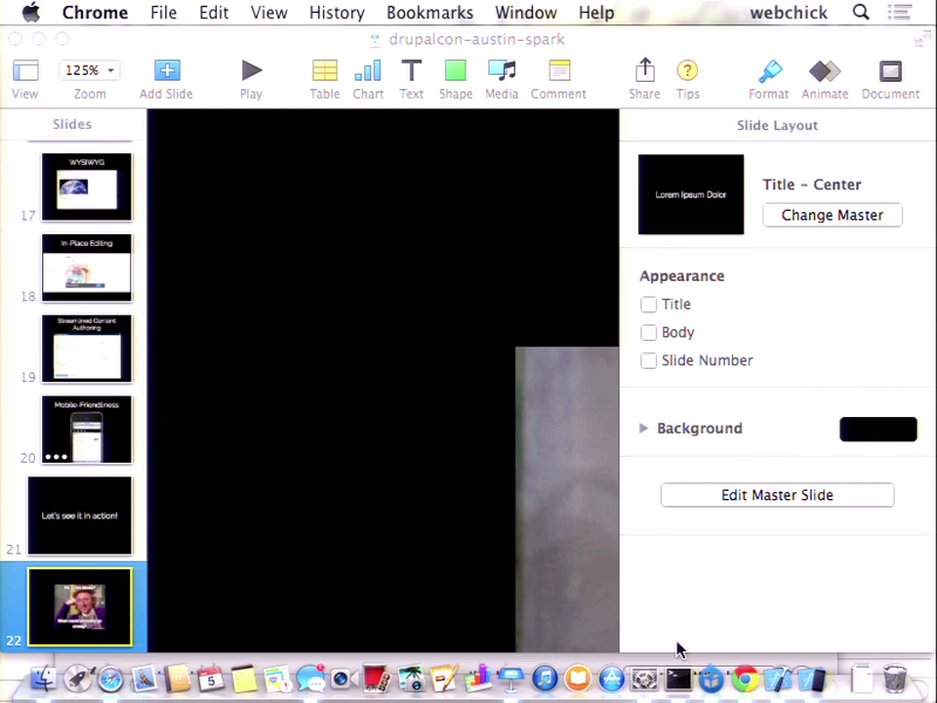
- Switch from the Keynote slides to Chrome showing the 7x.local Drupal site
{"action": "left_click", "coordinate": [744, 679]}
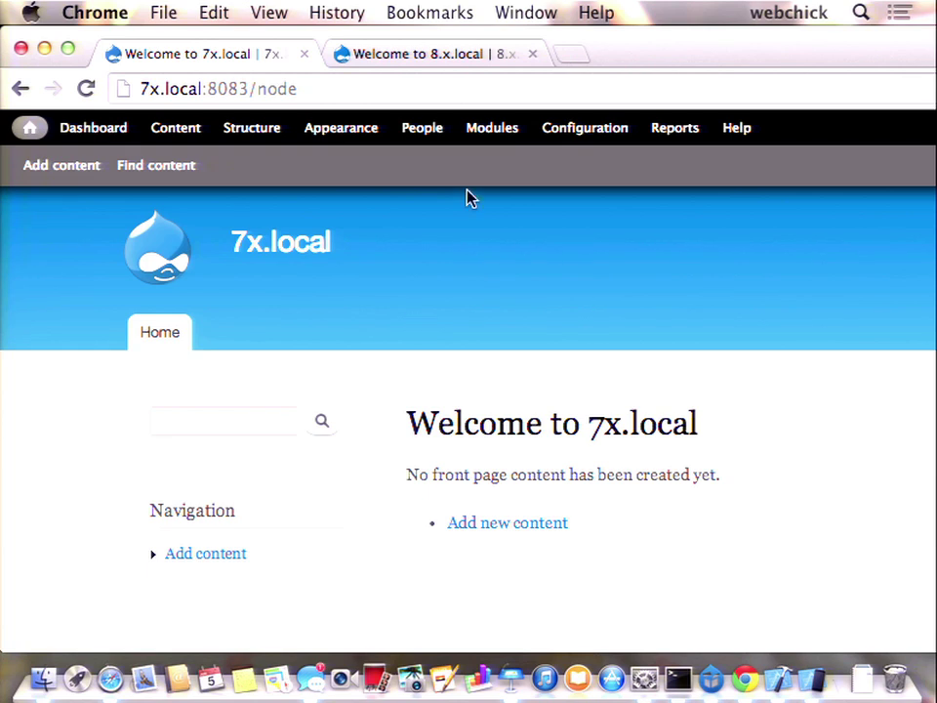
- Maximize Chrome and open Drupal 7's Add content list of Article and Basic page
{"action": "left_click", "coordinate": [67, 45]}
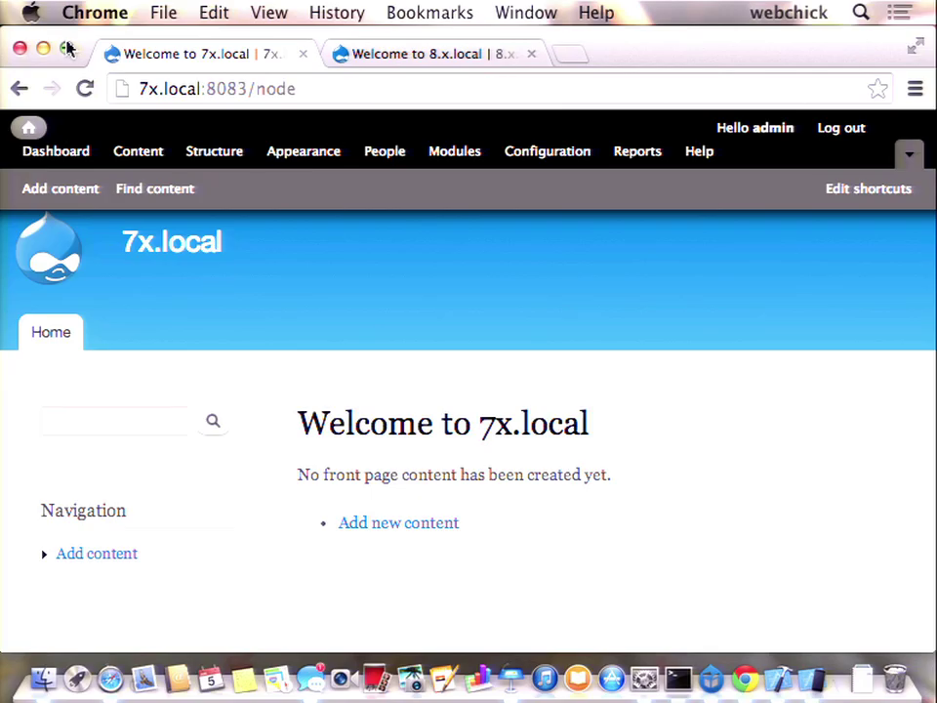
{"action": "mouse_move", "coordinate": [195, 473]}
{"action": "scroll", "coordinate": [194, 474], "scroll_direction": "down", "scroll_amount": 1}
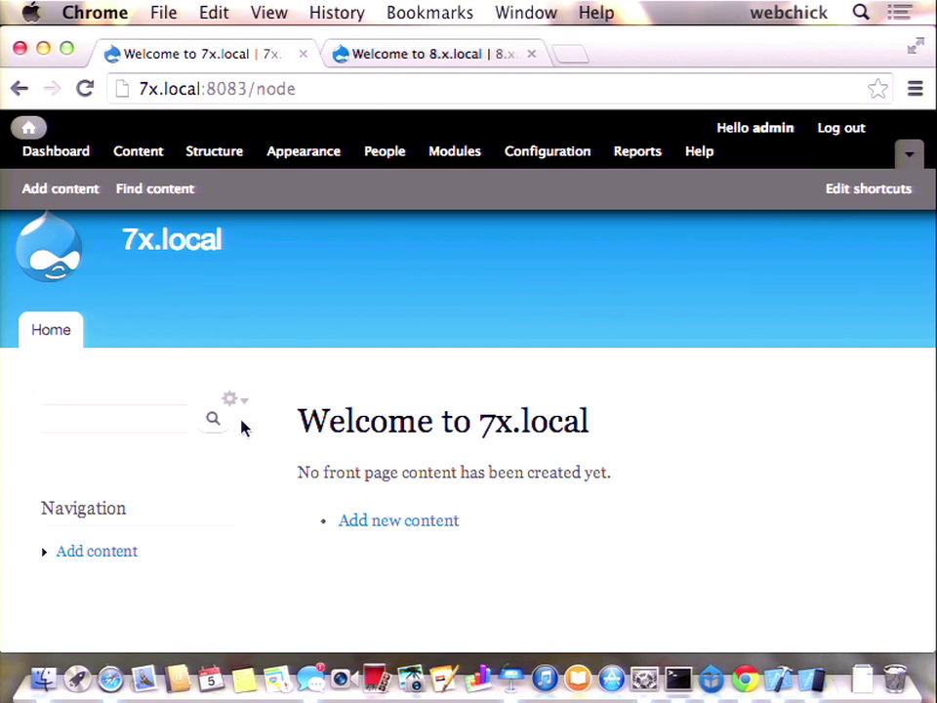
{"action": "left_click", "coordinate": [98, 556]}
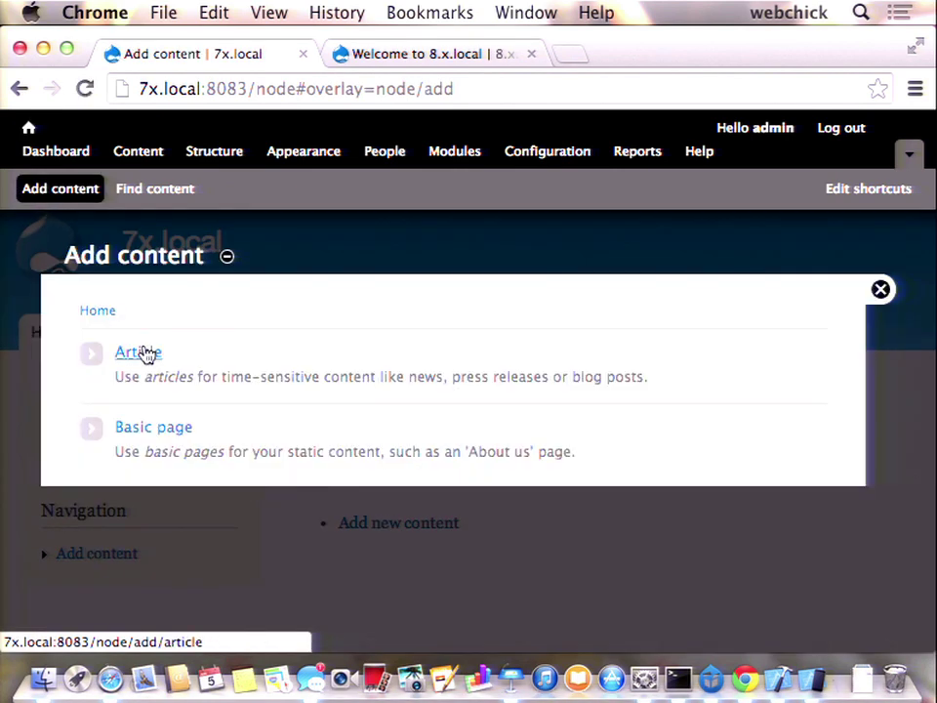
- Start a new Article titled 'Welcome to Vancouver!' with tags 'mountains, oceans'
{"action": "left_click", "coordinate": [142, 354]}
{"action": "left_click", "coordinate": [144, 376]}
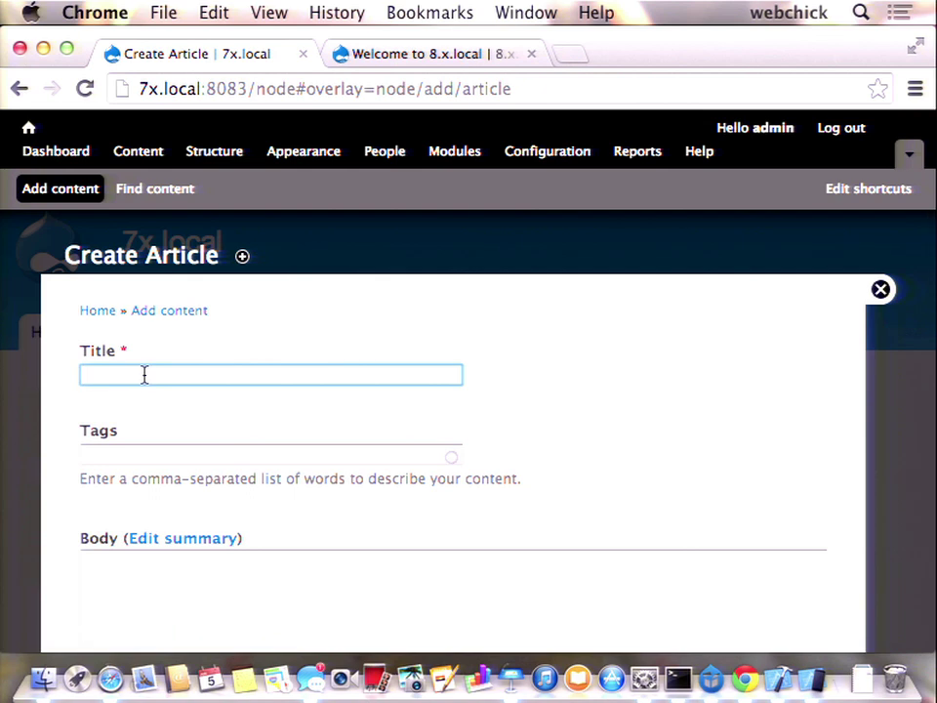
{"action": "type", "text": "Welcome to Vancouer"}
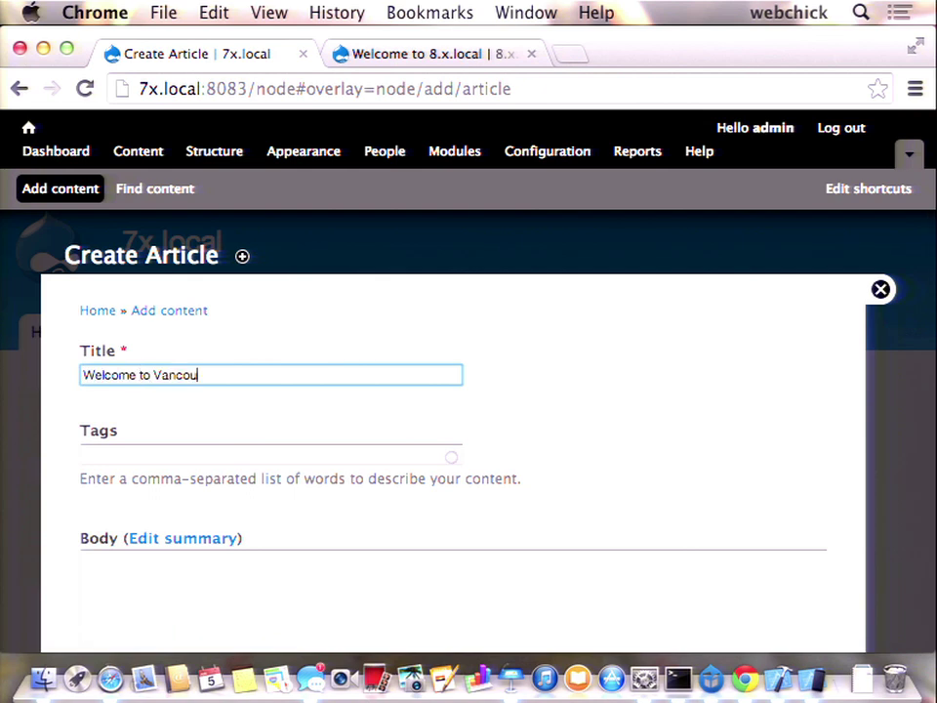
{"action": "key", "text": "BackSpace"}
{"action": "key", "text": "BackSpace"}
{"action": "type", "text": "ver!"}
{"action": "key", "text": "Tab"}
{"action": "type", "text": "mountains, oceans"}
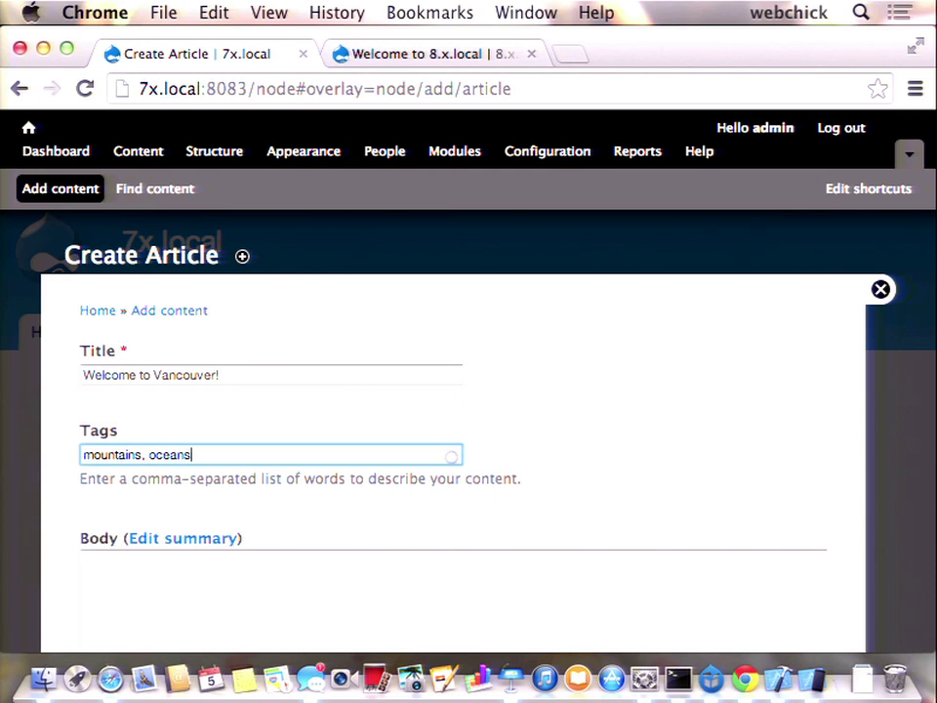
- Type the body opening 'Welcome to the wonderful city of Vancouver!'
{"action": "scroll", "coordinate": [174, 437], "scroll_direction": "down", "scroll_amount": 3}
{"action": "left_click", "coordinate": [173, 438]}
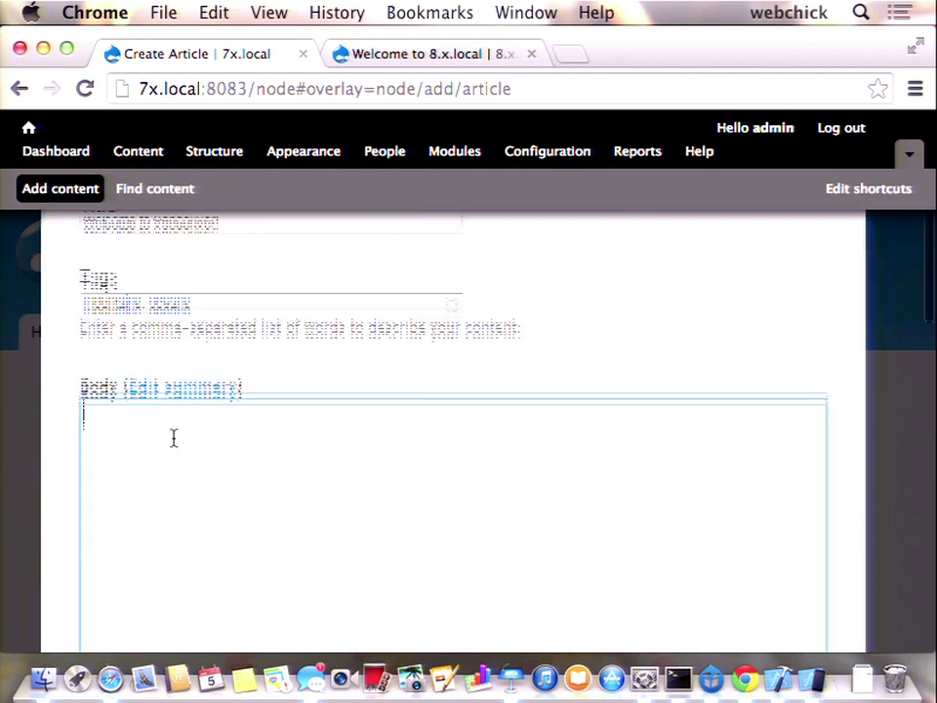
{"action": "type", "text": "Weclome"}
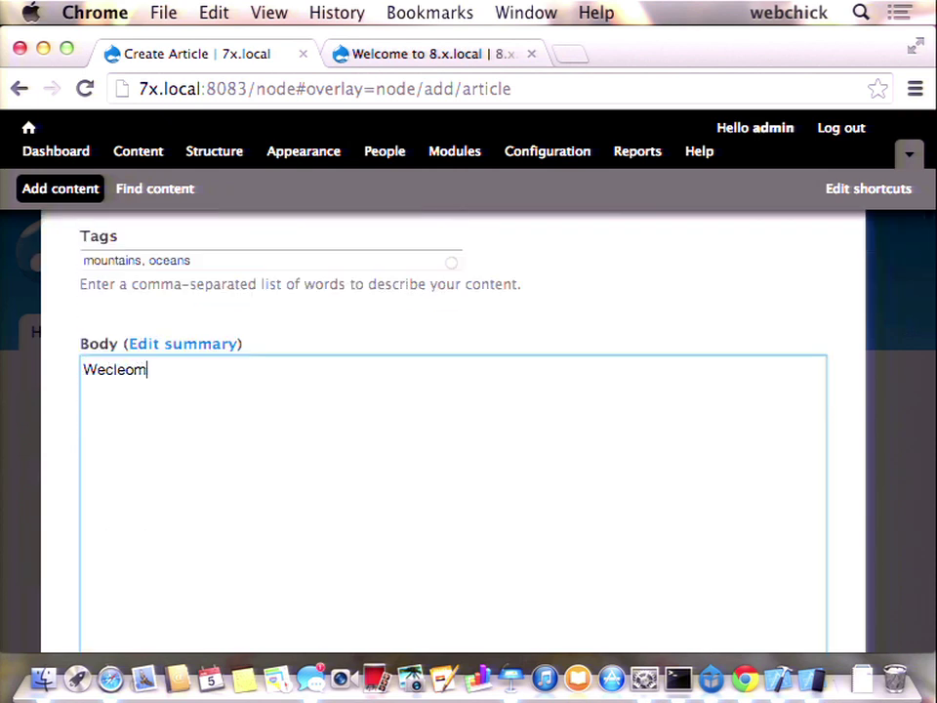
{"action": "key", "text": "BackSpace"}
{"action": "key", "text": "BackSpace"}
{"action": "key", "text": "BackSpace"}
{"action": "key", "text": "BackSpace"}
{"action": "key", "text": "BackSpace"}
{"action": "type", "text": "lcom to"}
{"action": "key", "text": "BackSpace"}
{"action": "key", "text": "BackSpace"}
{"action": "key", "text": "BackSpace"}
{"action": "type", "text": "e to the wonderful city of"}
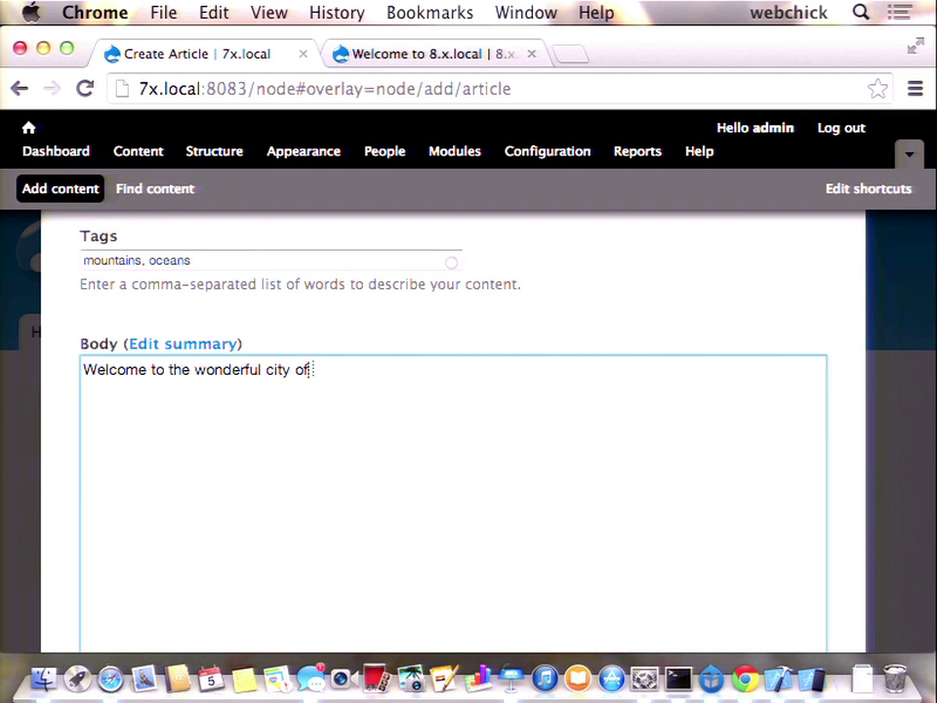
{"action": "type", "text": " Vancouver!"}
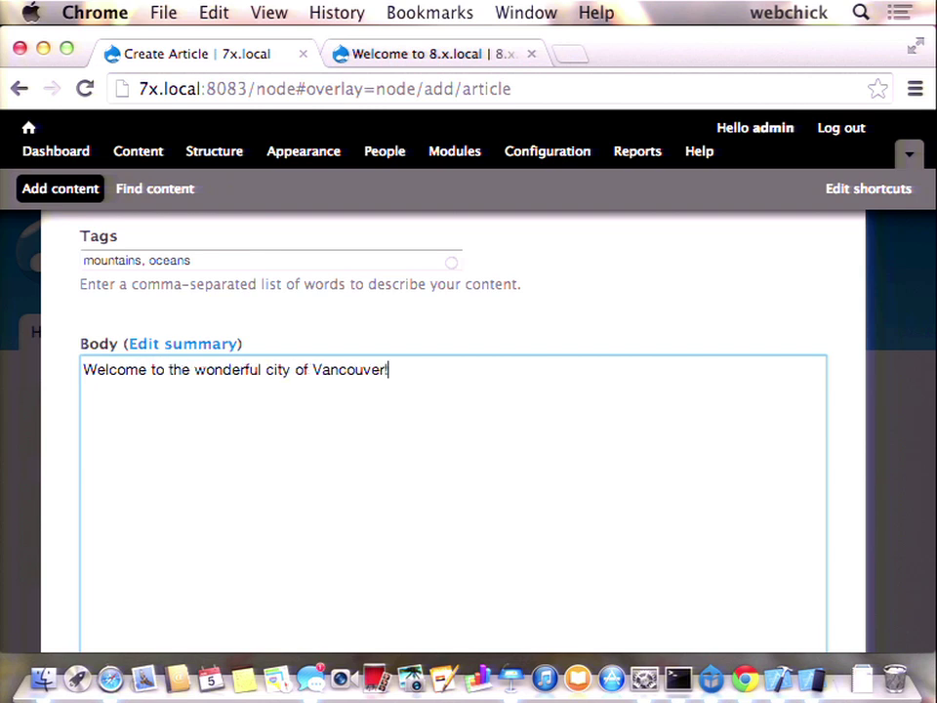
- Wrap the word 'wonderful' in <strong></strong> tags
{"action": "key", "text": "alt+Left"}
{"action": "key", "text": "alt+Left"}
{"action": "key", "text": "alt+Left"}
{"action": "key", "text": "alt+Left"}
{"action": "type", "text": "<STRONG>"}
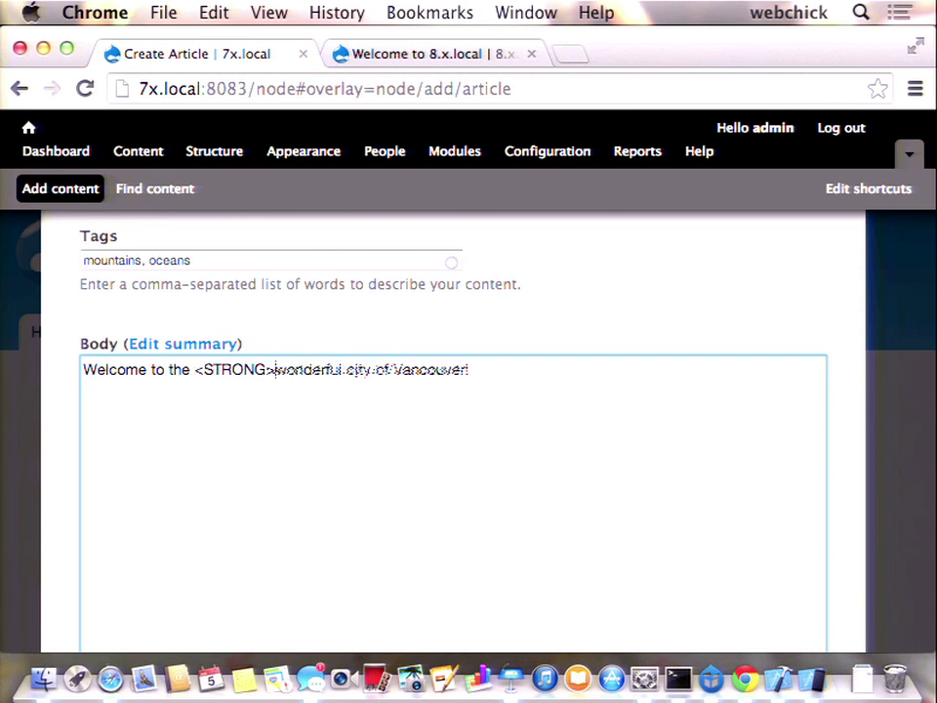
{"action": "key", "text": "Left"}
{"action": "key", "text": "shift+alt+Left"}
{"action": "type", "text": "sron"}
{"action": "key", "text": "BackSpace"}
{"action": "key", "text": "BackSpace"}
{"action": "key", "text": "BackSpace"}
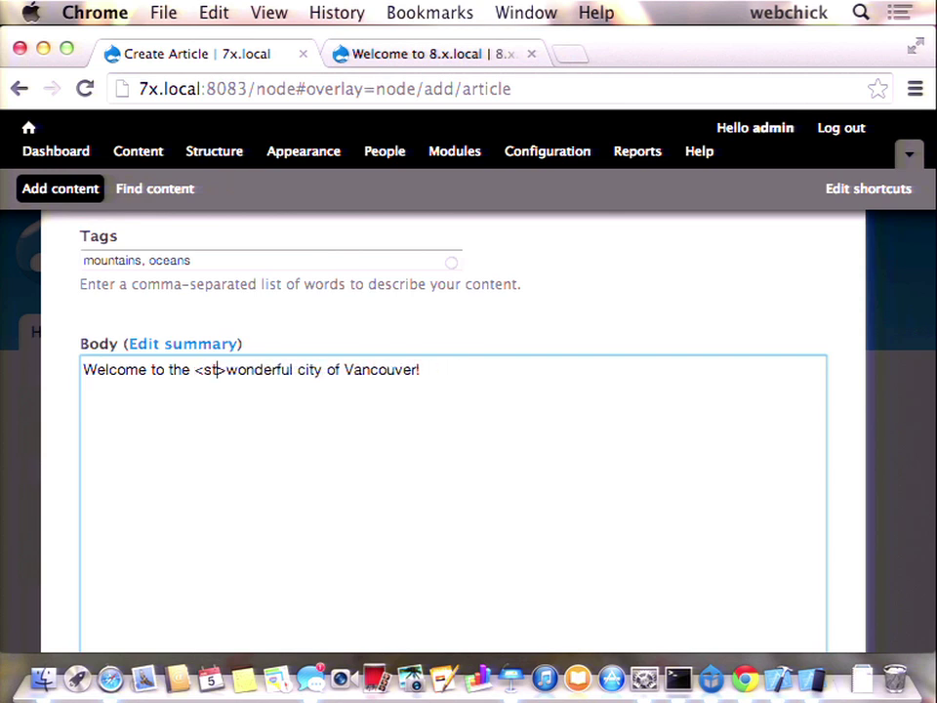
{"action": "type", "text": "trong"}
{"action": "key", "text": "alt+Right"}
{"action": "type", "text": "</strong>"}
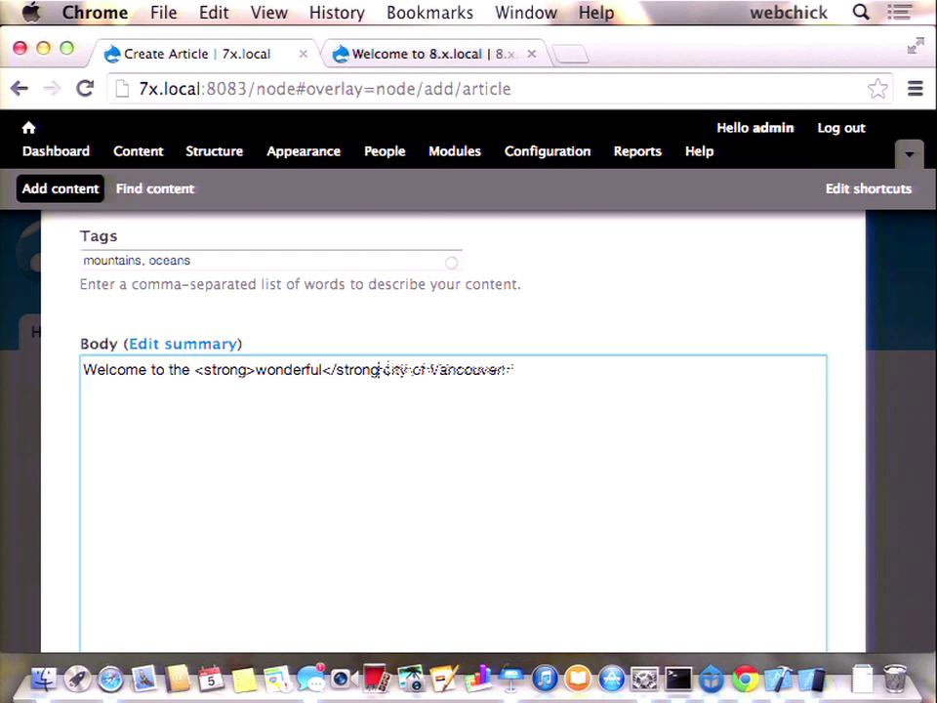
- Add 'Here's a picture of our wonderful city:' and 'Please come and visit us! :)', leaving a blank picture line
{"action": "key", "text": "super+Right"}
{"action": "key", "text": "Return"}
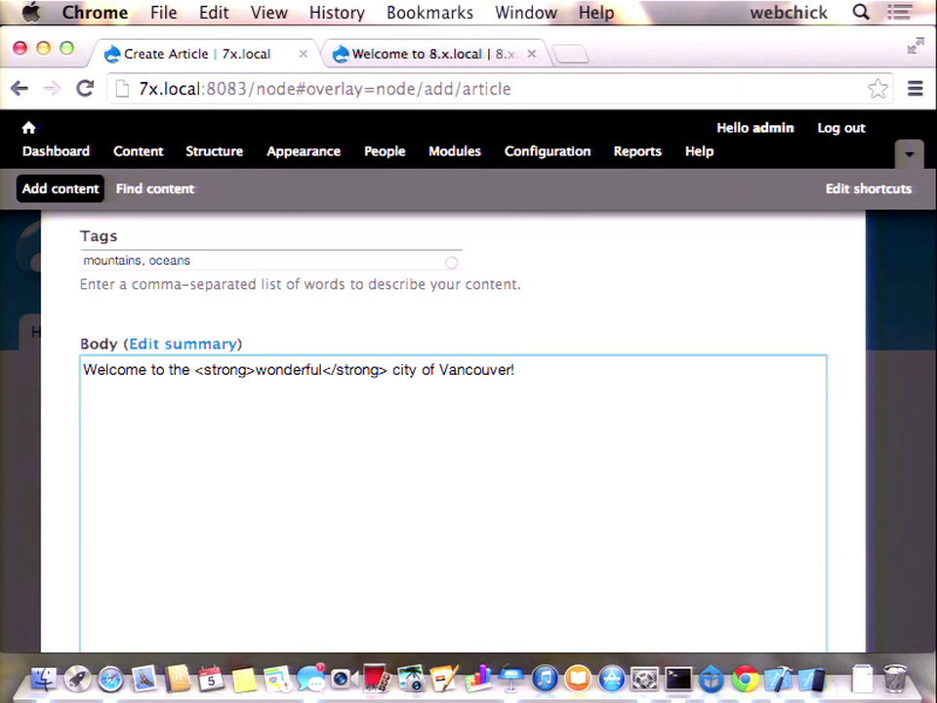
{"action": "type", "text": "Here's a picture of our wonderful city"}
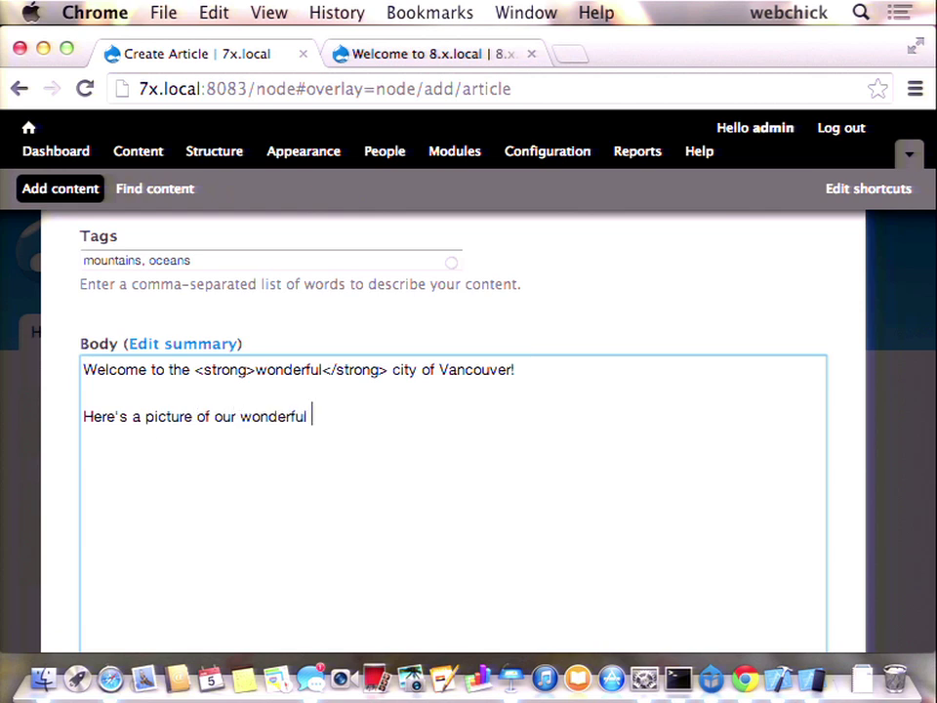
{"action": "key", "text": "Return"}
{"action": "key", "text": "Return"}
{"action": "key", "text": "BackSpace"}
{"action": "key", "text": "BackSpace"}
{"action": "type", "text": ":"}
{"action": "key", "text": "Return"}
{"action": "key", "text": "Return"}
{"action": "type", "text": "Please come and "}
{"action": "type", "text": "visit us! :)"}
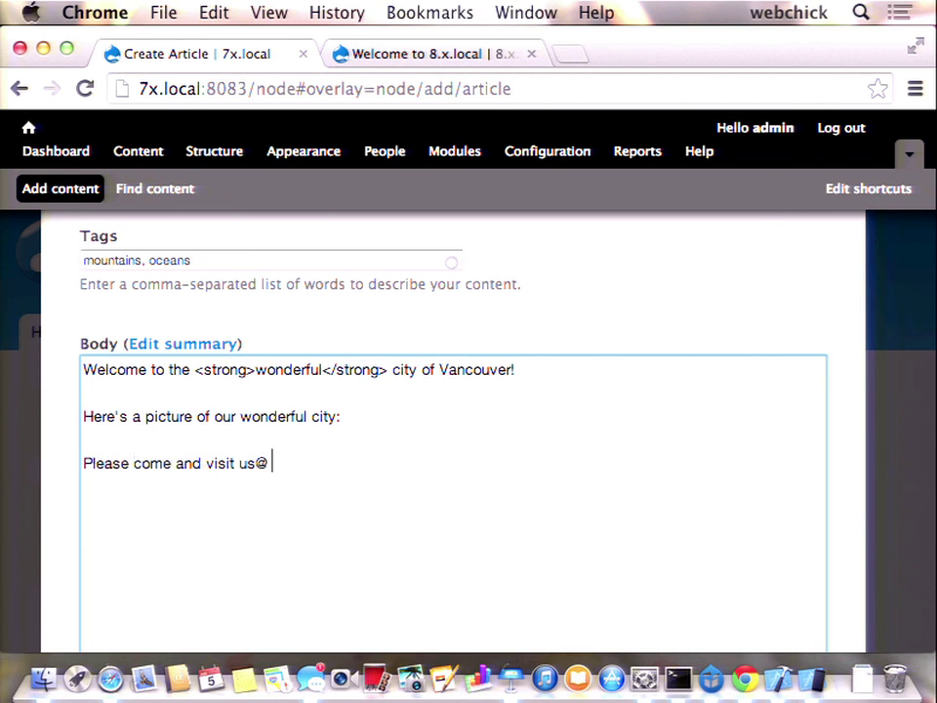
{"action": "key", "text": "BackSpace"}
{"action": "key", "text": "BackSpace"}
{"action": "key", "text": "BackSpace"}
{"action": "type", "text": ":)"}
{"action": "key", "text": "Return"}
{"action": "left_click", "coordinate": [83, 437]}
{"action": "key", "text": "Return"}
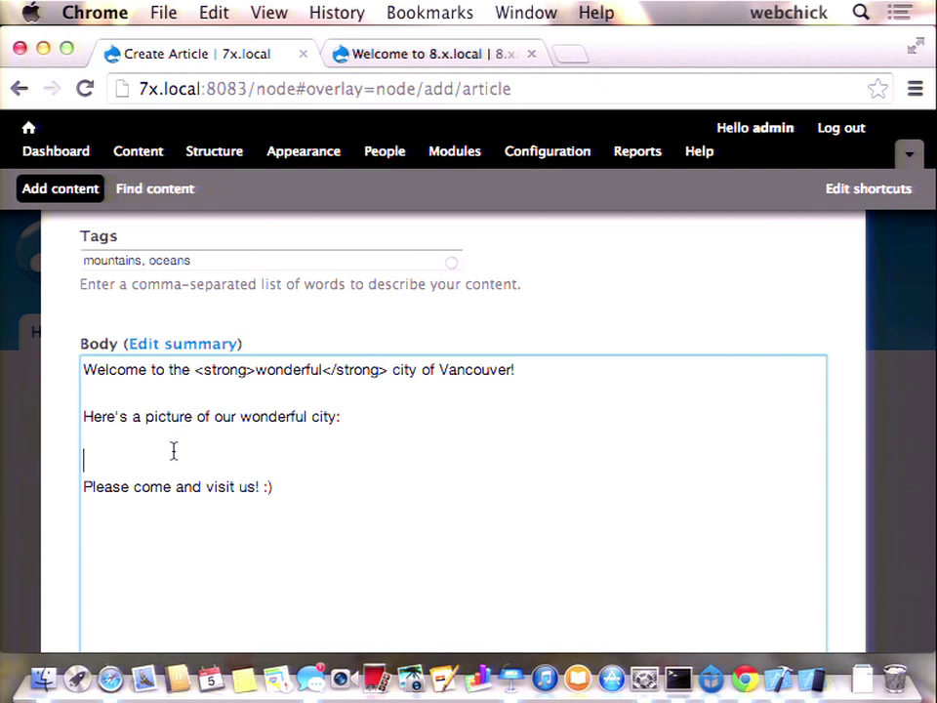
- Choose Vancouver.jpg from the Desktop for the Image field and upload it
{"action": "scroll", "coordinate": [174, 450], "scroll_direction": "down", "scroll_amount": 10}
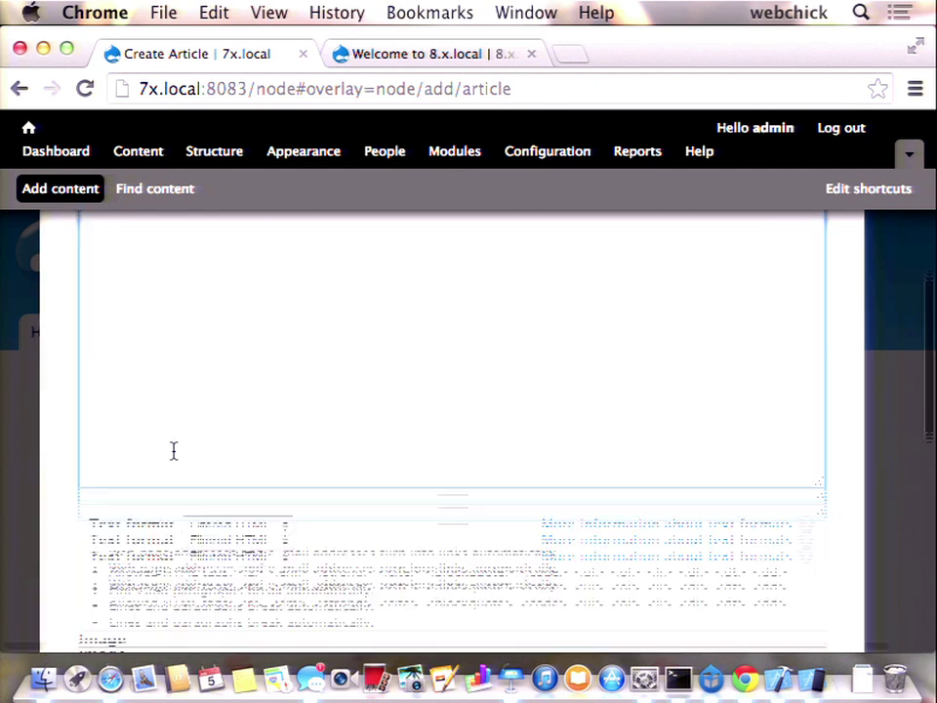
{"action": "scroll", "coordinate": [174, 456], "scroll_direction": "down", "scroll_amount": 2}
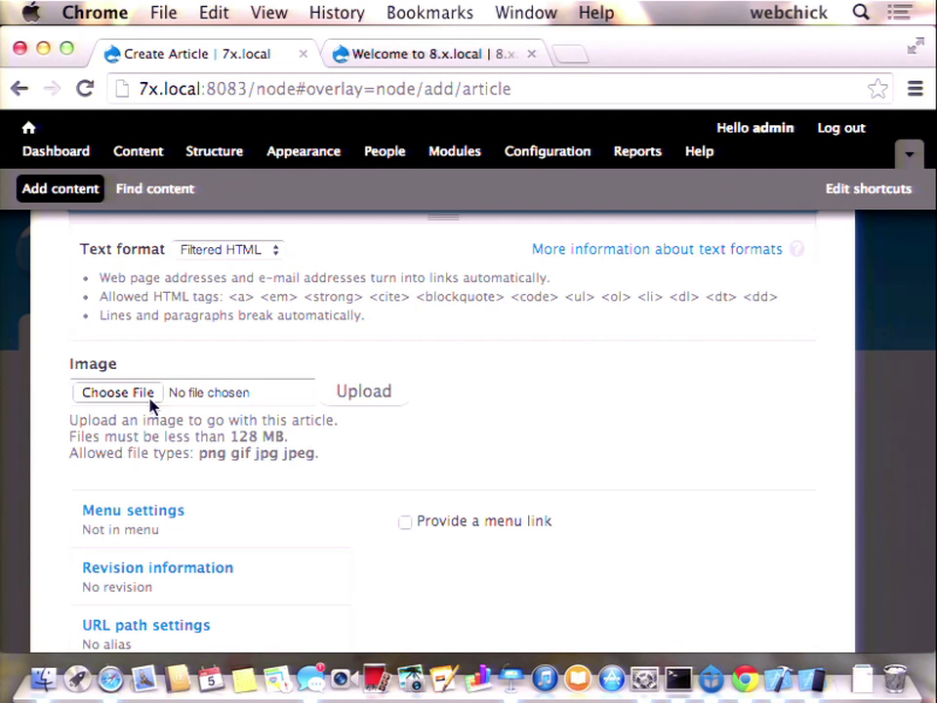
{"action": "left_click", "coordinate": [146, 398]}
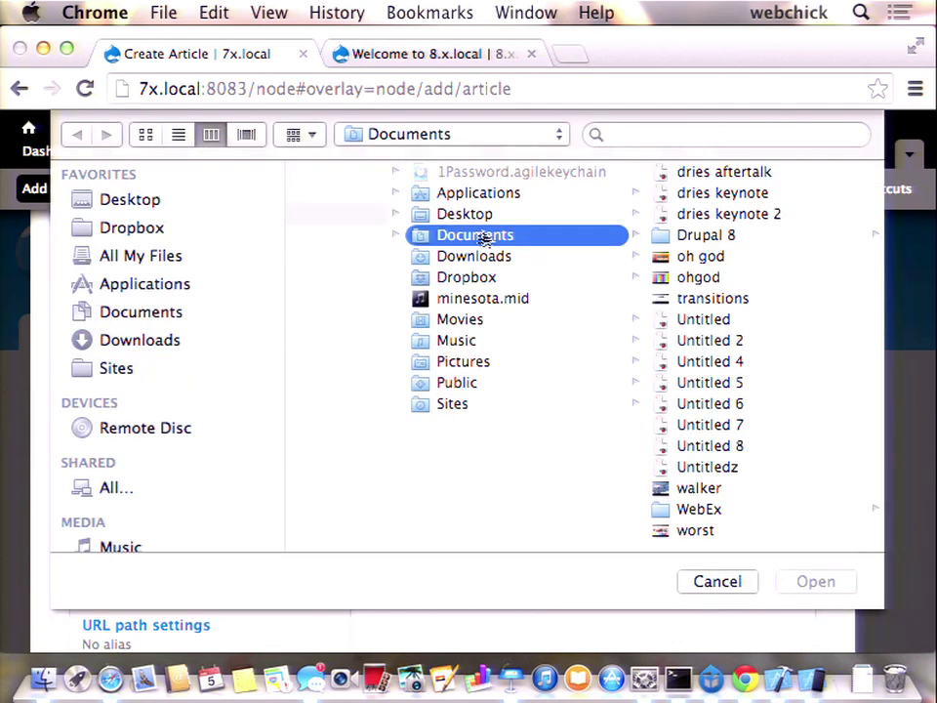
{"action": "left_click", "coordinate": [528, 199]}
{"action": "left_click", "coordinate": [529, 212]}
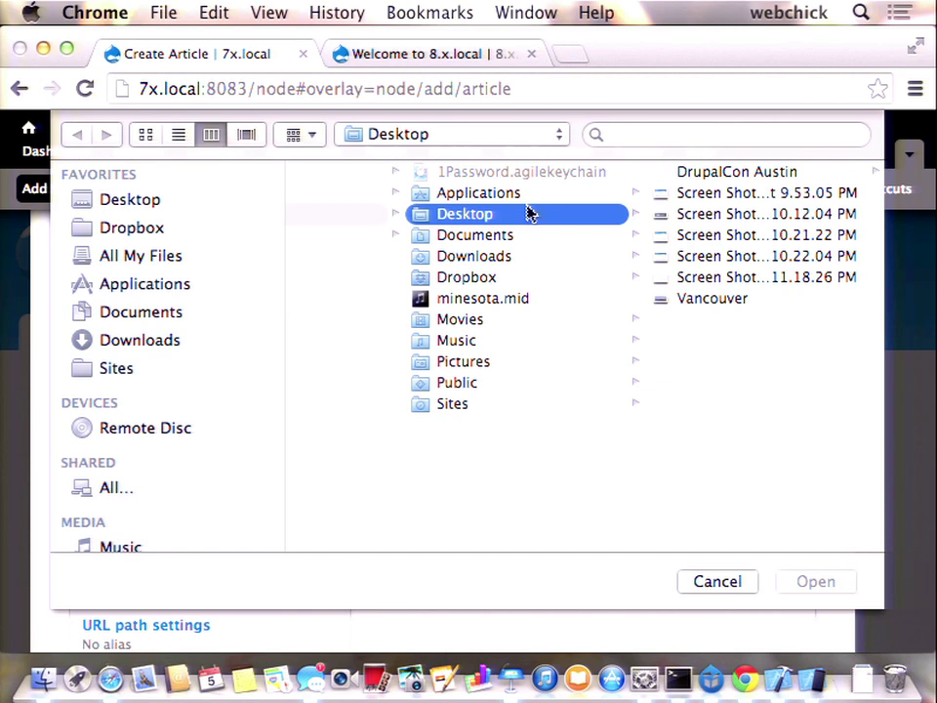
{"action": "left_click", "coordinate": [709, 299]}
{"action": "left_click", "coordinate": [837, 580]}
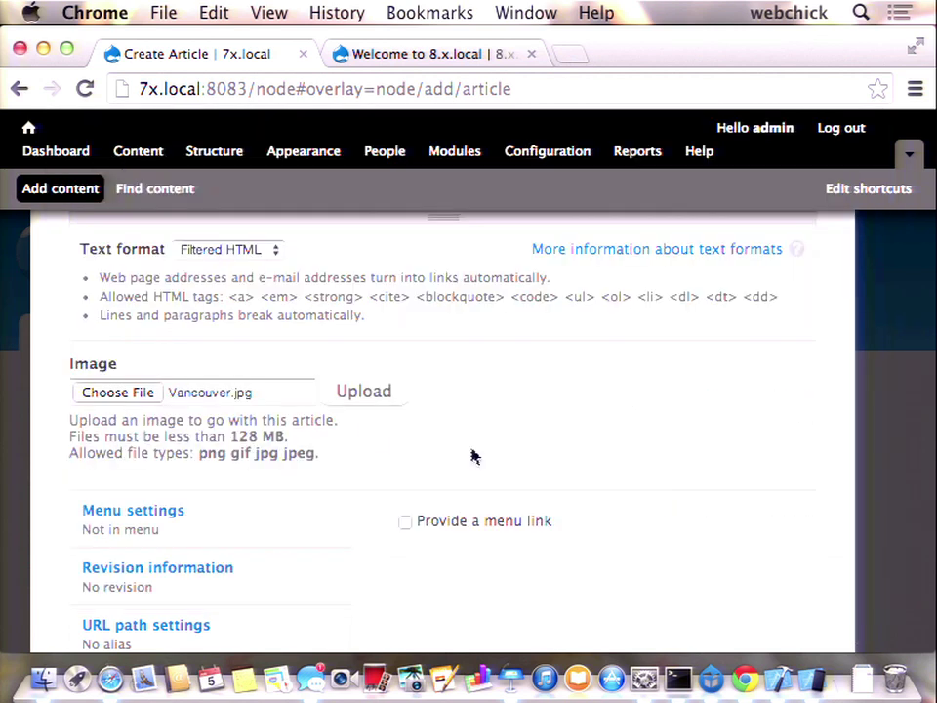
{"action": "left_click", "coordinate": [354, 395]}
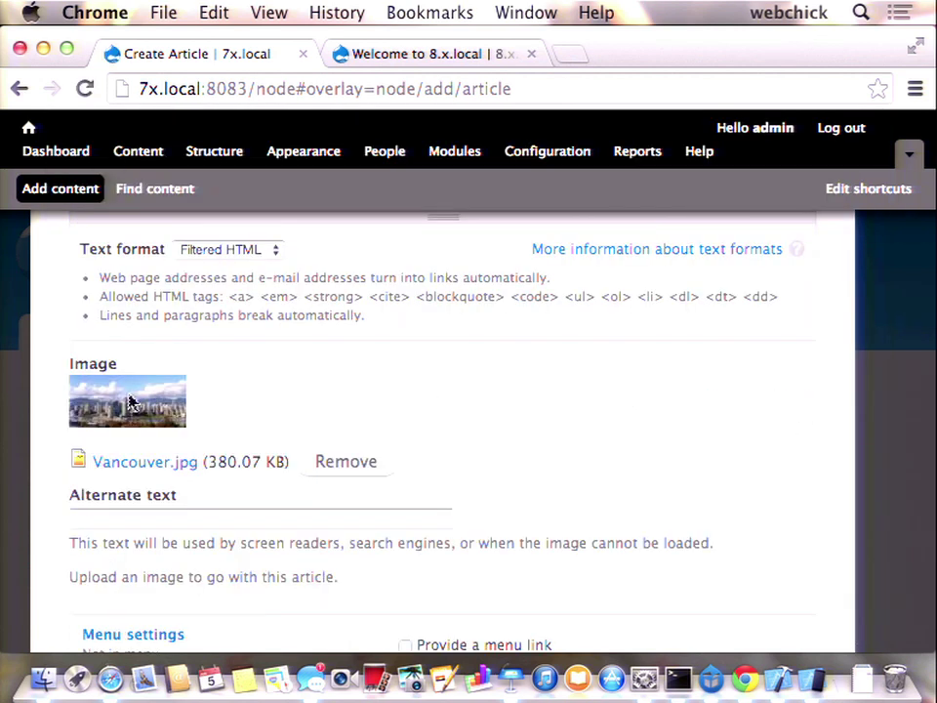
- Copy the link address of the uploaded Vancouver.jpg file
{"action": "scroll", "coordinate": [252, 433], "scroll_direction": "up", "scroll_amount": 8}
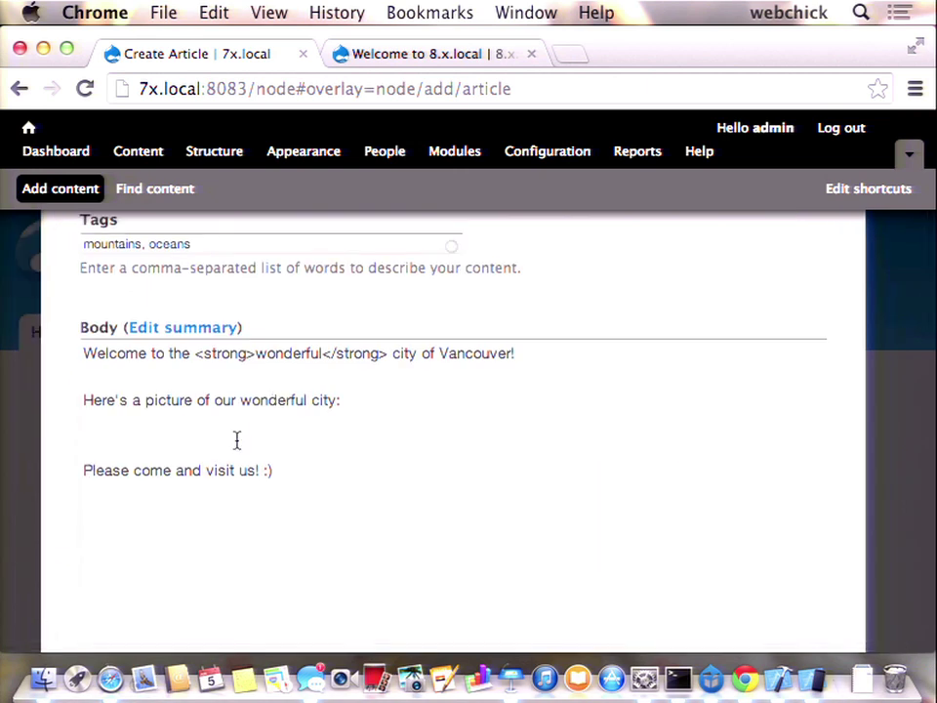
{"action": "left_click", "coordinate": [234, 436]}
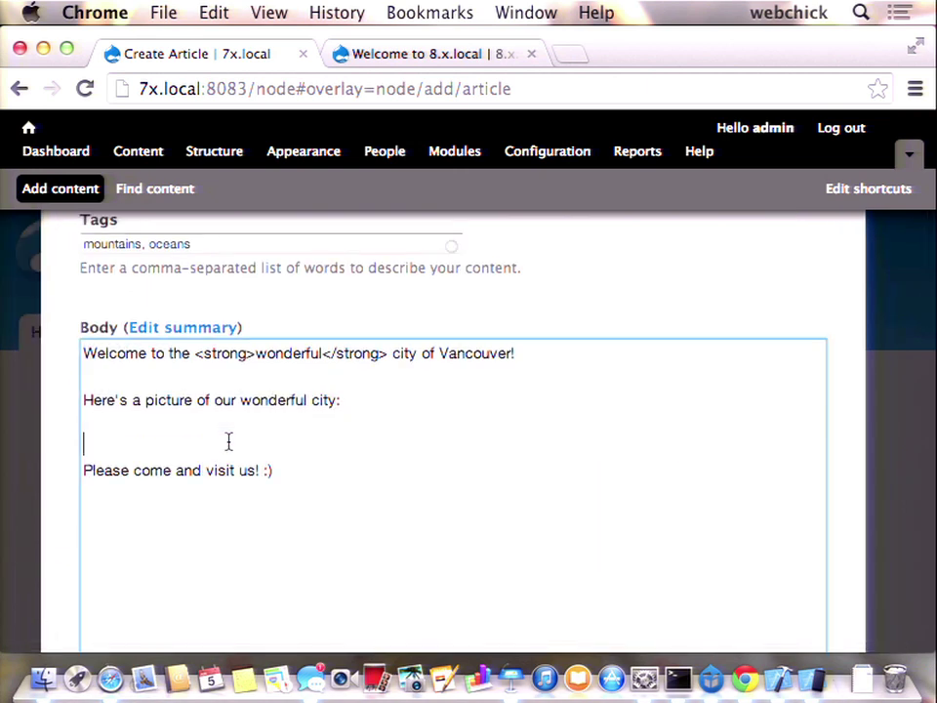
{"action": "scroll", "coordinate": [229, 441], "scroll_direction": "down", "scroll_amount": 8}
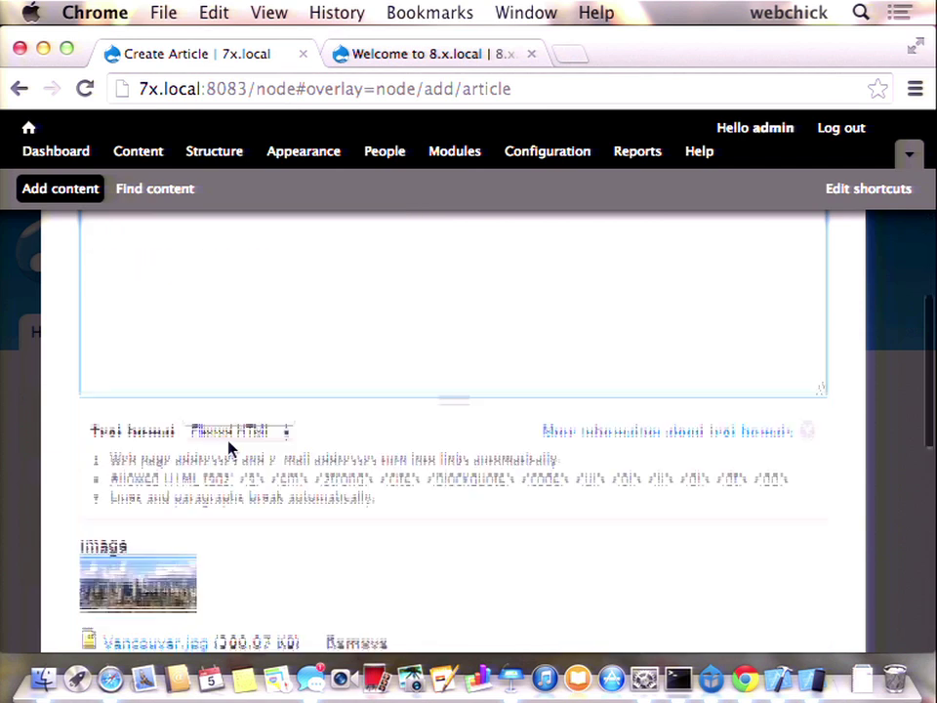
{"action": "right_click", "coordinate": [154, 555]}
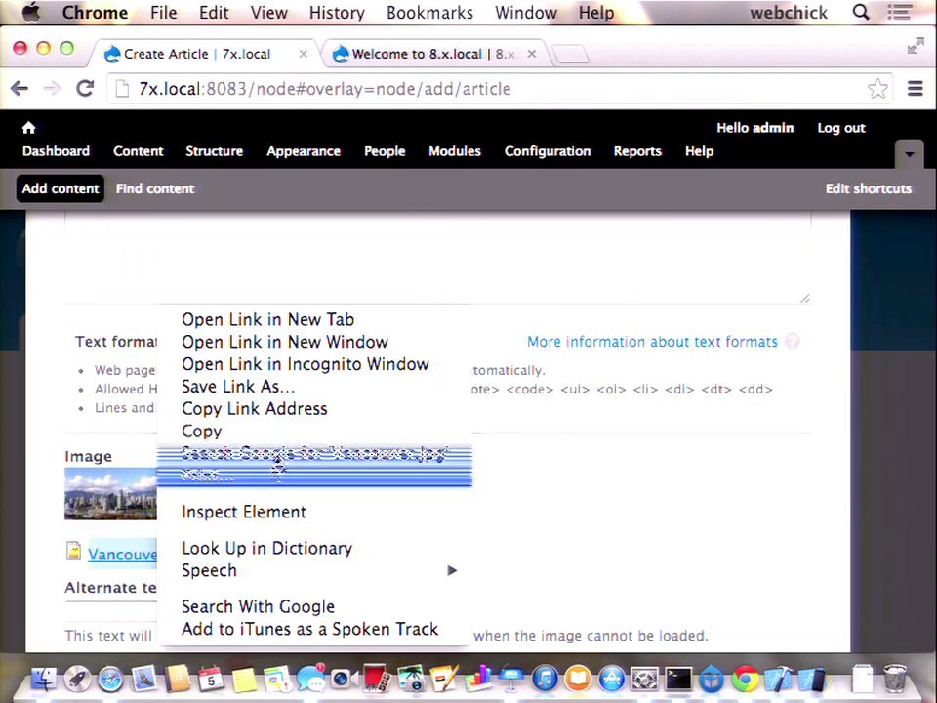
{"action": "left_click", "coordinate": [278, 409]}
- Insert an <img> tag on a new body line using the copied address as src
{"action": "scroll", "coordinate": [226, 481], "scroll_direction": "up", "scroll_amount": 8}
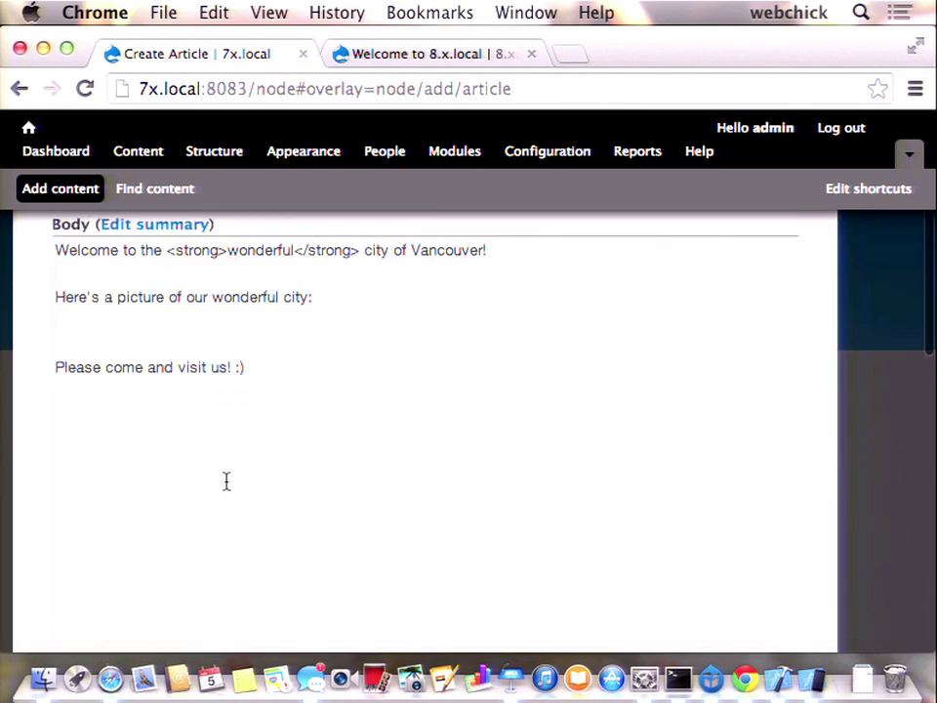
{"action": "left_click", "coordinate": [190, 337]}
{"action": "key", "text": "Return"}
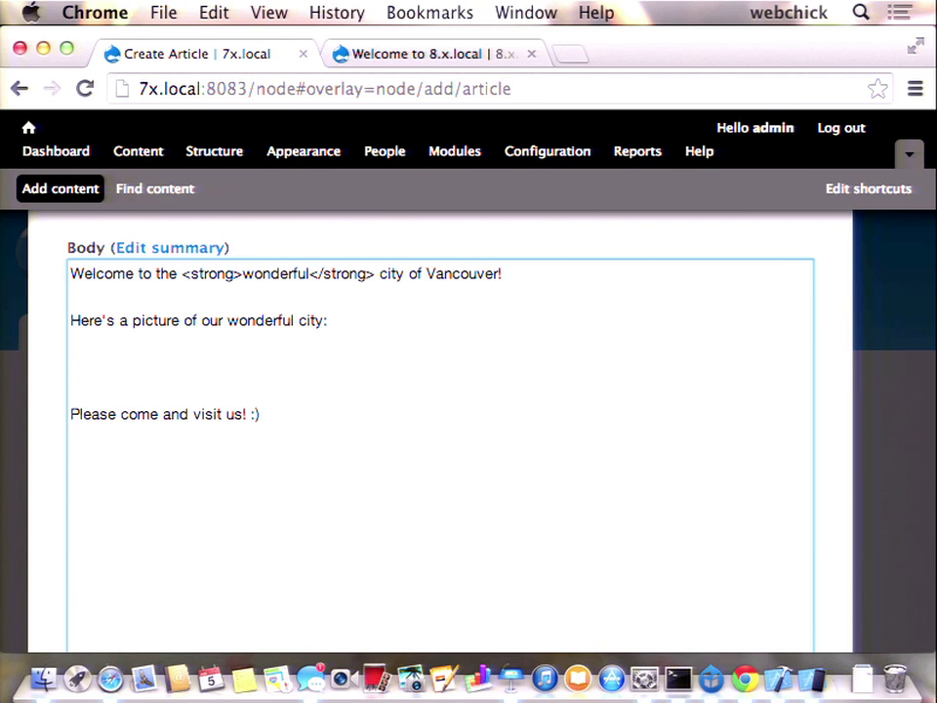
{"action": "type", "text": "<"}
{"action": "key", "text": "BackSpace"}
{"action": "type", "text": "<img src=\""}
{"action": "key", "text": "super+v"}
{"action": "type", "text": "\" />"}
- Give the img tag alt="Vancouver" and title="Vancouver" attributes
{"action": "key", "text": "Left"}
{"action": "key", "text": "Left"}
{"action": "type", "text": "al"}
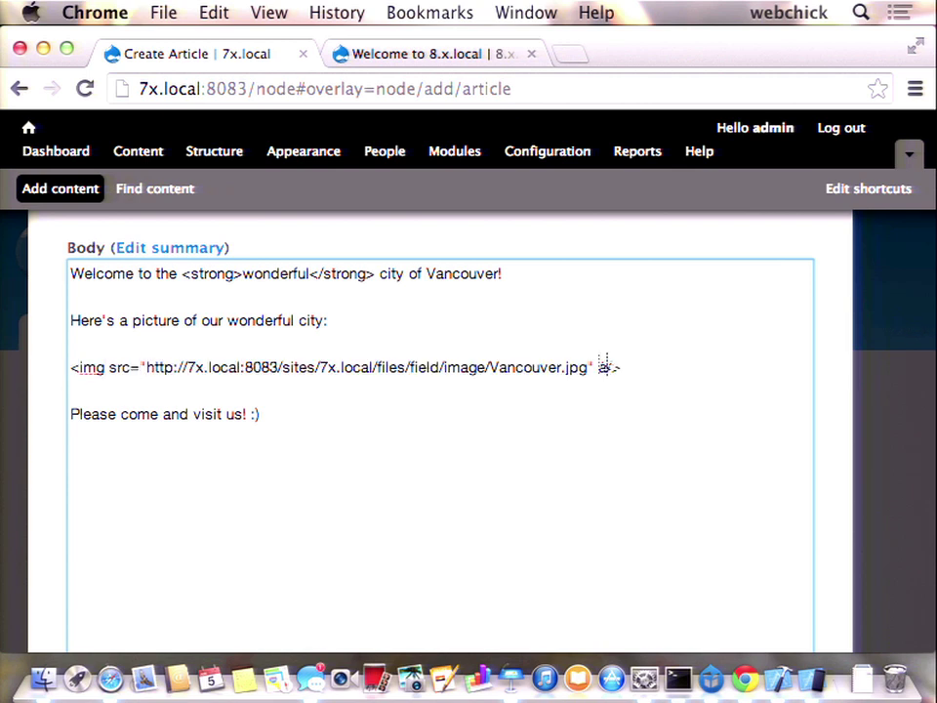
{"action": "type", "text": "t=\"t=\"\""}
{"action": "key", "text": "Left"}
{"action": "type", "text": "Vancouver"}
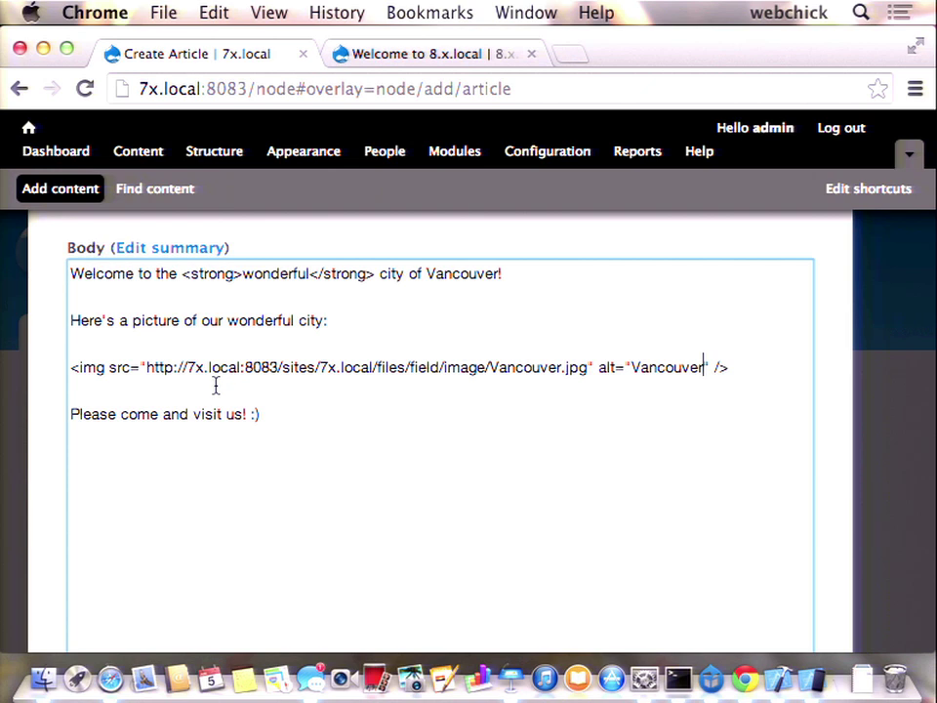
{"action": "key", "text": "Right"}
{"action": "key", "text": "Right"}
{"action": "type", "text": "title=\"\""}
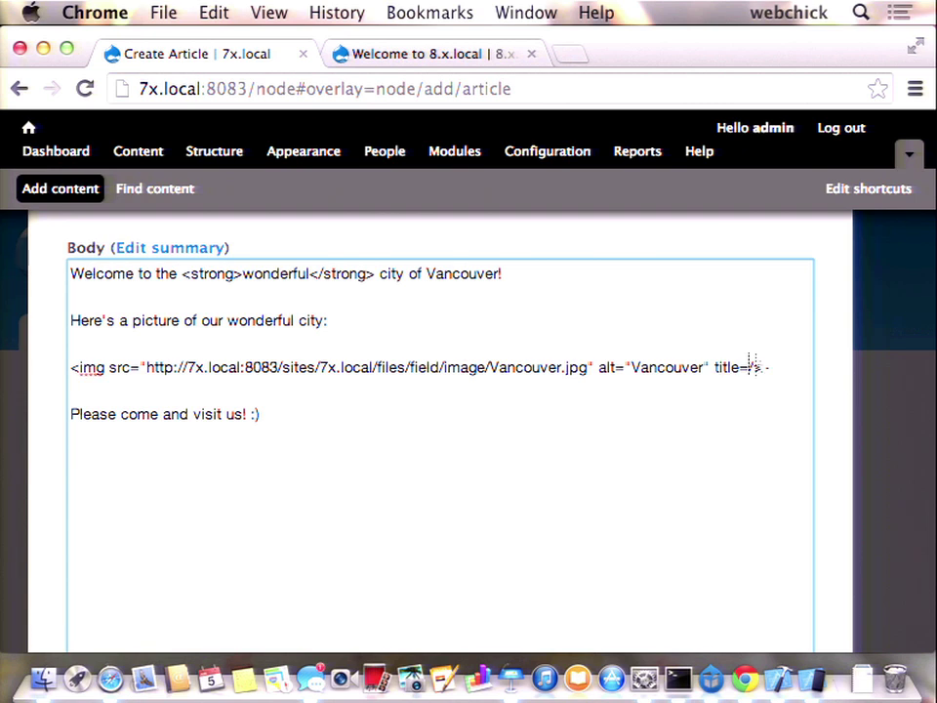
{"action": "key", "text": "Left"}
{"action": "type", "text": "Vancouver"}
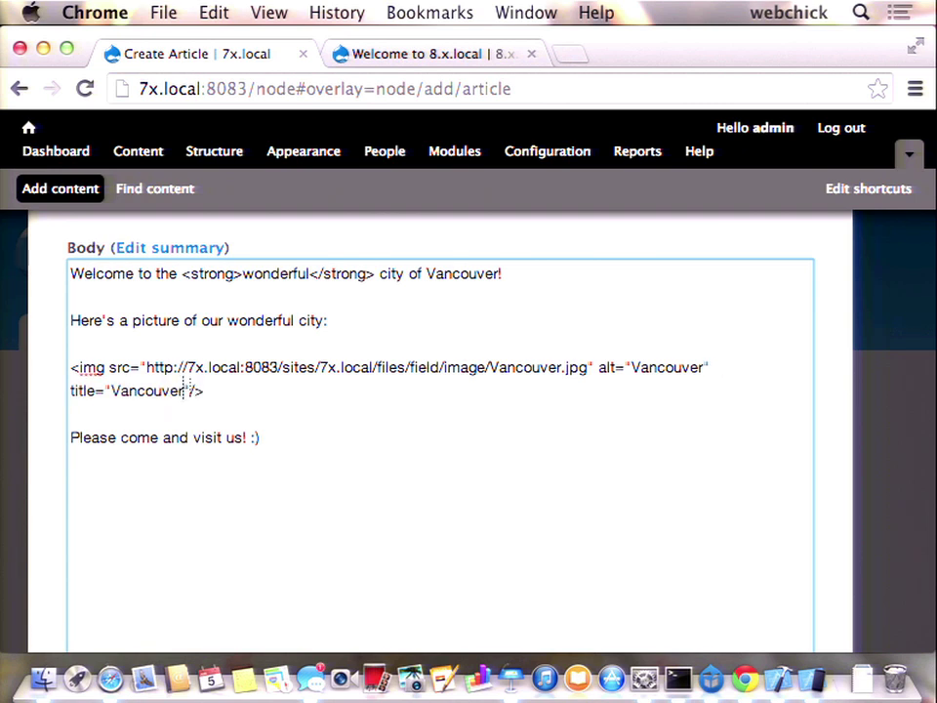
{"action": "key", "text": "Right"}
{"action": "key", "text": "Right"}
{"action": "key", "text": "Right"}
{"action": "left_click_drag", "start_coordinate": [249, 328], "coordinate": [54, 235]}
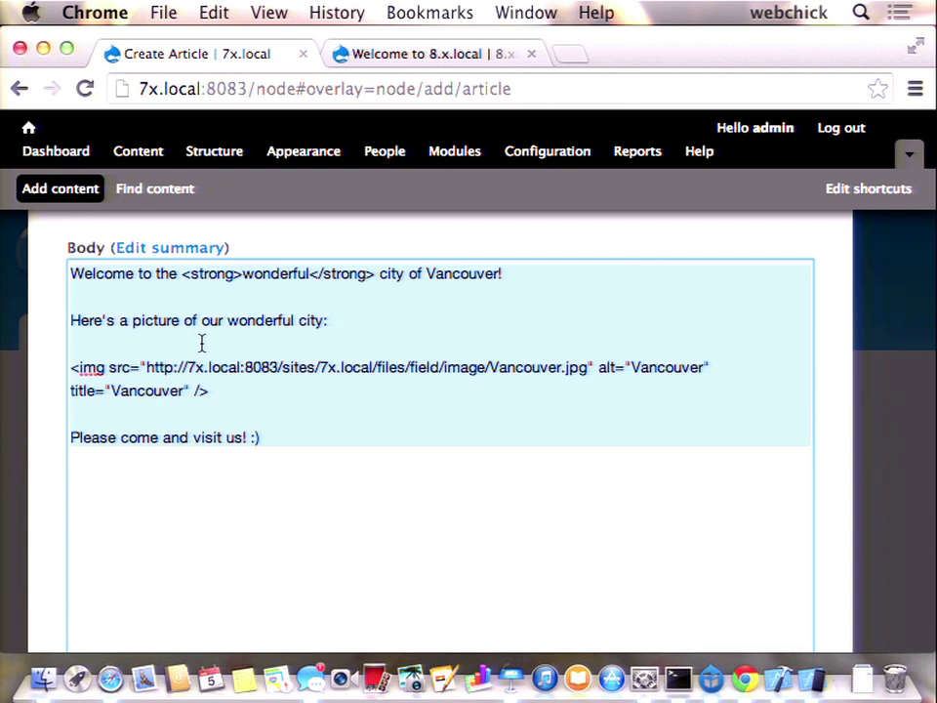
- Review the URL path, comment and menu settings tabs below the form
{"action": "scroll", "coordinate": [217, 414], "scroll_direction": "down", "scroll_amount": 10}
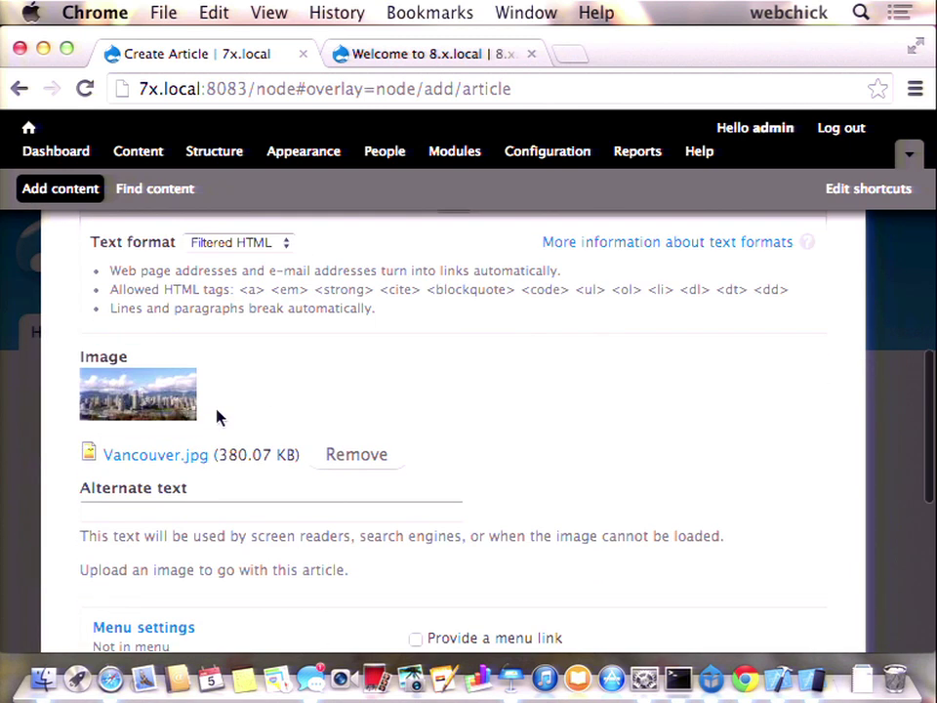
{"action": "scroll", "coordinate": [119, 546], "scroll_direction": "down", "scroll_amount": 3}
{"action": "scroll", "coordinate": [115, 582], "scroll_direction": "up", "scroll_amount": 6}
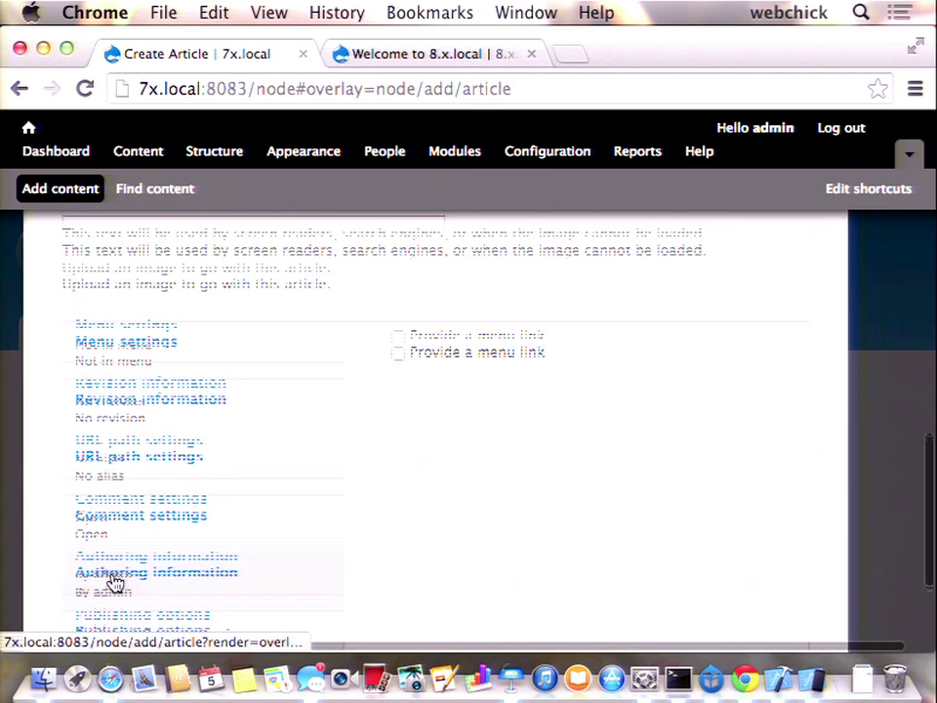
{"action": "scroll", "coordinate": [113, 580], "scroll_direction": "up", "scroll_amount": 5}
{"action": "scroll", "coordinate": [117, 582], "scroll_direction": "down", "scroll_amount": 10}
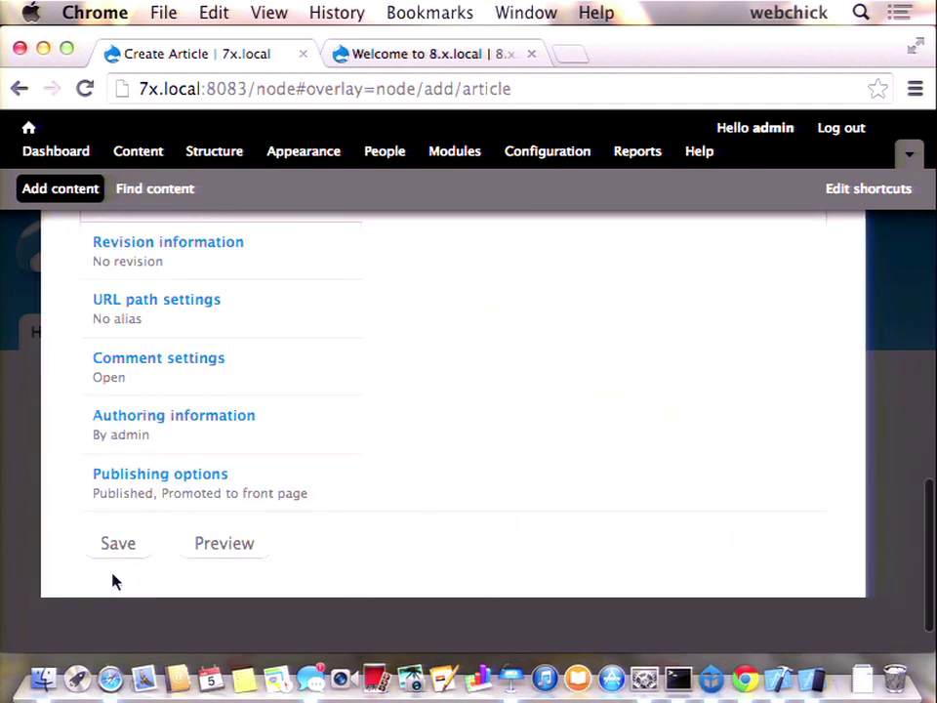
{"action": "scroll", "coordinate": [113, 582], "scroll_direction": "up", "scroll_amount": 8}
{"action": "scroll", "coordinate": [113, 582], "scroll_direction": "up", "scroll_amount": 1}
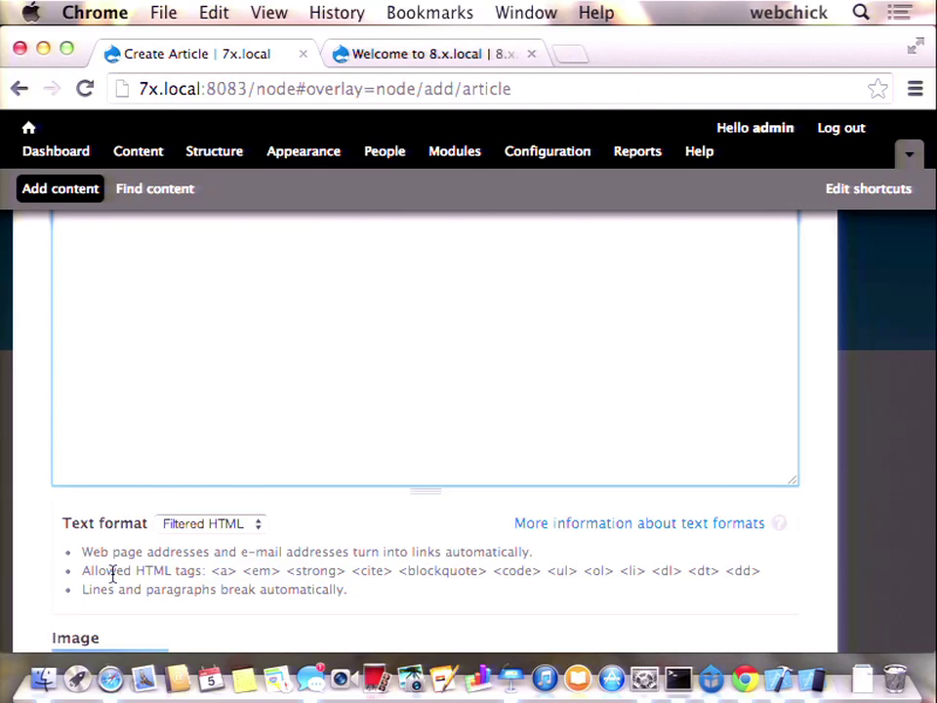
{"action": "scroll", "coordinate": [160, 552], "scroll_direction": "down", "scroll_amount": 8}
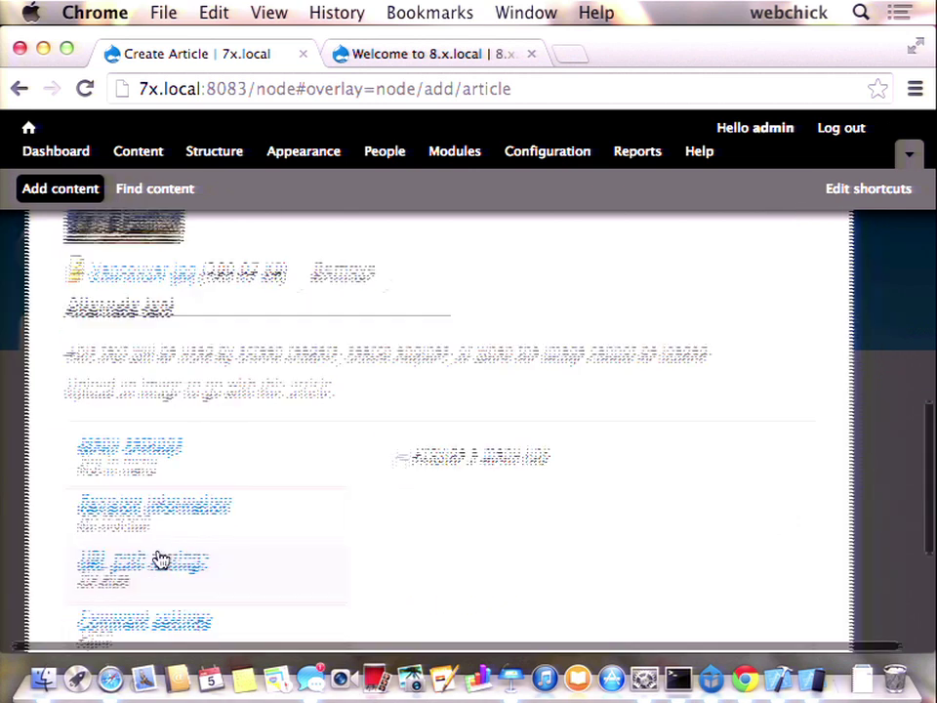
{"action": "left_click", "coordinate": [271, 511]}
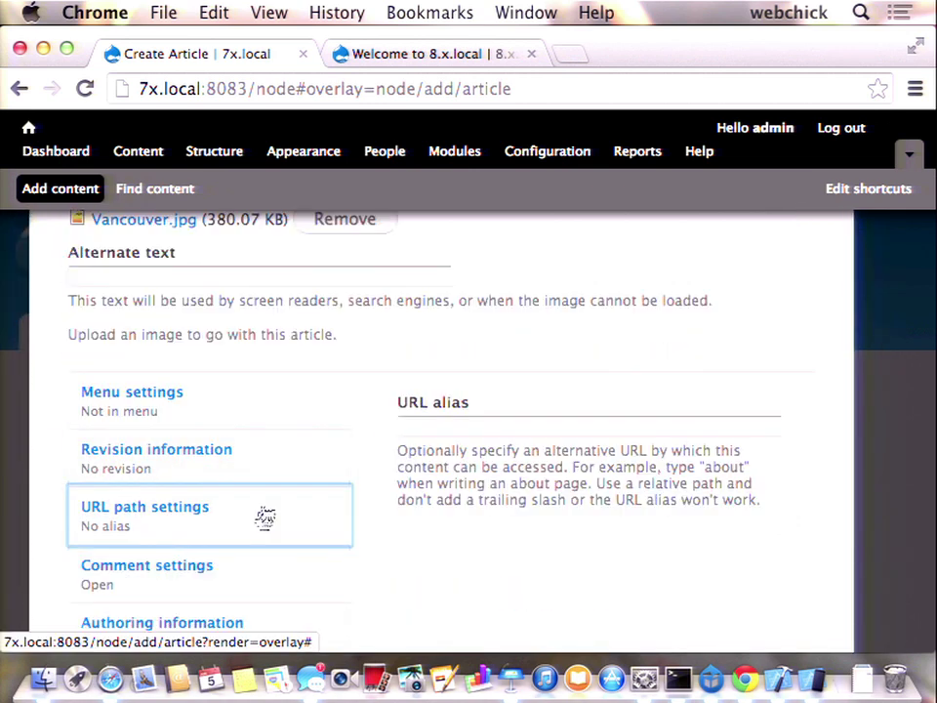
{"action": "left_click", "coordinate": [220, 566]}
{"action": "left_click", "coordinate": [249, 400]}
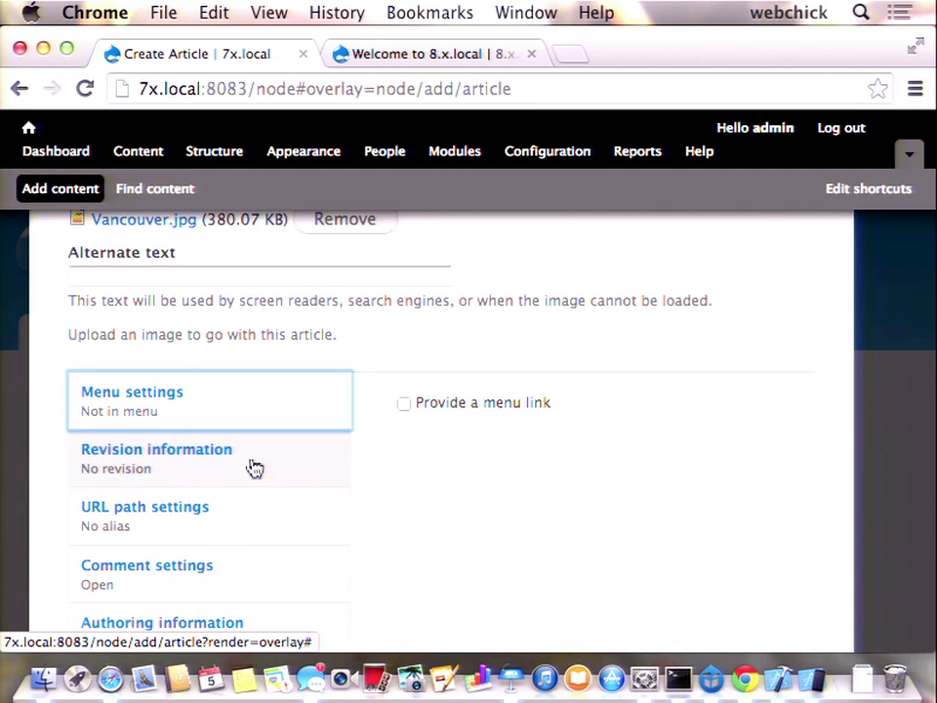
- Save the Welcome to Vancouver! article as node/3
{"action": "scroll", "coordinate": [254, 468], "scroll_direction": "down", "scroll_amount": 4}
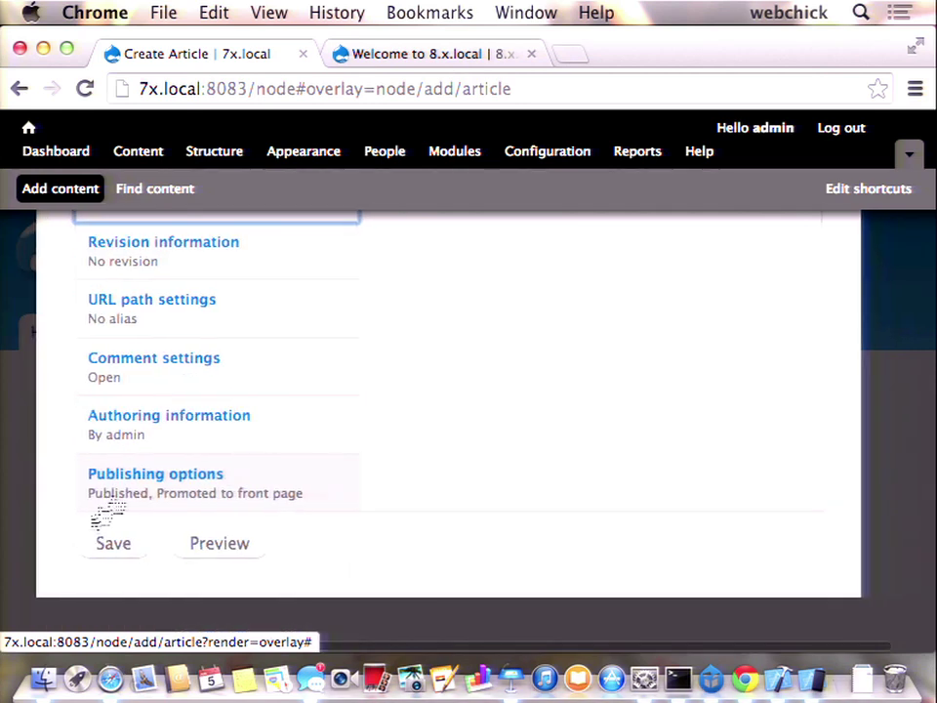
{"action": "left_click", "coordinate": [114, 552]}
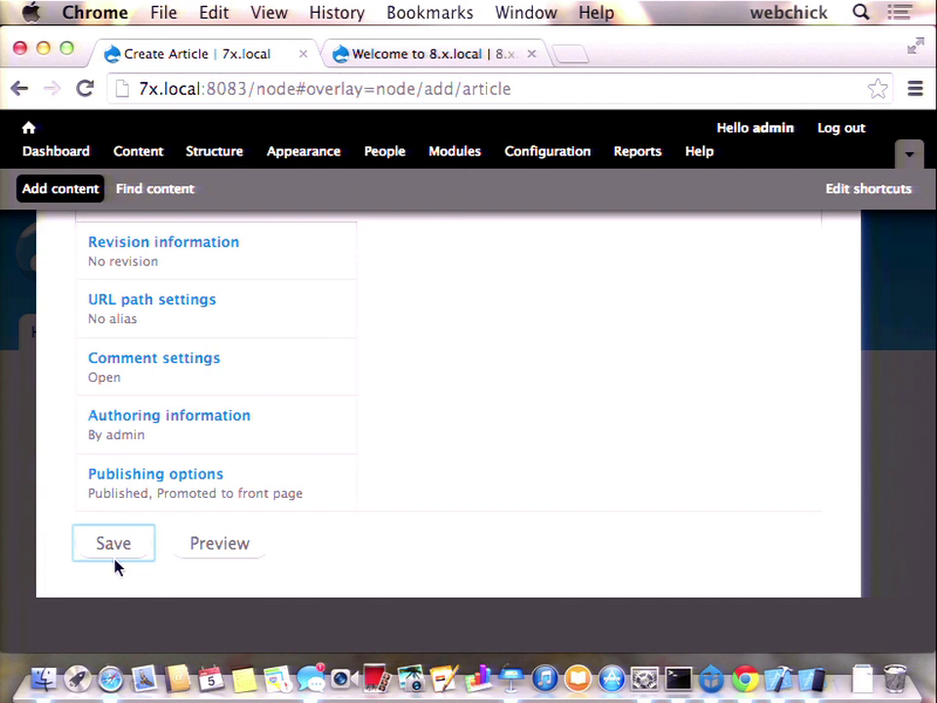
{"action": "left_click", "coordinate": [114, 561]}
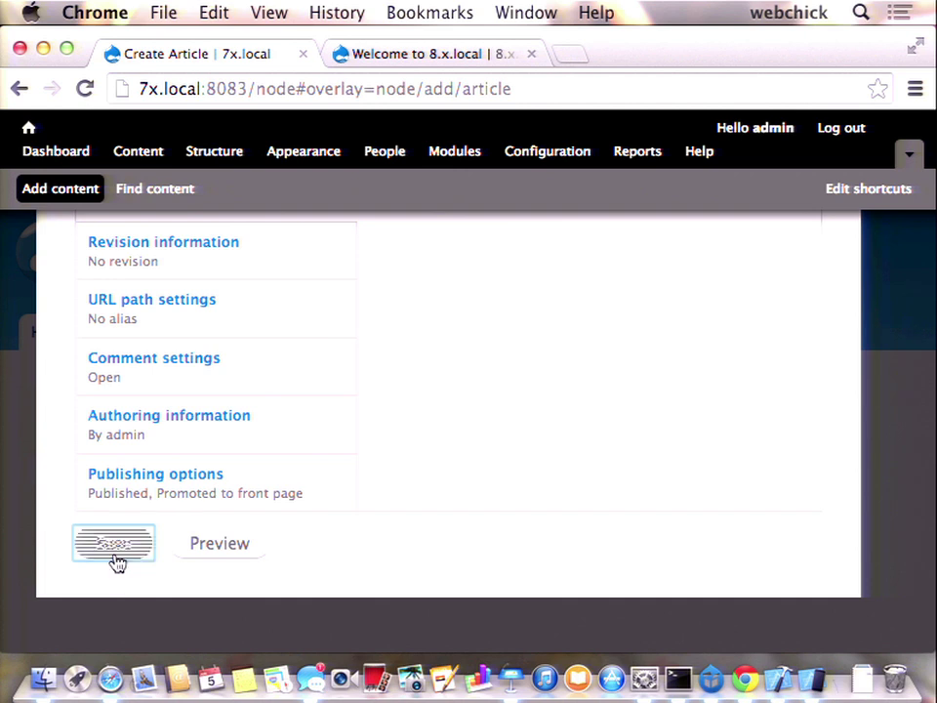
{"action": "scroll", "coordinate": [289, 516], "scroll_direction": "down", "scroll_amount": 10}
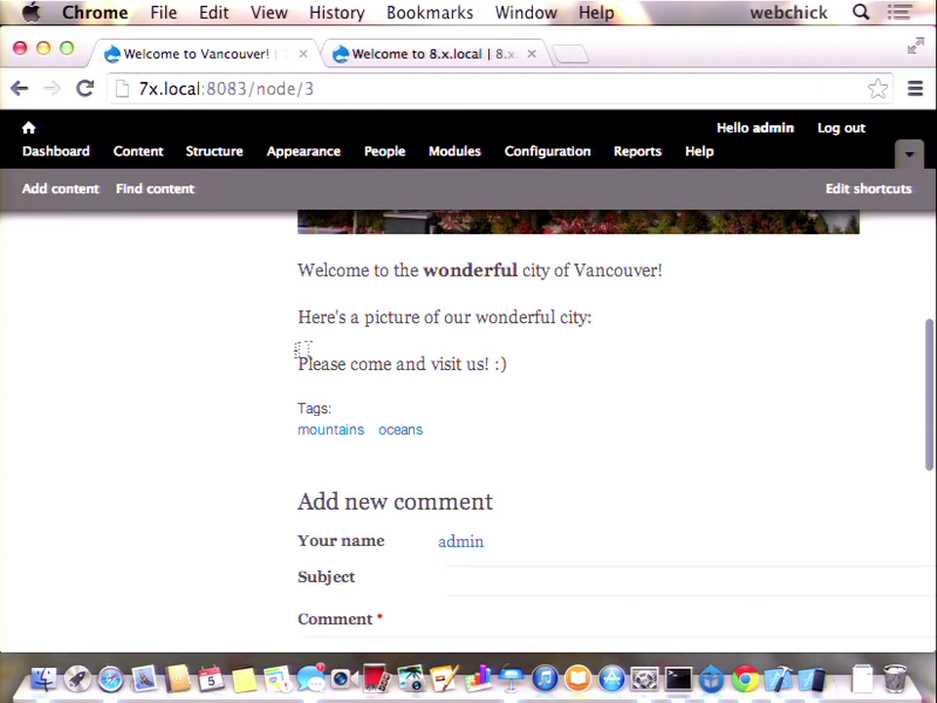
- Edit the article, change its text format from Filtered HTML to Full HTML, and save
{"action": "left_click_drag", "start_coordinate": [299, 357], "coordinate": [419, 382]}
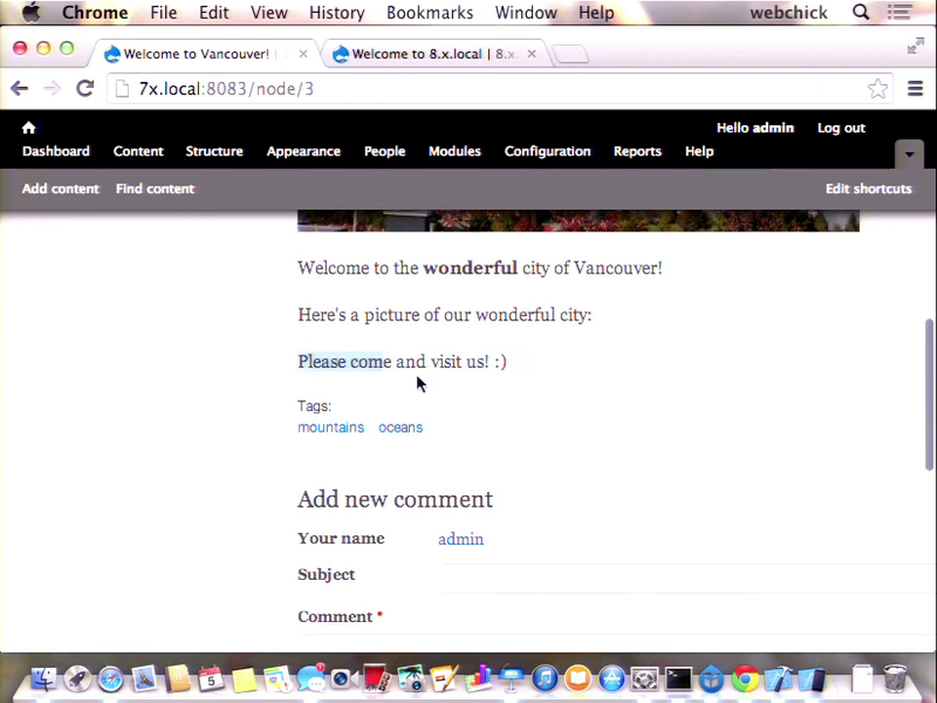
{"action": "scroll", "coordinate": [417, 376], "scroll_direction": "up", "scroll_amount": 2}
{"action": "scroll", "coordinate": [417, 376], "scroll_direction": "up", "scroll_amount": 8}
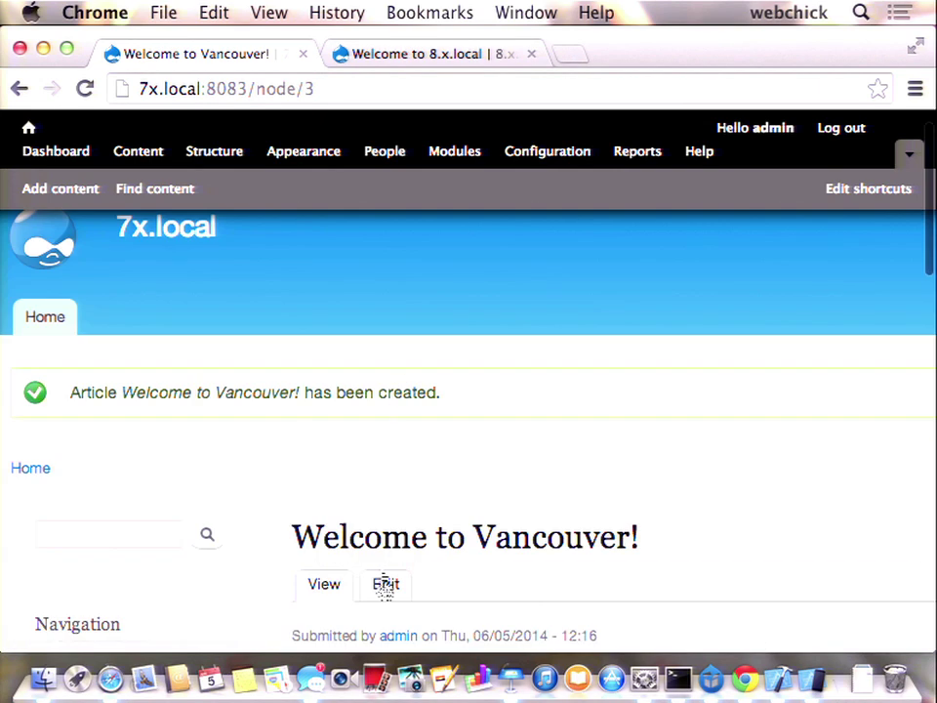
{"action": "left_click", "coordinate": [385, 583]}
{"action": "scroll", "coordinate": [383, 382], "scroll_direction": "down", "scroll_amount": 10}
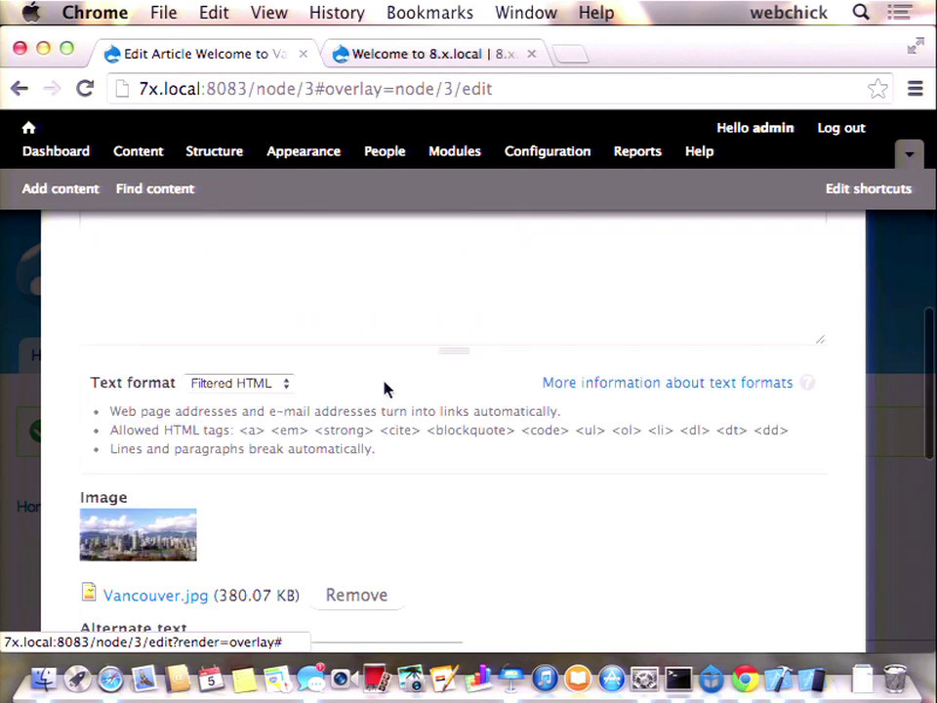
{"action": "left_click", "coordinate": [271, 388]}
{"action": "left_click", "coordinate": [255, 398]}
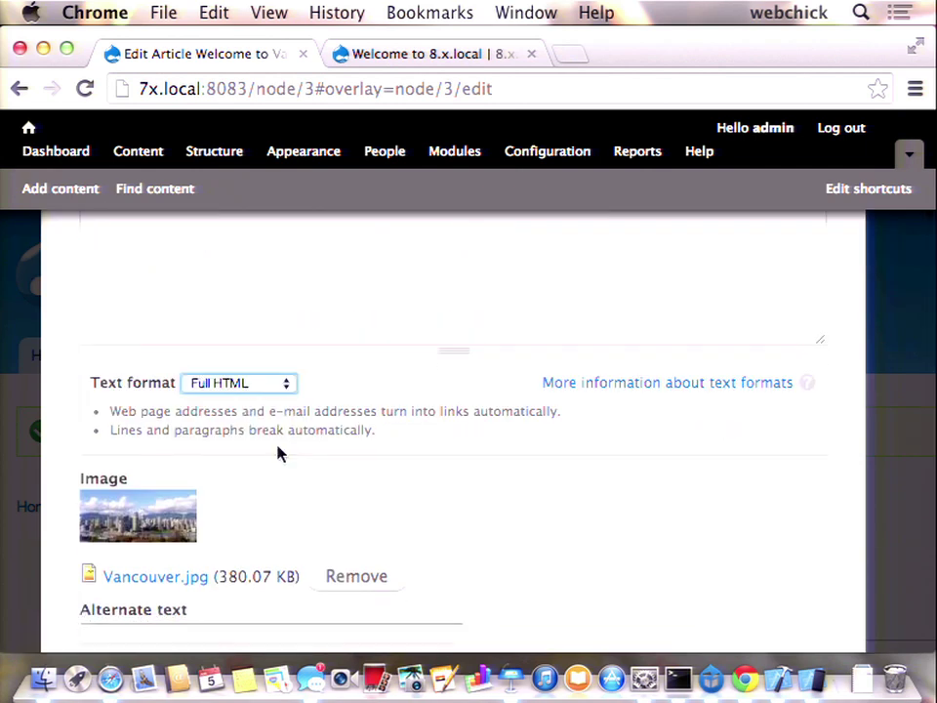
{"action": "scroll", "coordinate": [278, 453], "scroll_direction": "down", "scroll_amount": 10}
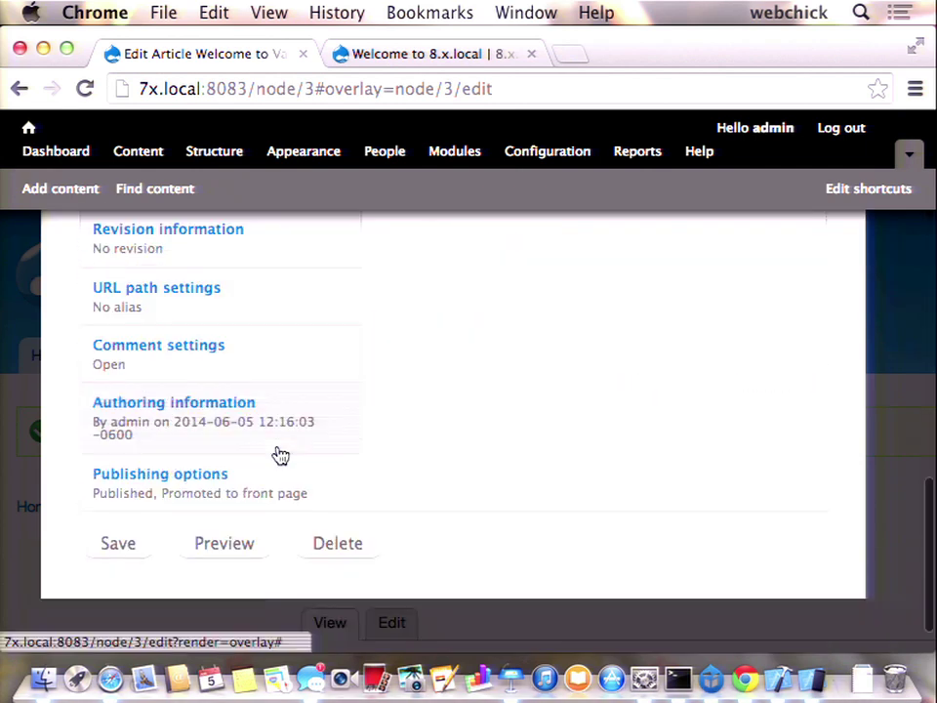
{"action": "left_click", "coordinate": [119, 546]}
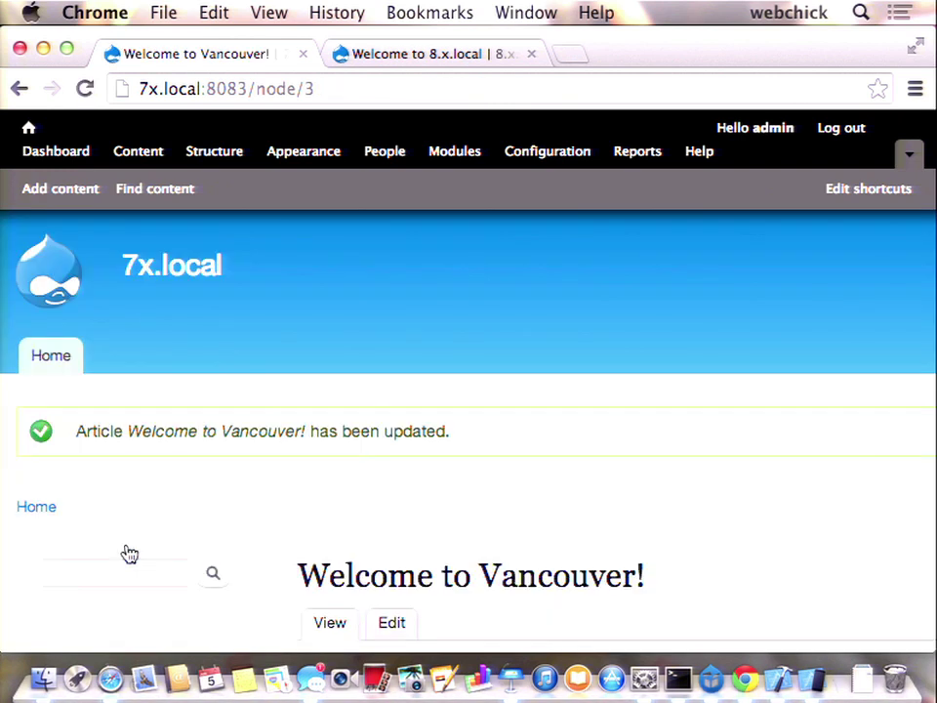
- Scroll through the node/3 article with its Vancouver photo, then switch to the 8.x.local tab
{"action": "scroll", "coordinate": [314, 498], "scroll_direction": "down", "scroll_amount": 3}
{"action": "scroll", "coordinate": [315, 498], "scroll_direction": "down", "scroll_amount": 5}
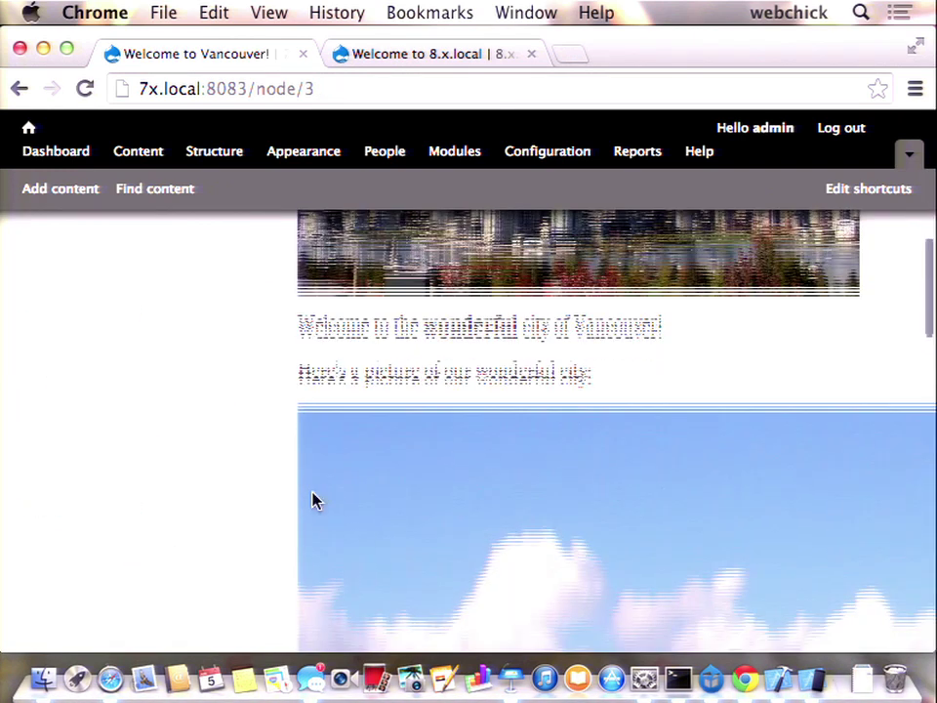
{"action": "scroll", "coordinate": [603, 453], "scroll_direction": "up", "scroll_amount": 3}
{"action": "scroll", "coordinate": [722, 555], "scroll_direction": "down", "scroll_amount": 10}
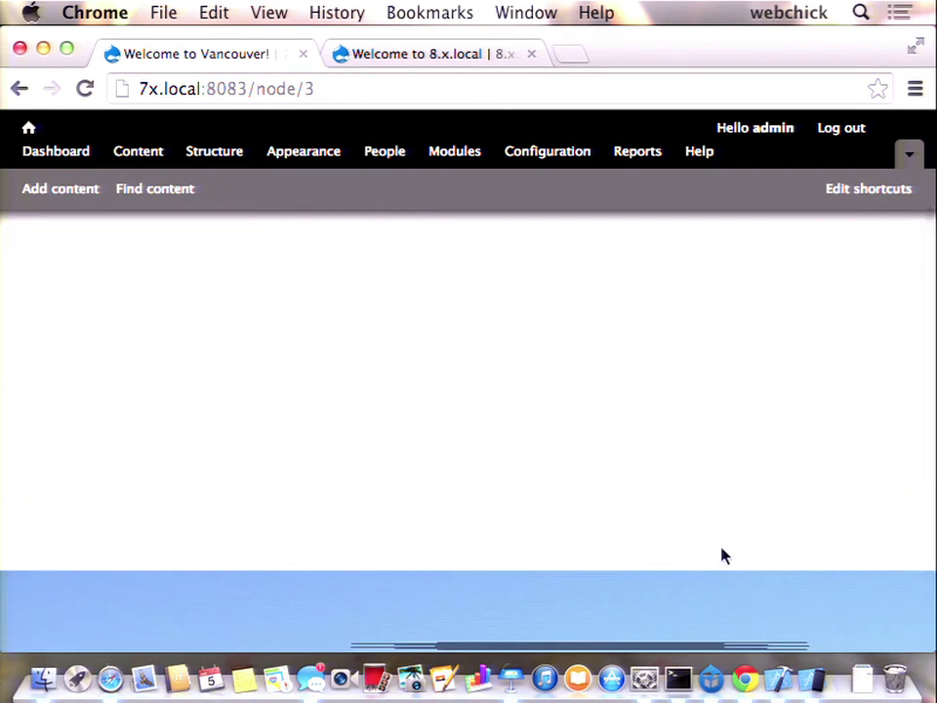
{"action": "scroll", "coordinate": [722, 555], "scroll_direction": "down", "scroll_amount": 3}
{"action": "scroll", "coordinate": [721, 554], "scroll_direction": "up", "scroll_amount": 15}
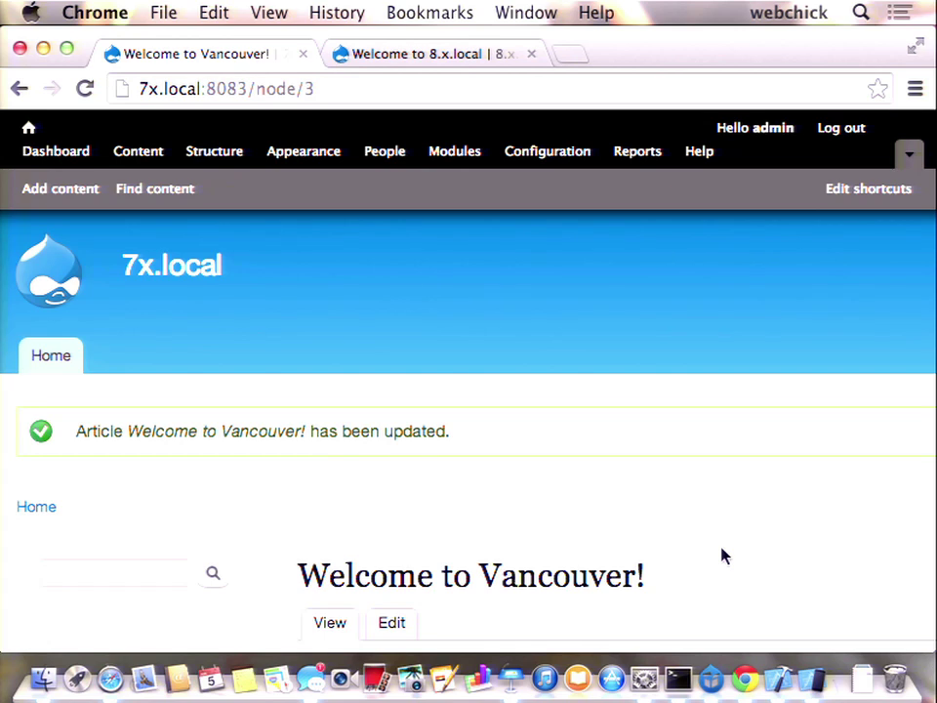
{"action": "scroll", "coordinate": [722, 555], "scroll_direction": "down", "scroll_amount": 5}
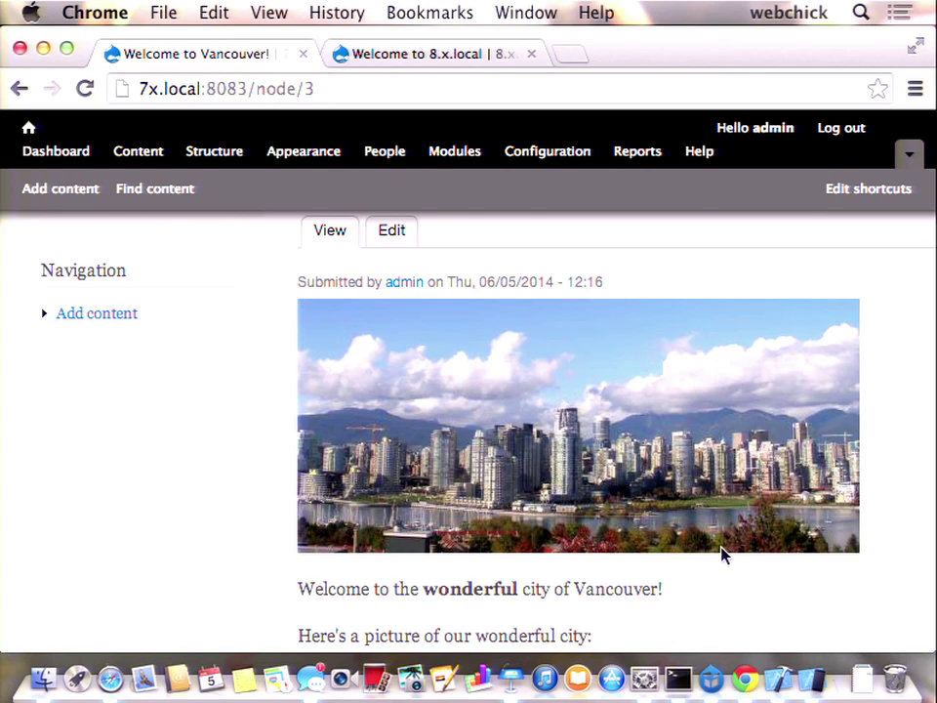
{"action": "left_click", "coordinate": [482, 56]}
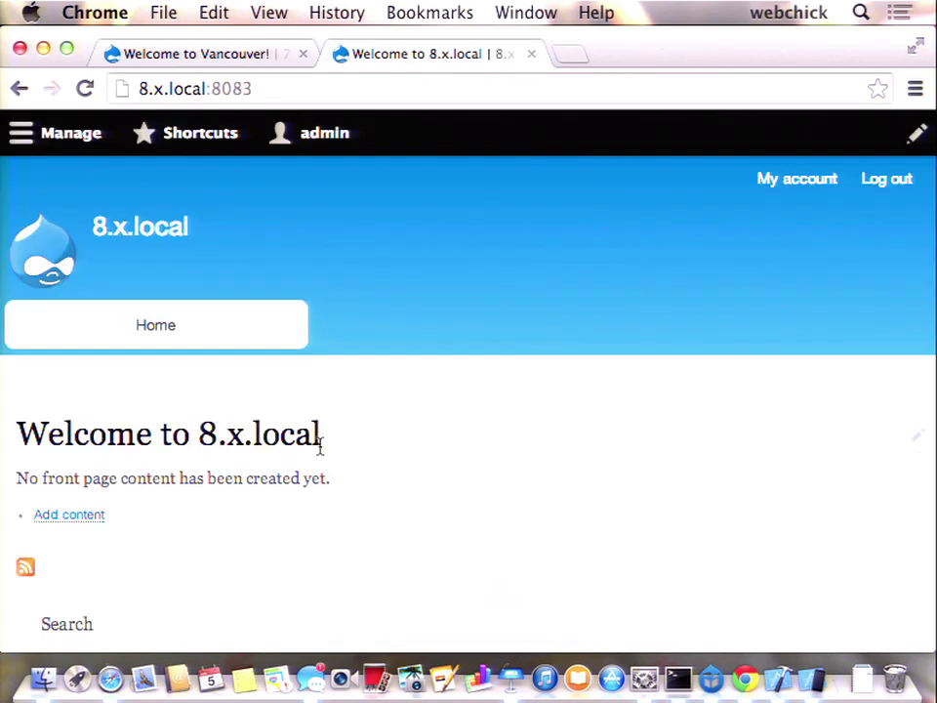
- Go from the 8.x.local front page through Add content to a new Article form
{"action": "scroll", "coordinate": [386, 293], "scroll_direction": "down", "scroll_amount": 5}
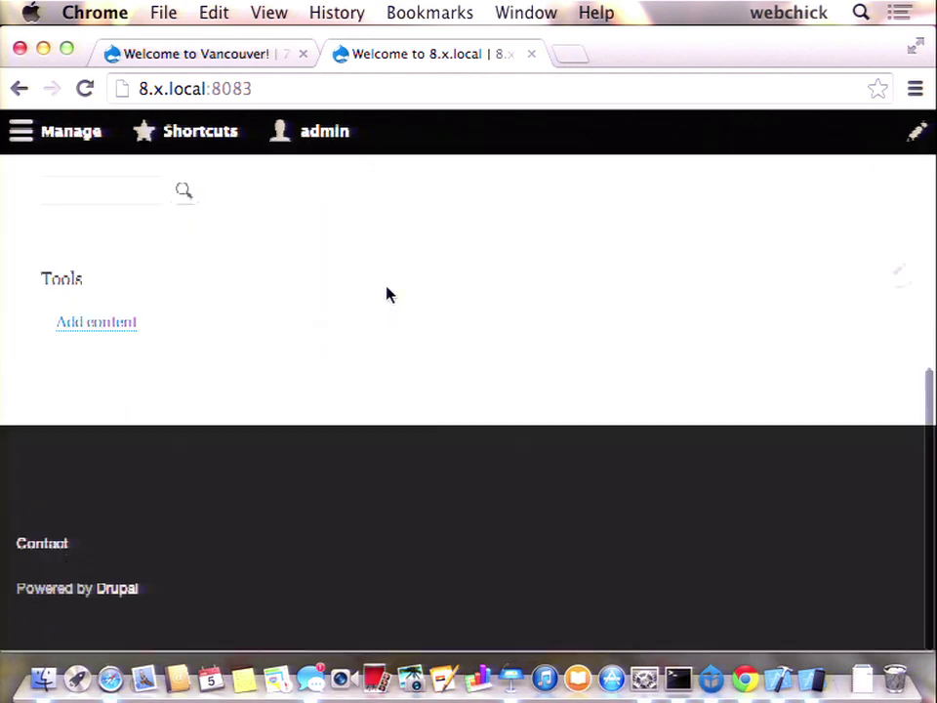
{"action": "scroll", "coordinate": [101, 415], "scroll_direction": "up", "scroll_amount": 8}
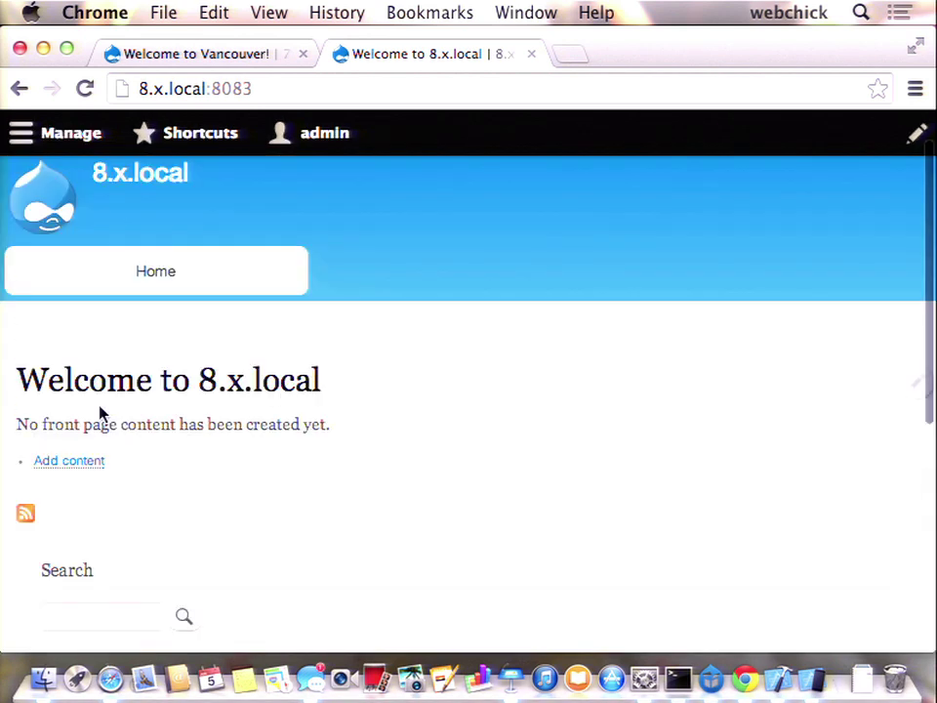
{"action": "scroll", "coordinate": [101, 415], "scroll_direction": "down", "scroll_amount": 3}
{"action": "left_click", "coordinate": [93, 548]}
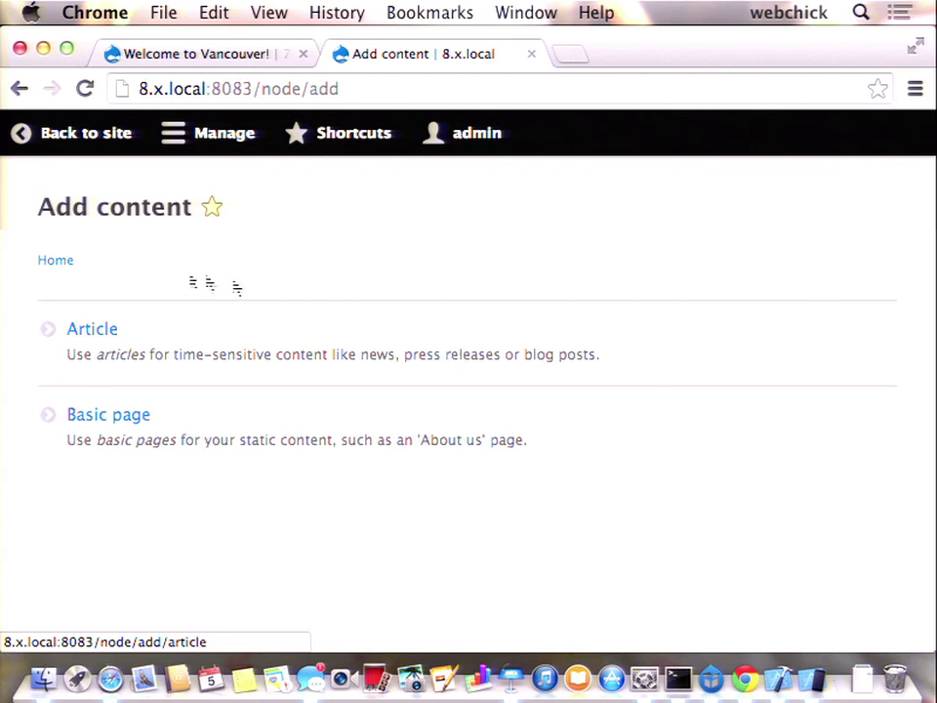
{"action": "left_click", "coordinate": [111, 329]}
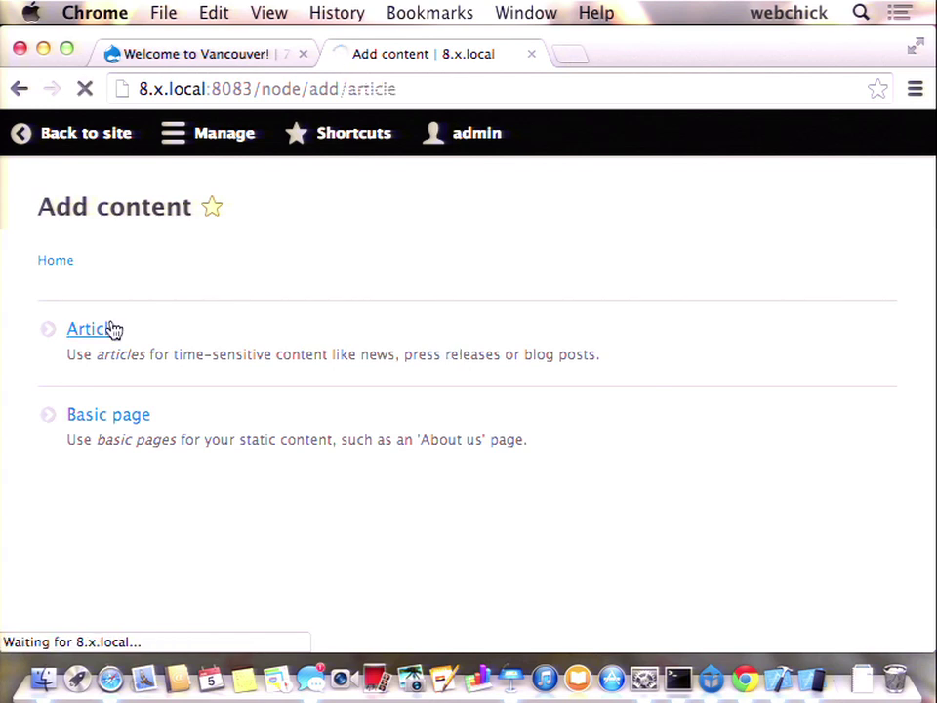
{"action": "key", "text": "super+bracketleft"}
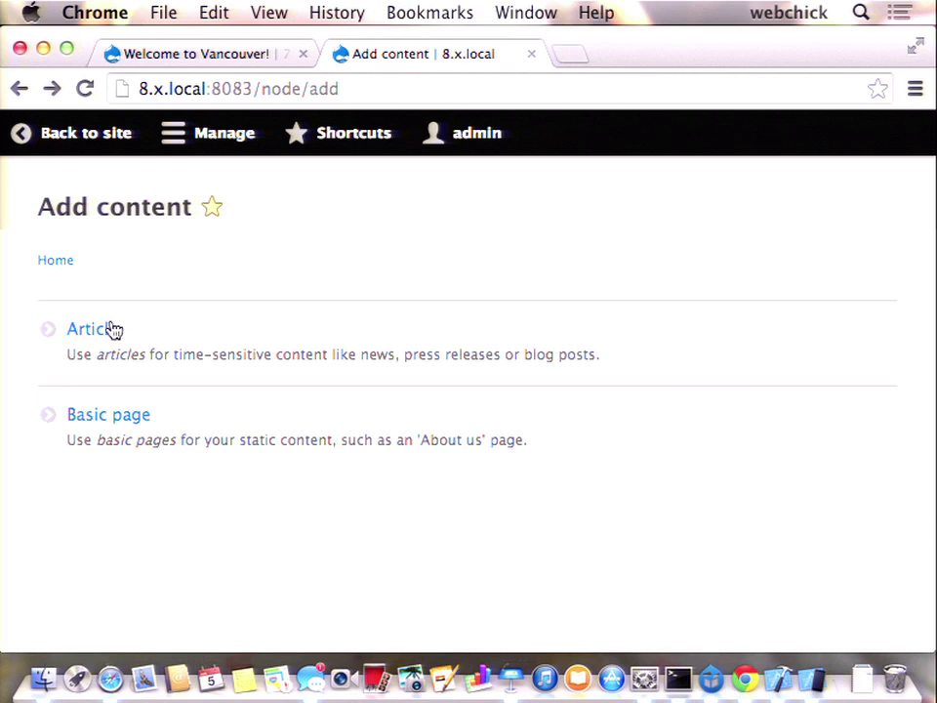
{"action": "left_click", "coordinate": [106, 330]}
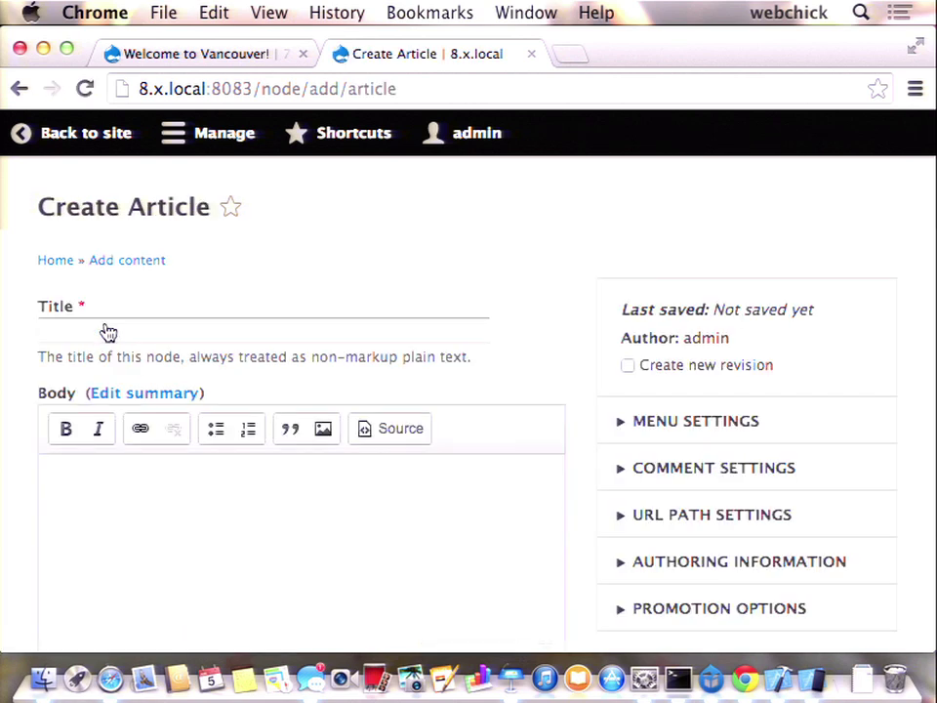
{"action": "left_click", "coordinate": [132, 319]}
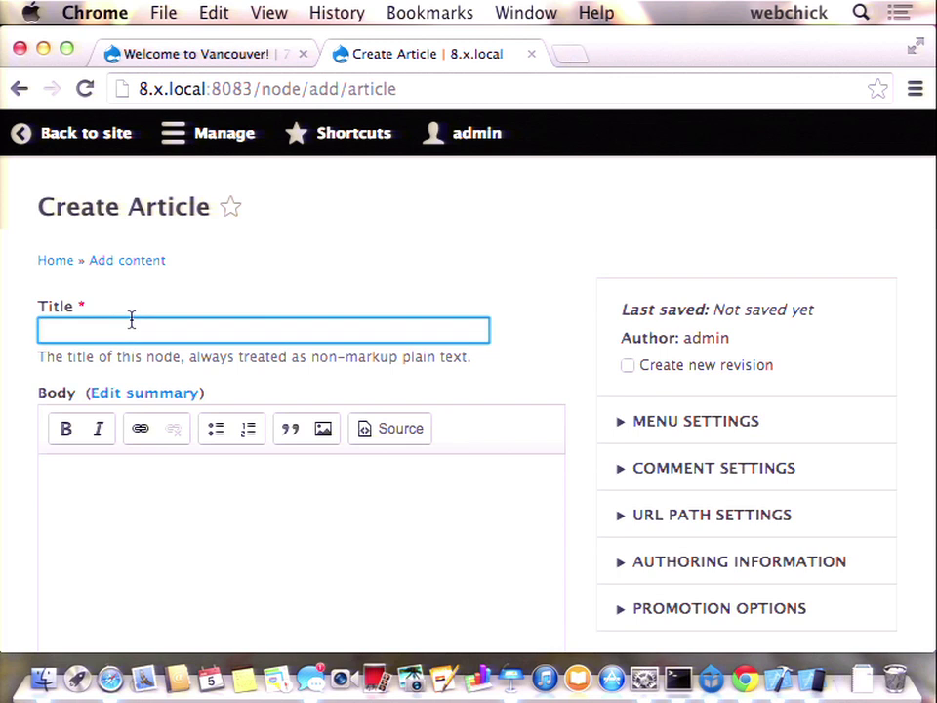
{"action": "left_click", "coordinate": [87, 135]}
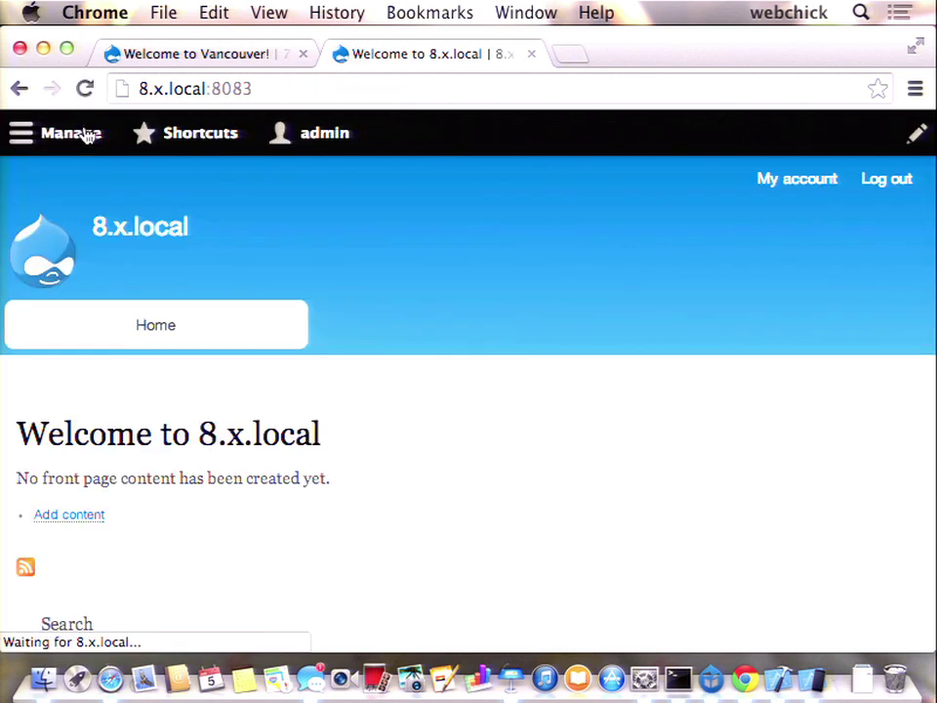
{"action": "scroll", "coordinate": [175, 218], "scroll_direction": "down", "scroll_amount": 3}
{"action": "left_click", "coordinate": [103, 312]}
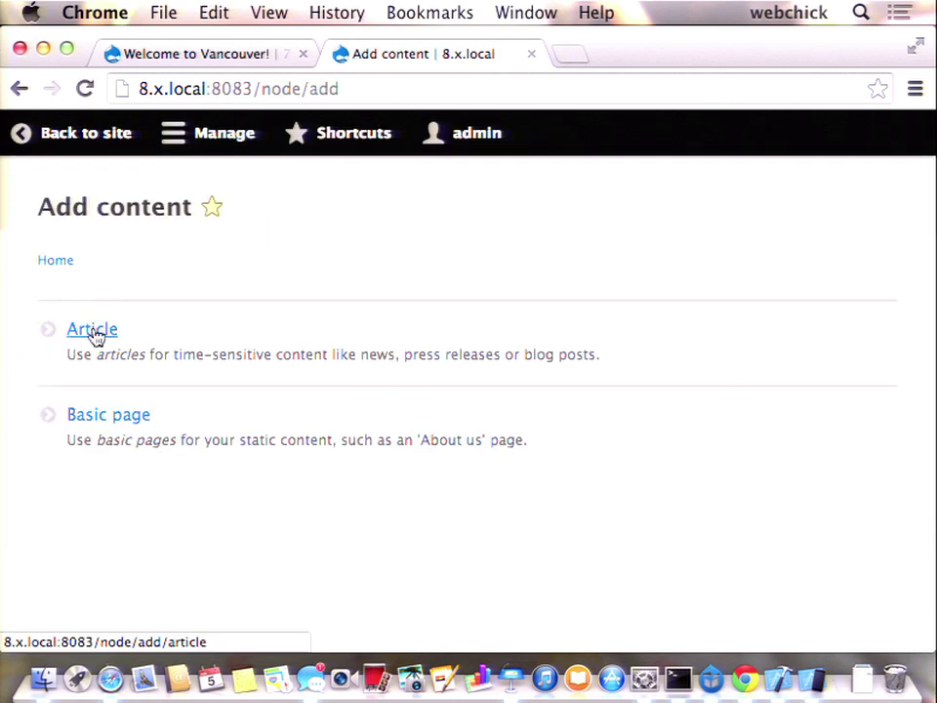
{"action": "left_click", "coordinate": [94, 335]}
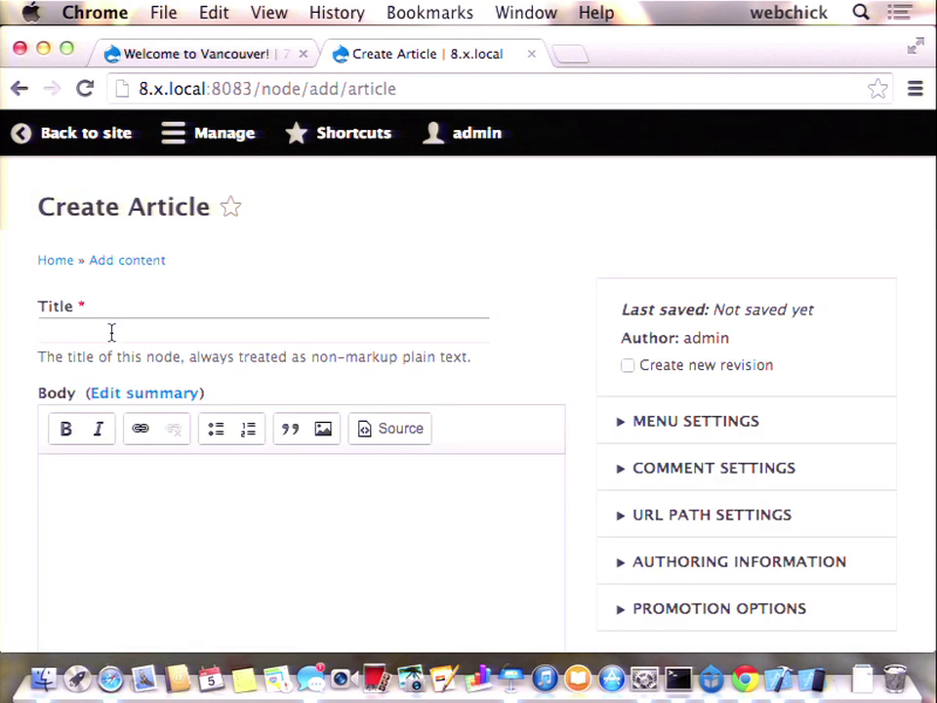
- Title the article 'Welcome to Vancouver' and write a body line with 'awesome' in bold
{"action": "left_click", "coordinate": [112, 333]}
{"action": "type", "text": "Welcome to "}
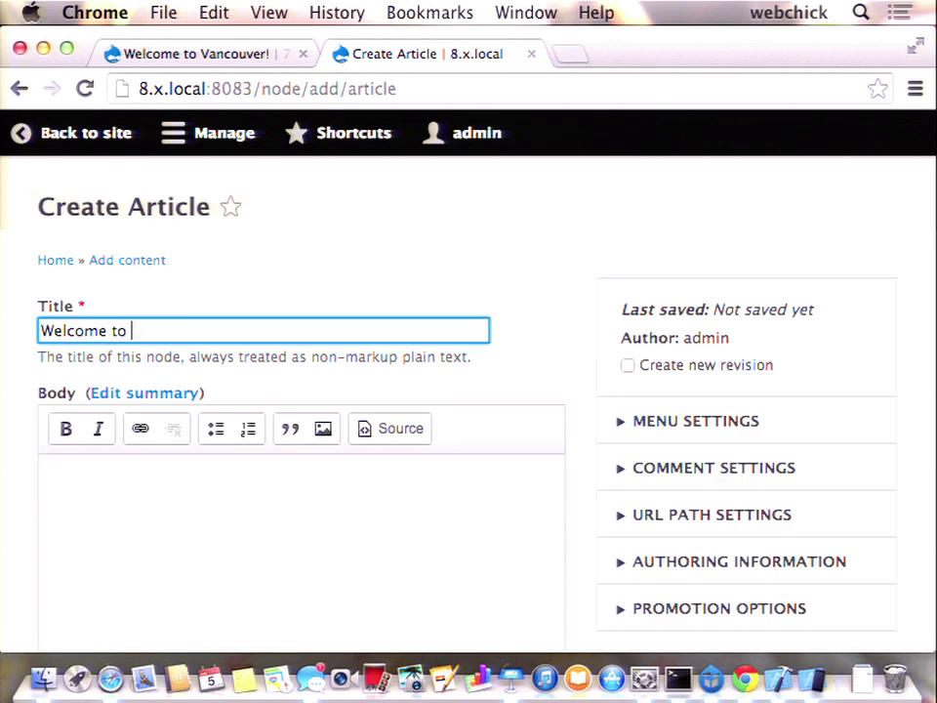
{"action": "type", "text": "Vancouver"}
{"action": "left_click", "coordinate": [134, 491]}
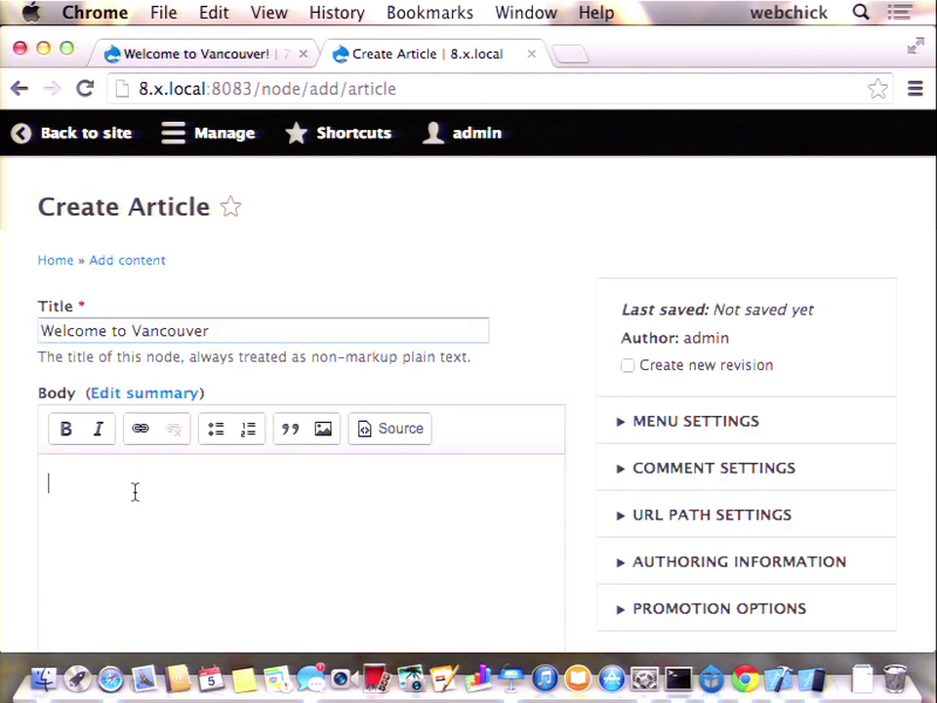
{"action": "type", "text": "Something something awesome"}
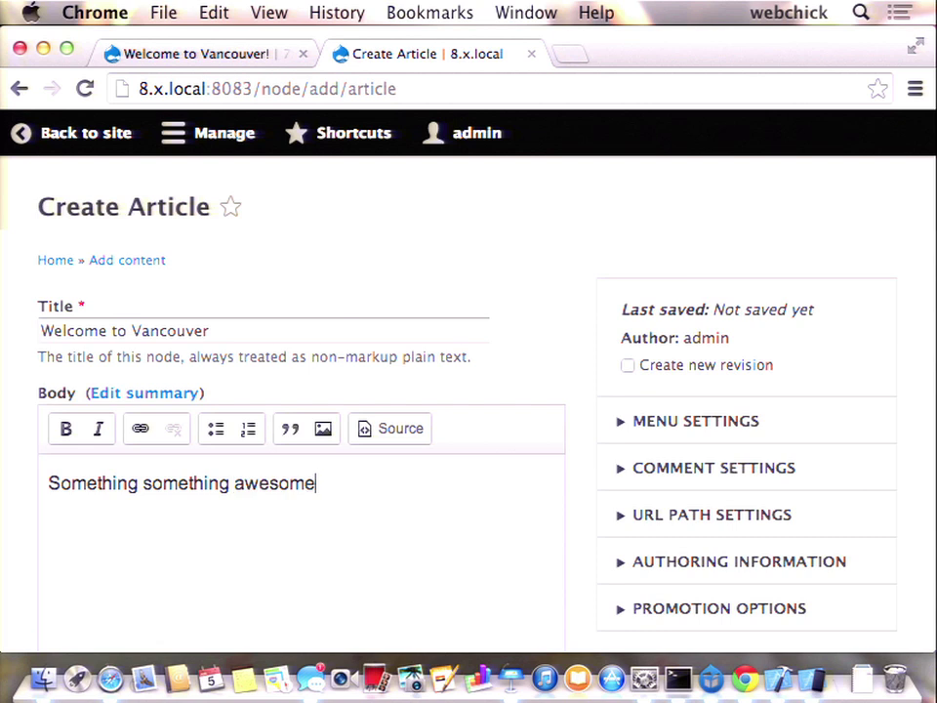
{"action": "type", "text": " something someyhi"}
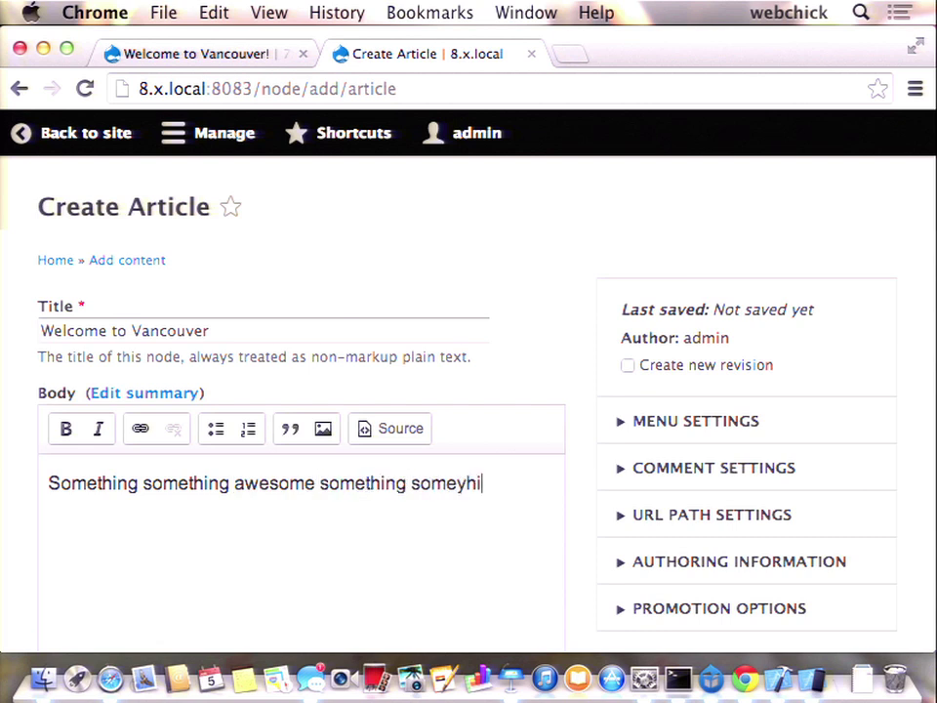
{"action": "type", "text": "nh"}
{"action": "key", "text": "super+Left"}
{"action": "key", "text": "alt+Right"}
{"action": "key", "text": "alt+Right"}
{"action": "key", "text": "alt+Right"}
{"action": "key", "text": "shift+alt+Left"}
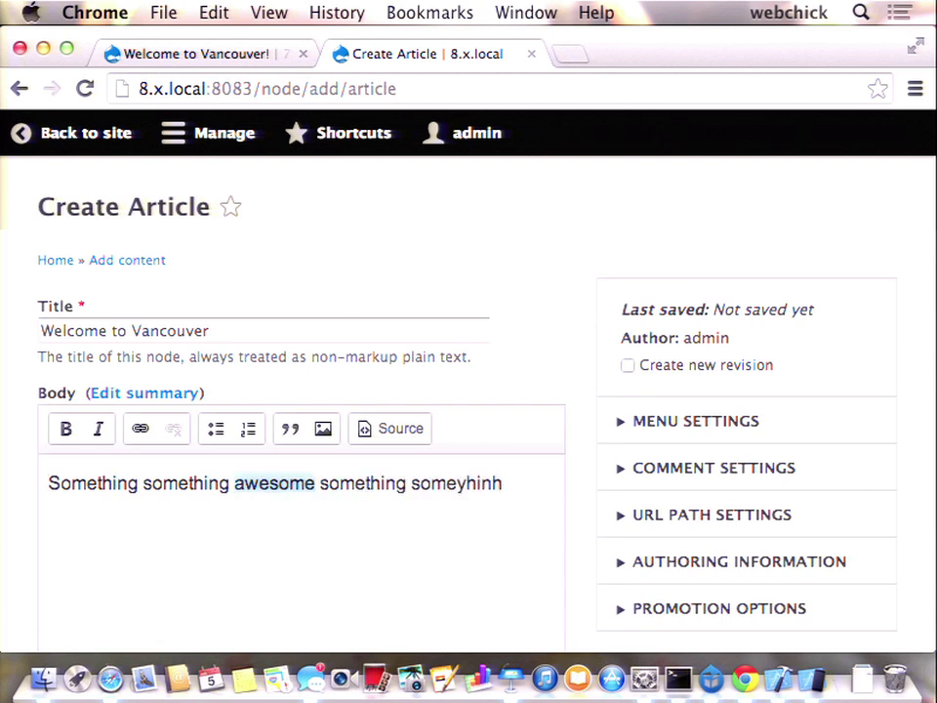
{"action": "left_click", "coordinate": [63, 428]}
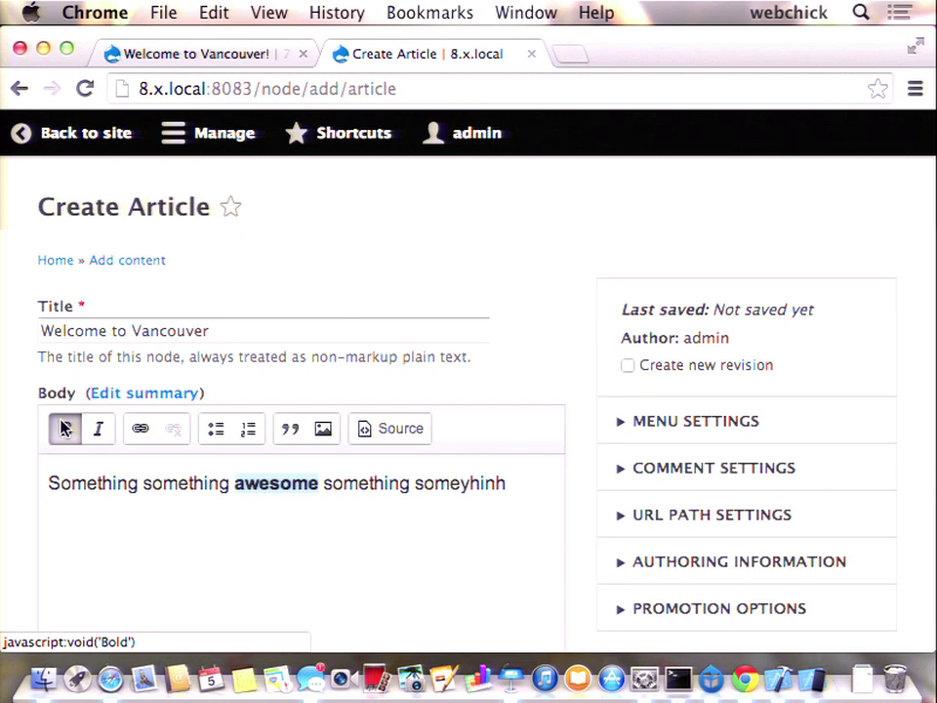
- Add 'Cool picture:' and 'Welcome. etc.' paragraphs, leaving an empty line for the picture
{"action": "left_click", "coordinate": [521, 485]}
{"action": "scroll", "coordinate": [521, 489], "scroll_direction": "down", "scroll_amount": 2}
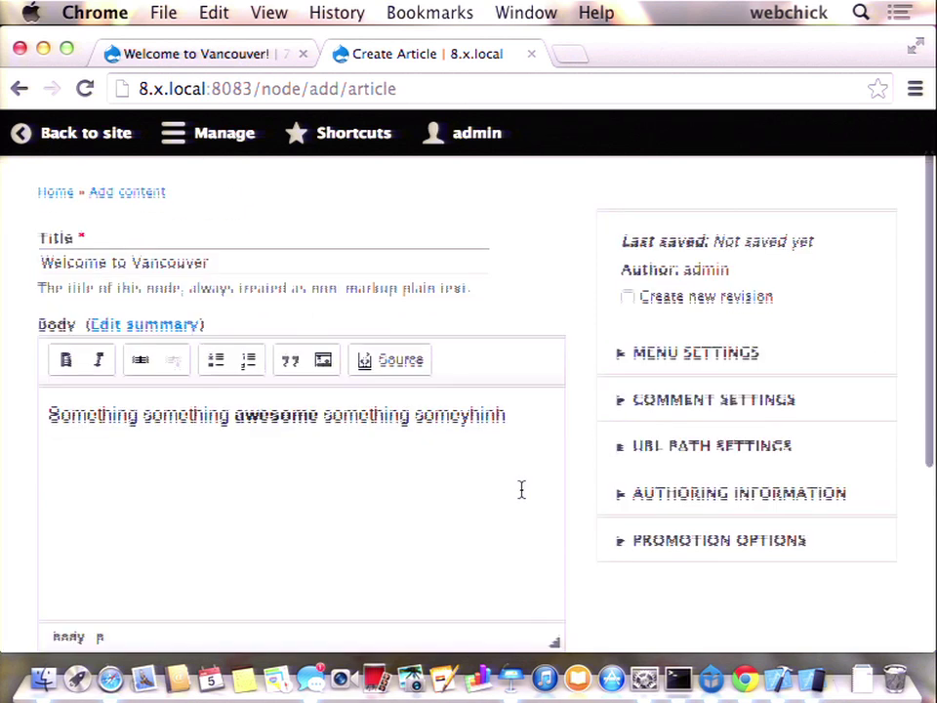
{"action": "key", "text": "Return"}
{"action": "key", "text": "Return"}
{"action": "key", "text": "BackSpace"}
{"action": "type", "text": "Cool"}
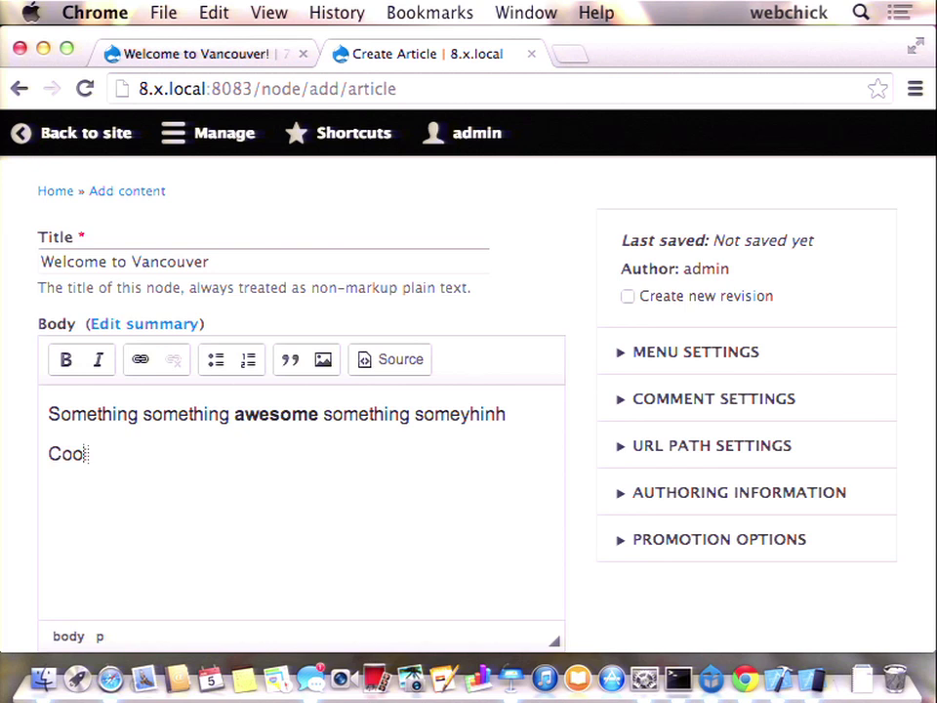
{"action": "type", "text": " picture:"}
{"action": "key", "text": "Return"}
{"action": "key", "text": "Return"}
{"action": "type", "text": "Welcome"}
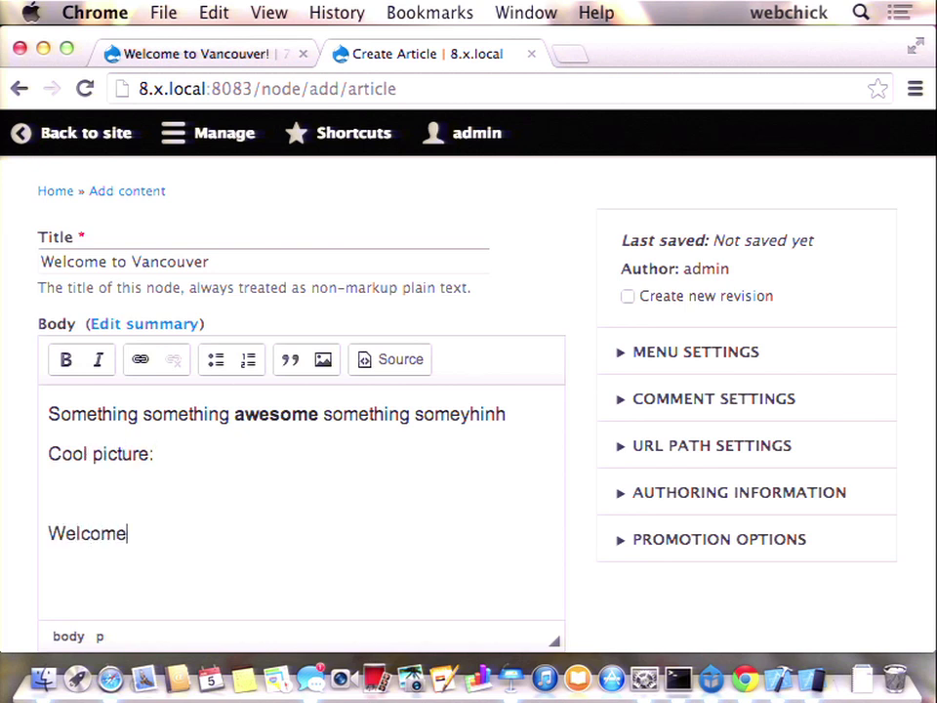
{"action": "type", "text": ". etc."}
{"action": "key", "text": "Return"}
{"action": "key", "text": "Up"}
{"action": "key", "text": "Up"}
- Upload Vancouver.jpg in the Insert Image dialog with alternative text 'Vancouver'
{"action": "left_click", "coordinate": [325, 361]}
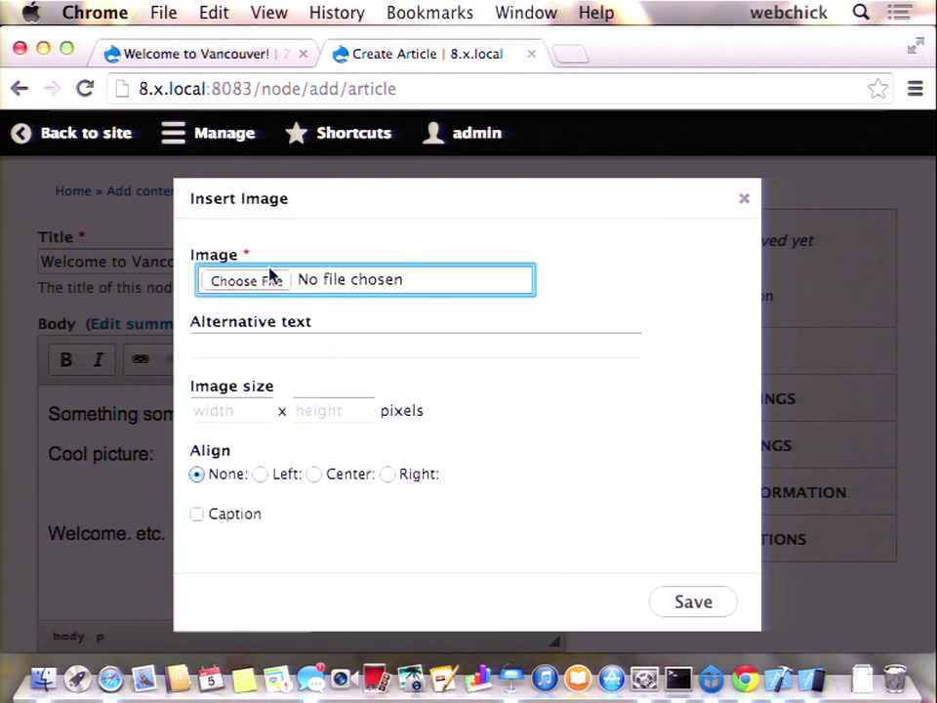
{"action": "left_click", "coordinate": [246, 280]}
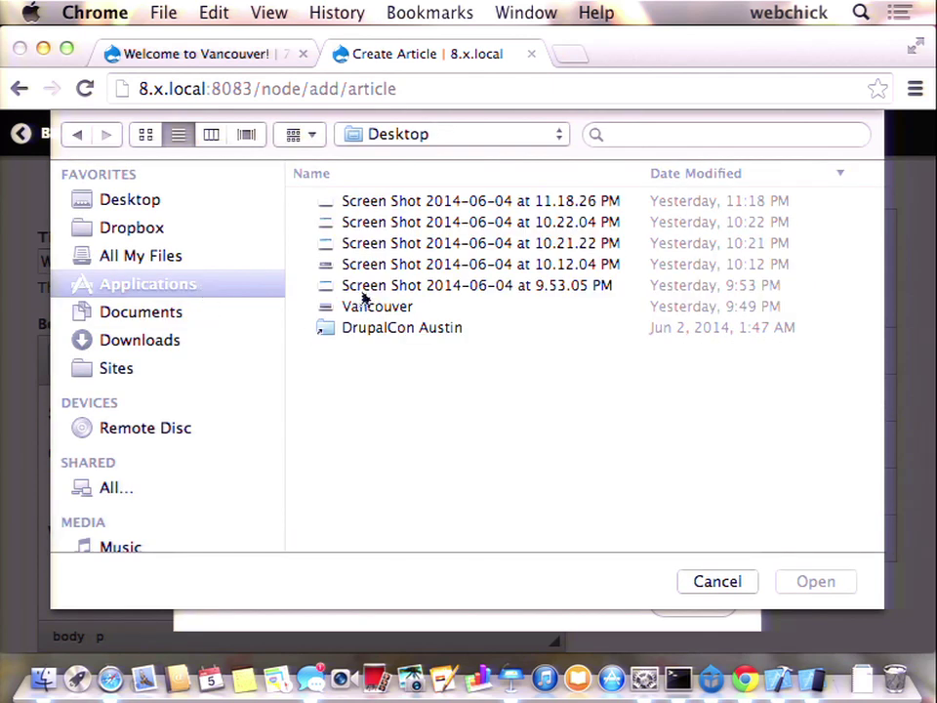
{"action": "left_click", "coordinate": [367, 304]}
{"action": "left_click", "coordinate": [811, 582]}
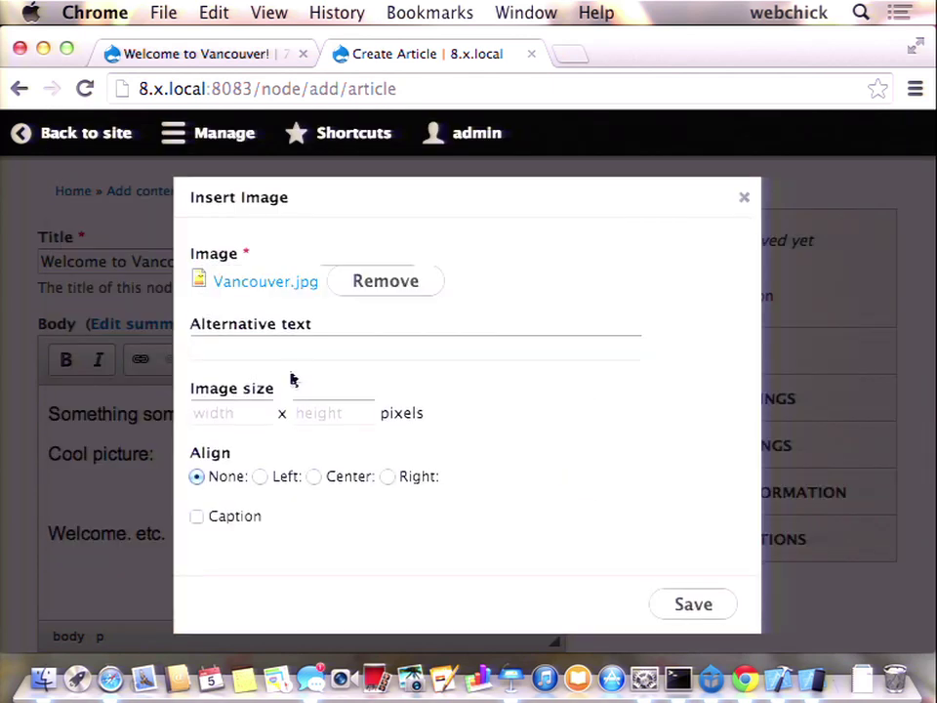
{"action": "left_click", "coordinate": [288, 350]}
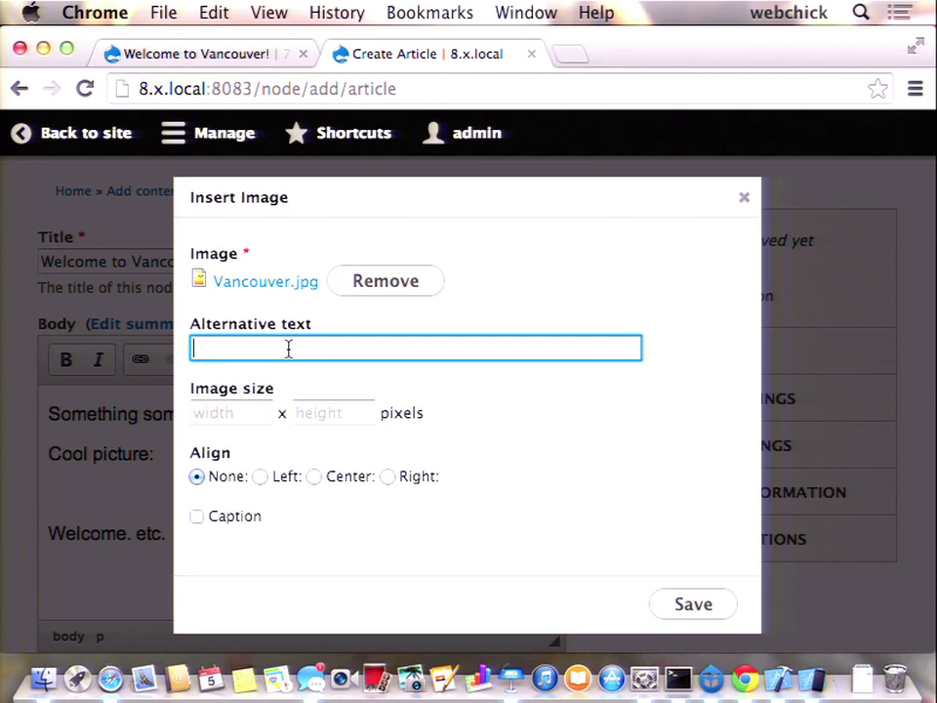
{"action": "type", "text": "Vancouver"}
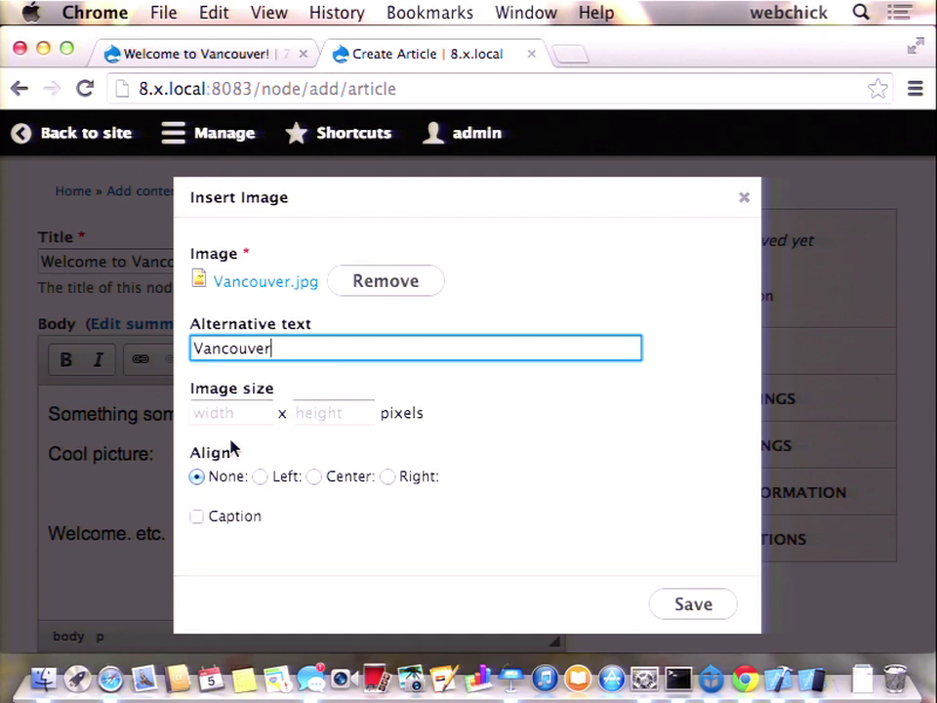
{"action": "scroll", "coordinate": [391, 468], "scroll_direction": "down", "scroll_amount": 2}
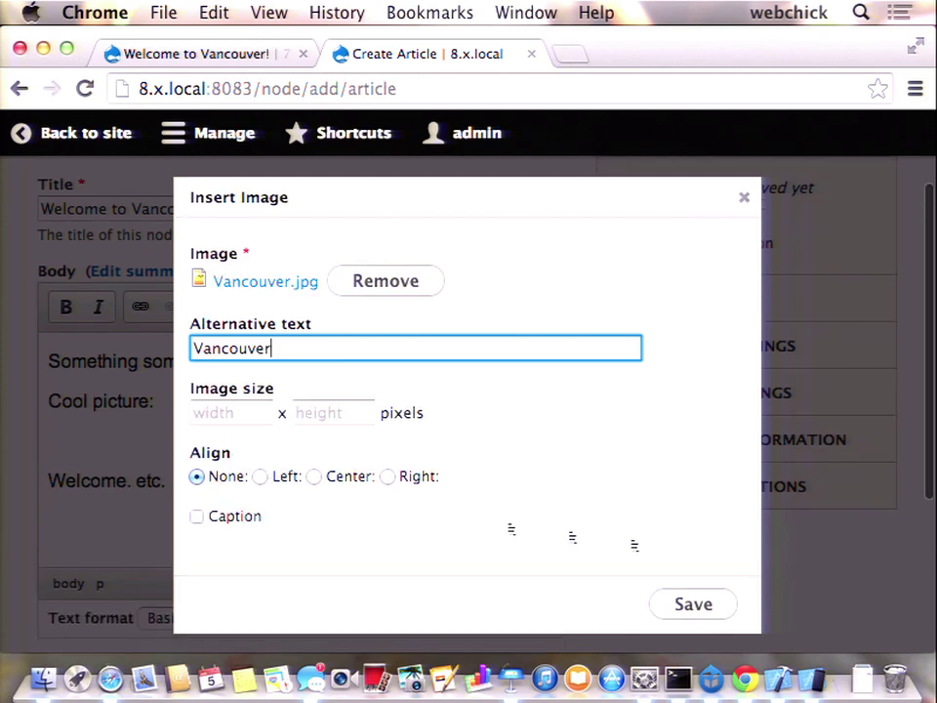
- Insert the Vancouver image into the article body
{"action": "left_click", "coordinate": [693, 605]}
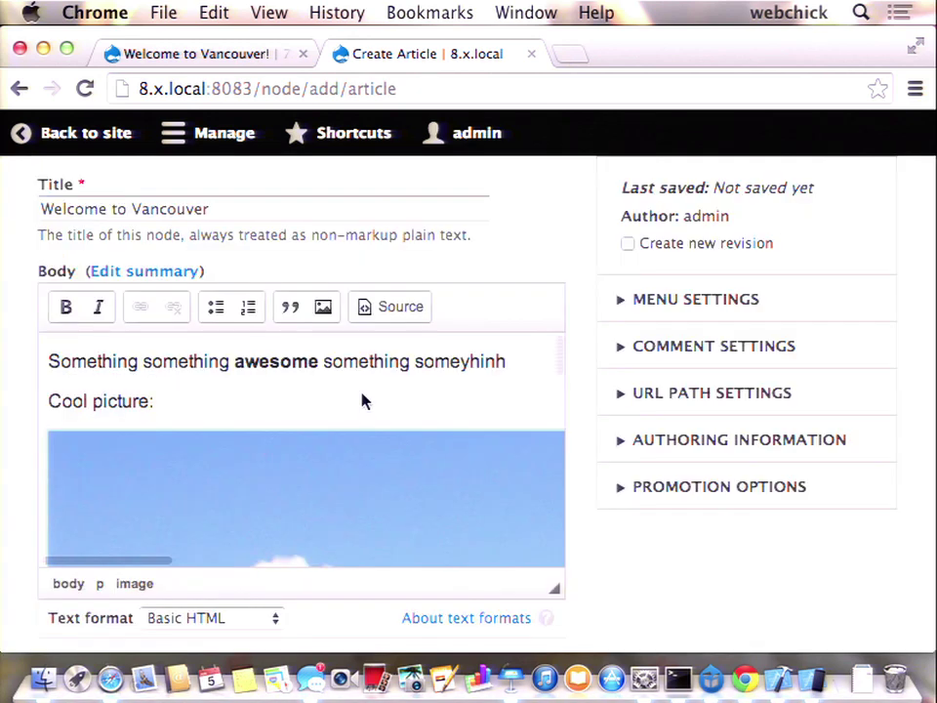
{"action": "scroll", "coordinate": [235, 540], "scroll_direction": "down", "scroll_amount": 2}
{"action": "scroll", "coordinate": [354, 611], "scroll_direction": "down", "scroll_amount": 5}
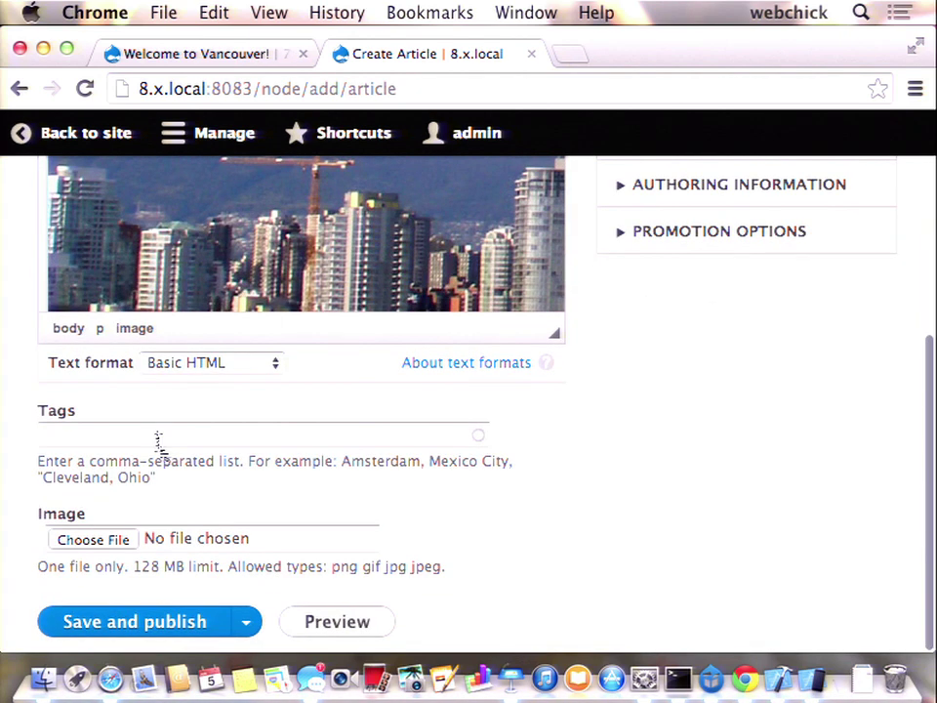
- Tag the article 'oceans, mountains' and save and publish it
{"action": "left_click", "coordinate": [157, 433]}
{"action": "type", "text": "oceans, mountains"}
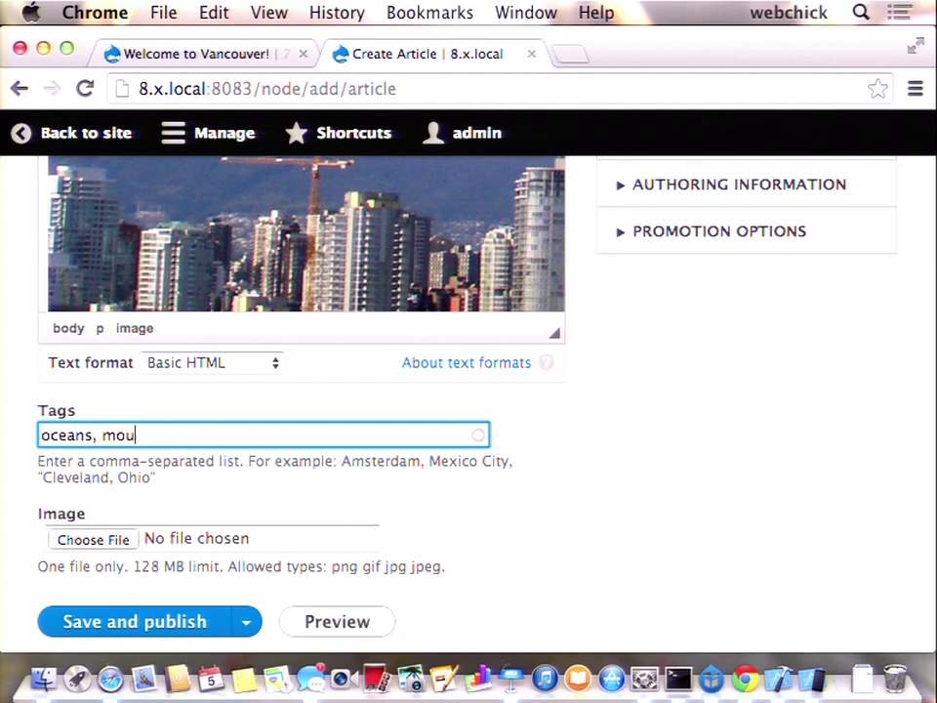
{"action": "left_click", "coordinate": [156, 623]}
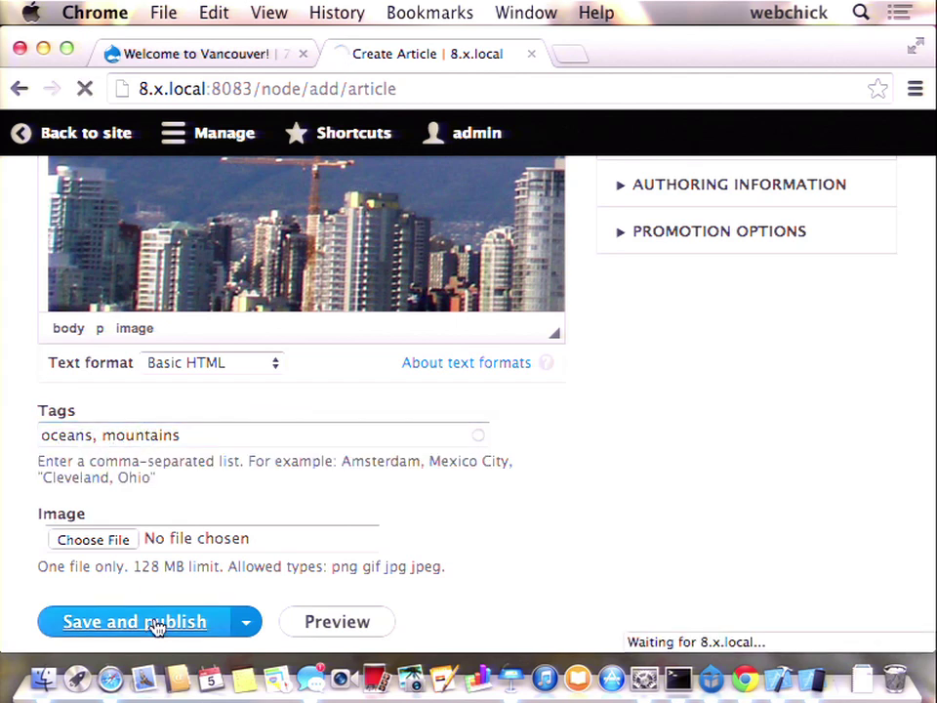
{"action": "scroll", "coordinate": [328, 549], "scroll_direction": "down", "scroll_amount": 10}
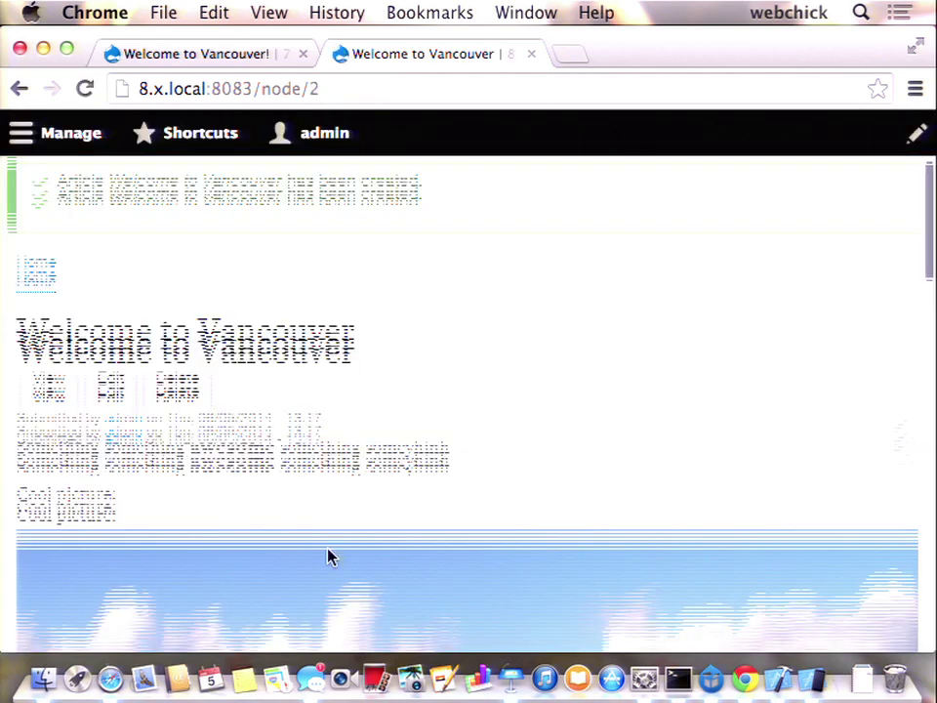
{"action": "scroll", "coordinate": [328, 552], "scroll_direction": "down", "scroll_amount": 5}
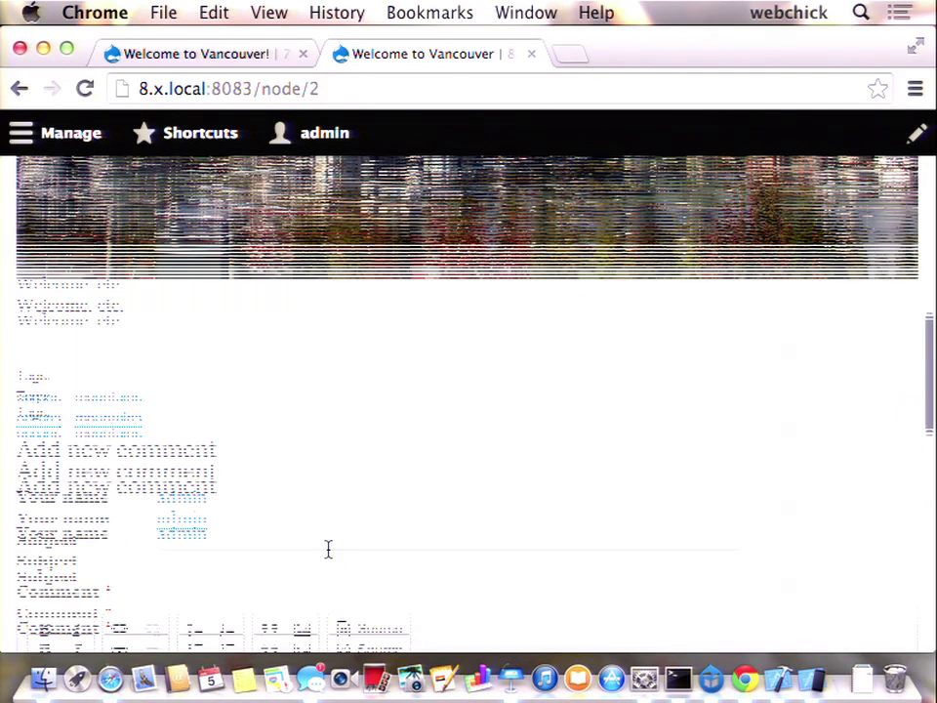
{"action": "scroll", "coordinate": [328, 548], "scroll_direction": "up", "scroll_amount": 15}
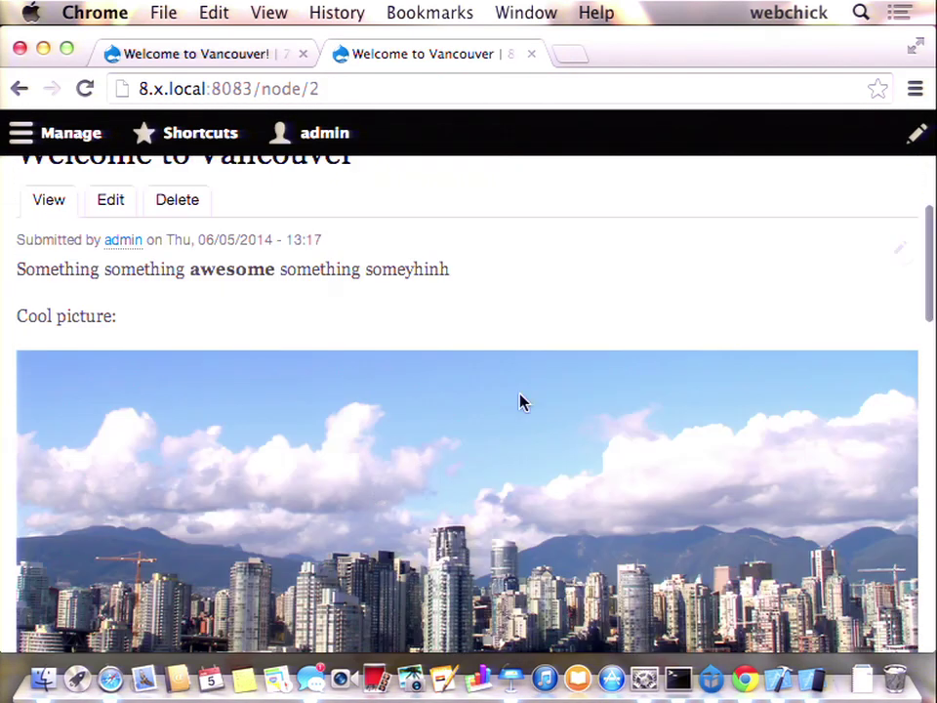
{"action": "scroll", "coordinate": [521, 401], "scroll_direction": "up", "scroll_amount": 3}
{"action": "scroll", "coordinate": [522, 401], "scroll_direction": "down", "scroll_amount": 2}
{"action": "scroll", "coordinate": [521, 402], "scroll_direction": "down", "scroll_amount": 1}
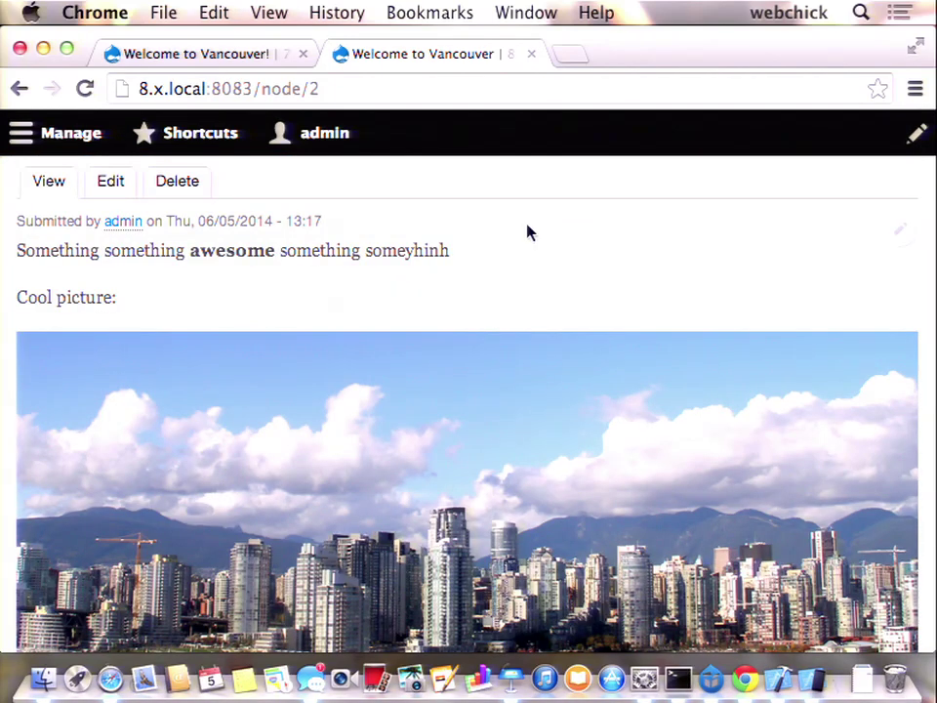
{"action": "scroll", "coordinate": [527, 232], "scroll_direction": "up", "scroll_amount": 5}
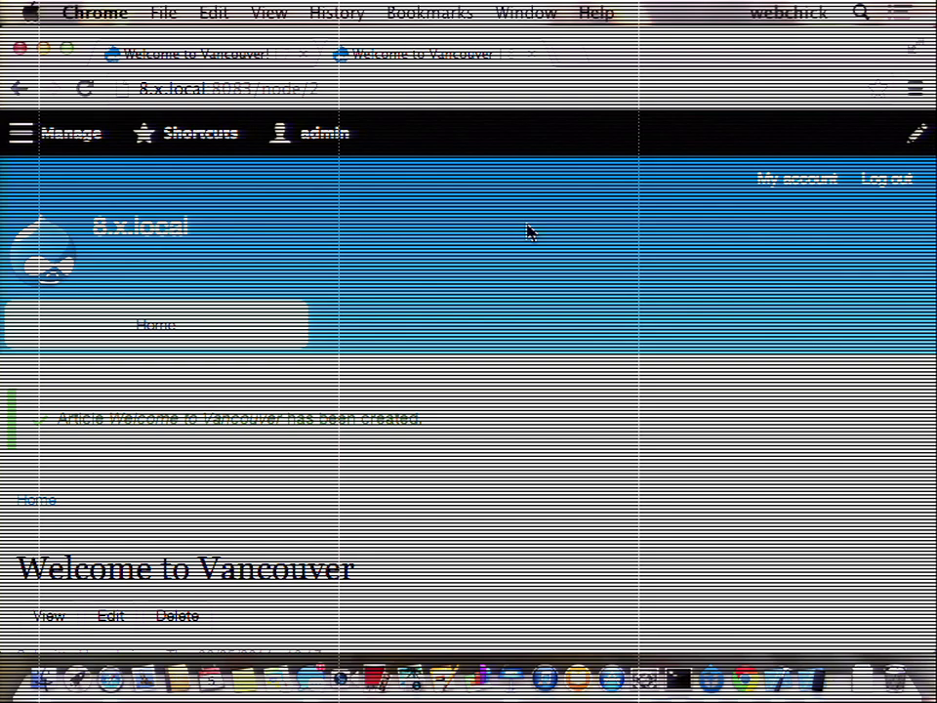
{"action": "scroll", "coordinate": [527, 232], "scroll_direction": "down", "scroll_amount": 5}
{"action": "scroll", "coordinate": [527, 233], "scroll_direction": "up", "scroll_amount": 1}
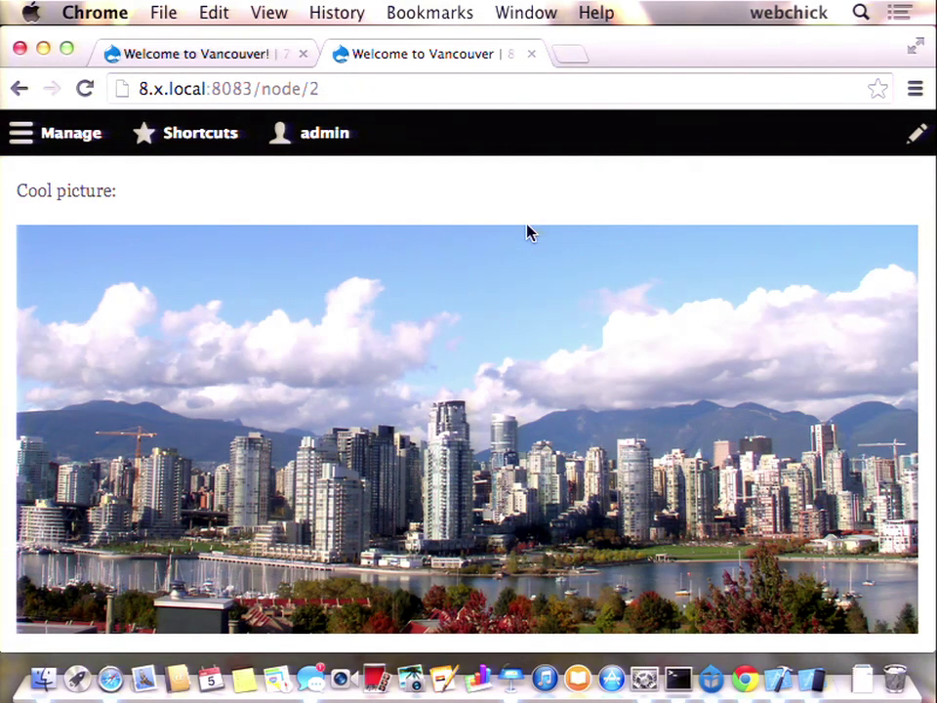
{"action": "scroll", "coordinate": [528, 232], "scroll_direction": "up", "scroll_amount": 5}
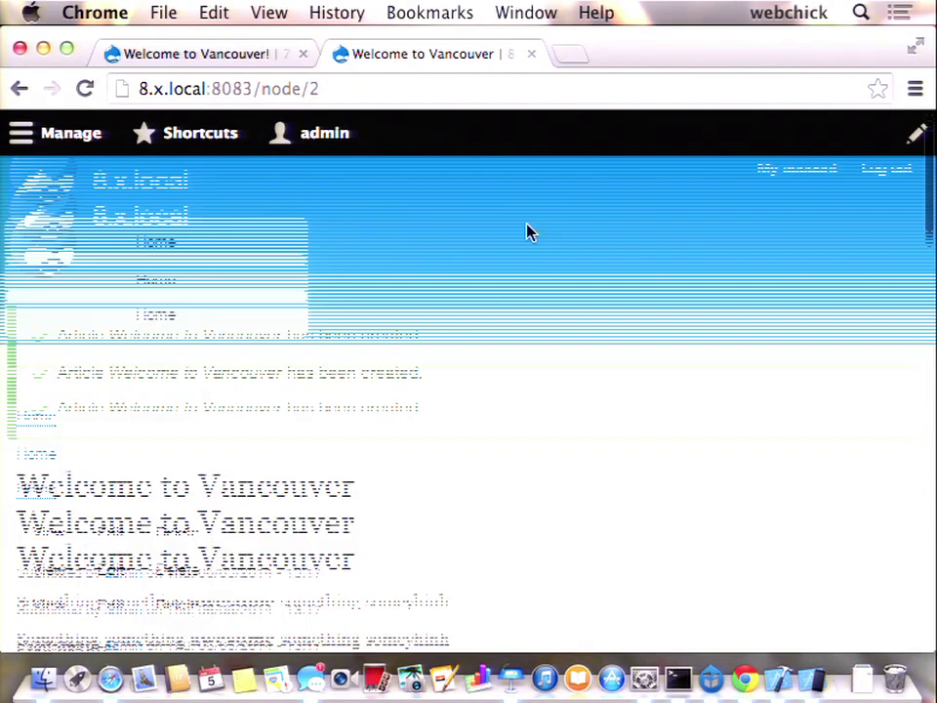
{"action": "scroll", "coordinate": [527, 232], "scroll_direction": "down", "scroll_amount": 15}
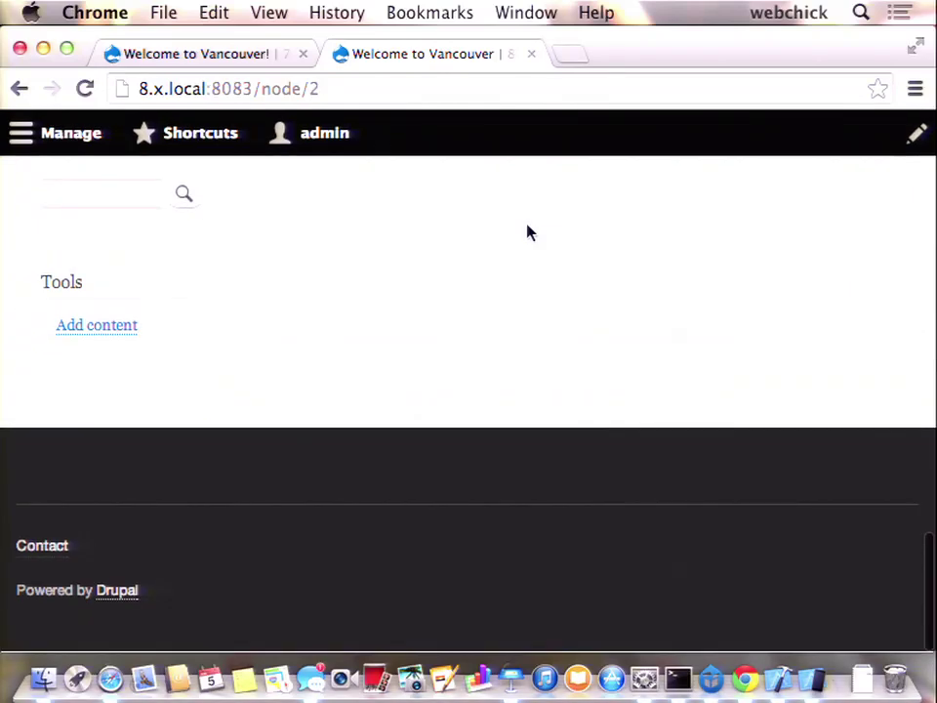
{"action": "scroll", "coordinate": [332, 313], "scroll_direction": "up", "scroll_amount": 15}
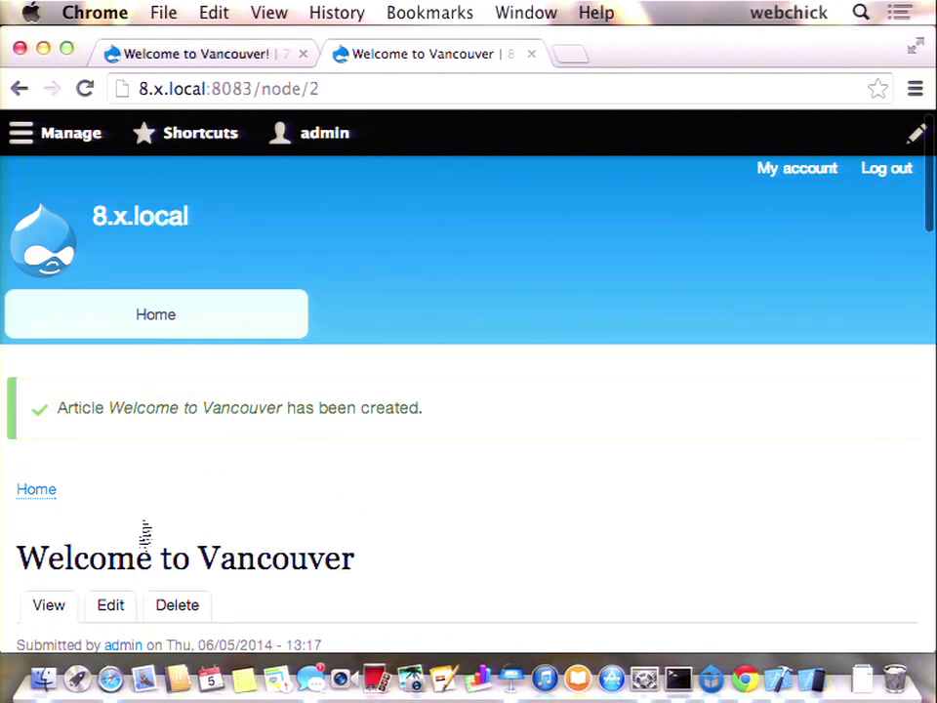
{"action": "left_click", "coordinate": [110, 605]}
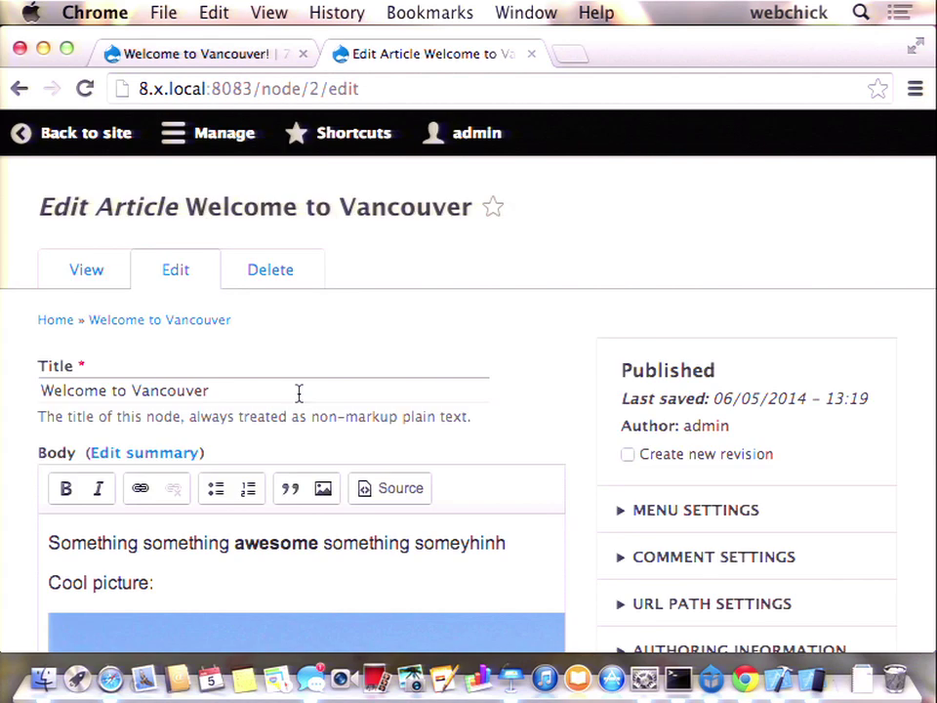
{"action": "scroll", "coordinate": [299, 392], "scroll_direction": "down", "scroll_amount": 5}
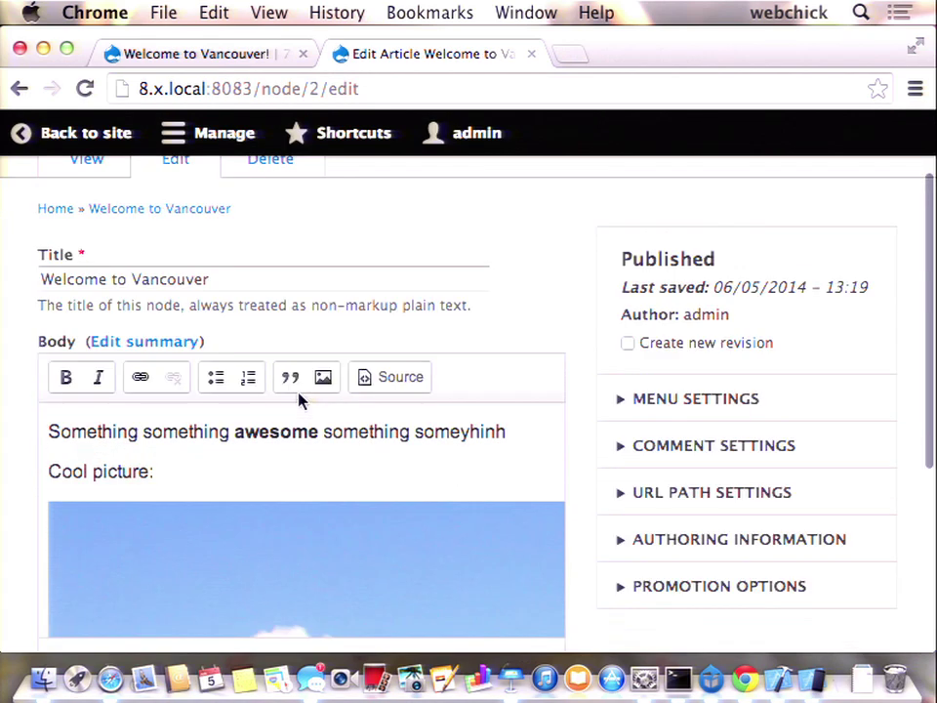
{"action": "scroll", "coordinate": [278, 544], "scroll_direction": "down", "scroll_amount": 10}
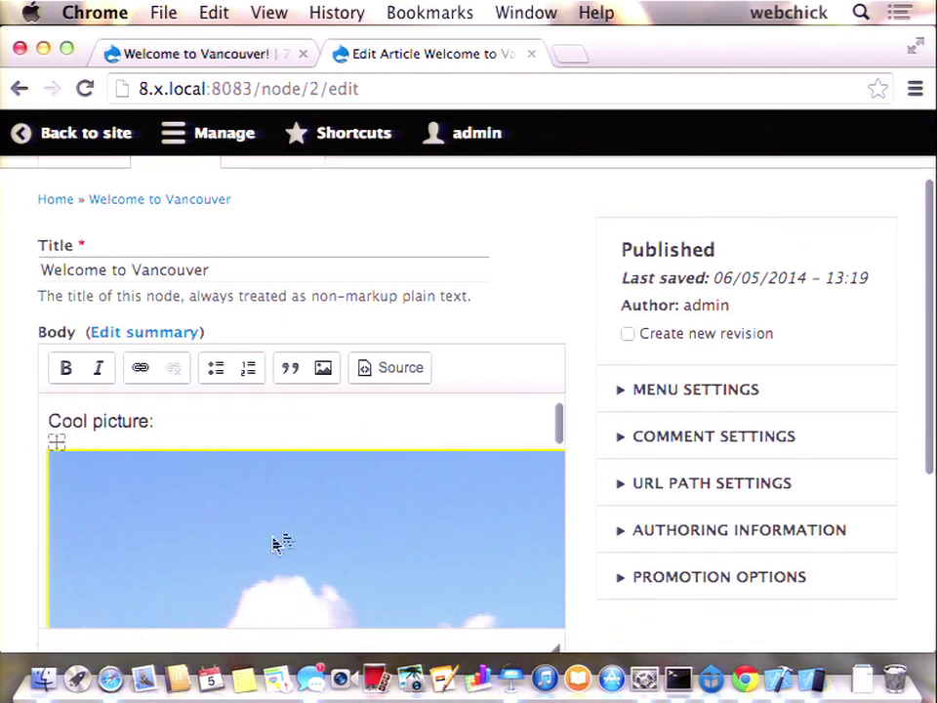
{"action": "scroll", "coordinate": [408, 587], "scroll_direction": "down", "scroll_amount": 5}
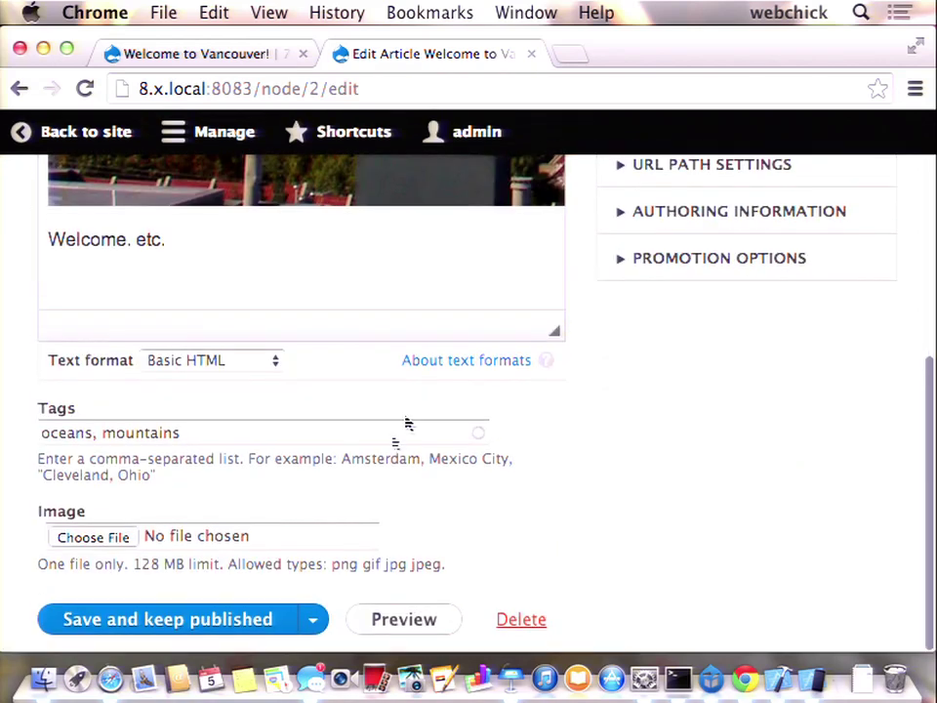
{"action": "scroll", "coordinate": [569, 419], "scroll_direction": "up", "scroll_amount": 10}
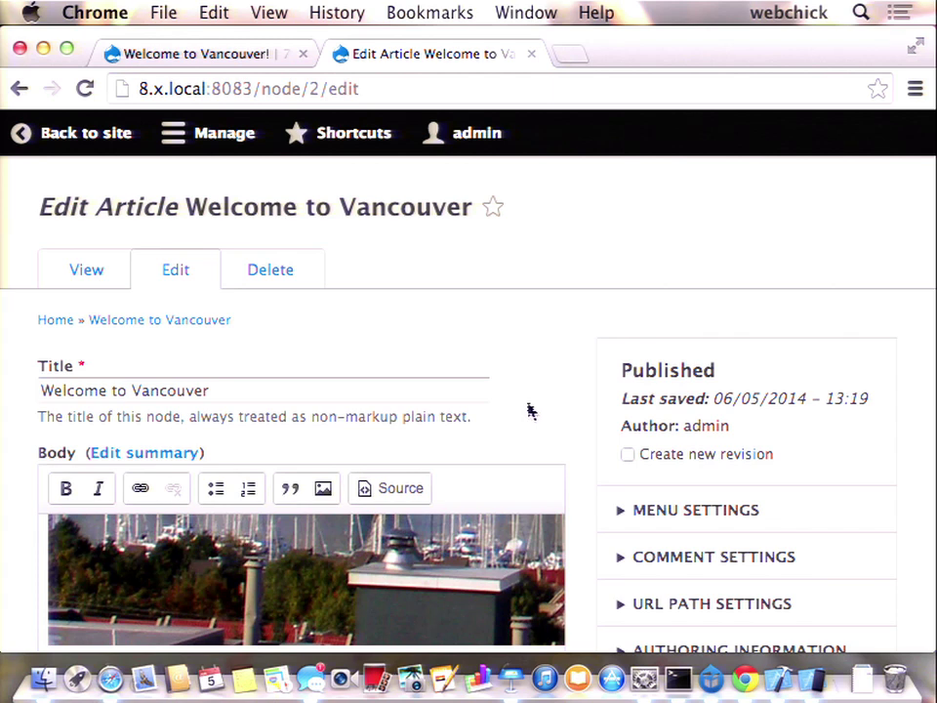
{"action": "scroll", "coordinate": [527, 410], "scroll_direction": "down", "scroll_amount": 10}
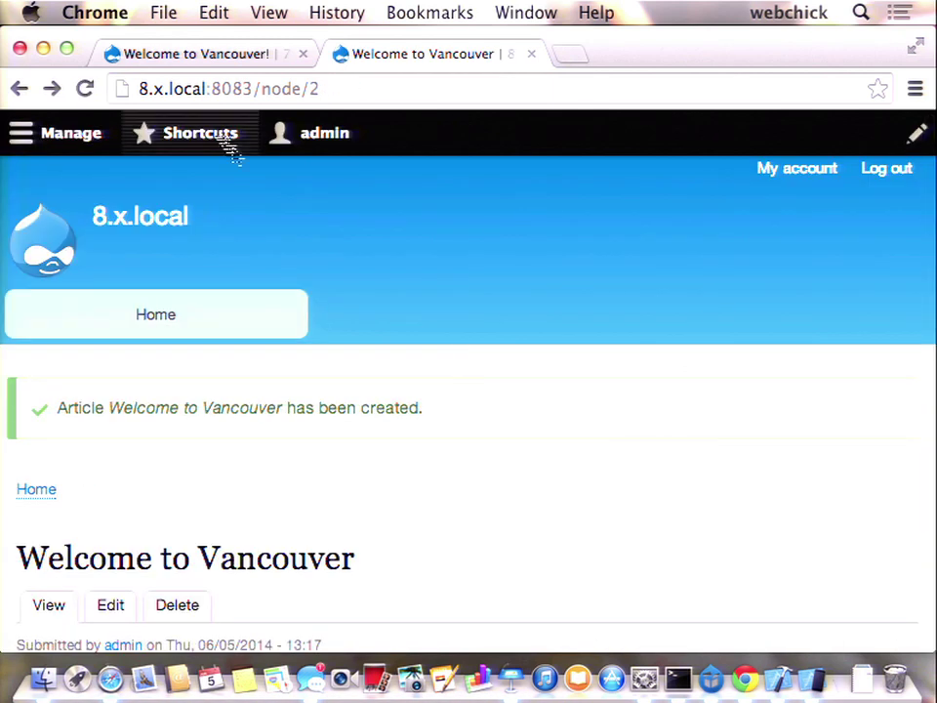
- Show the Drupal 7 'Welcome to Vancouver!' article at node/3, selecting 'Vancouver', and open its edit form
{"action": "left_click", "coordinate": [227, 56]}
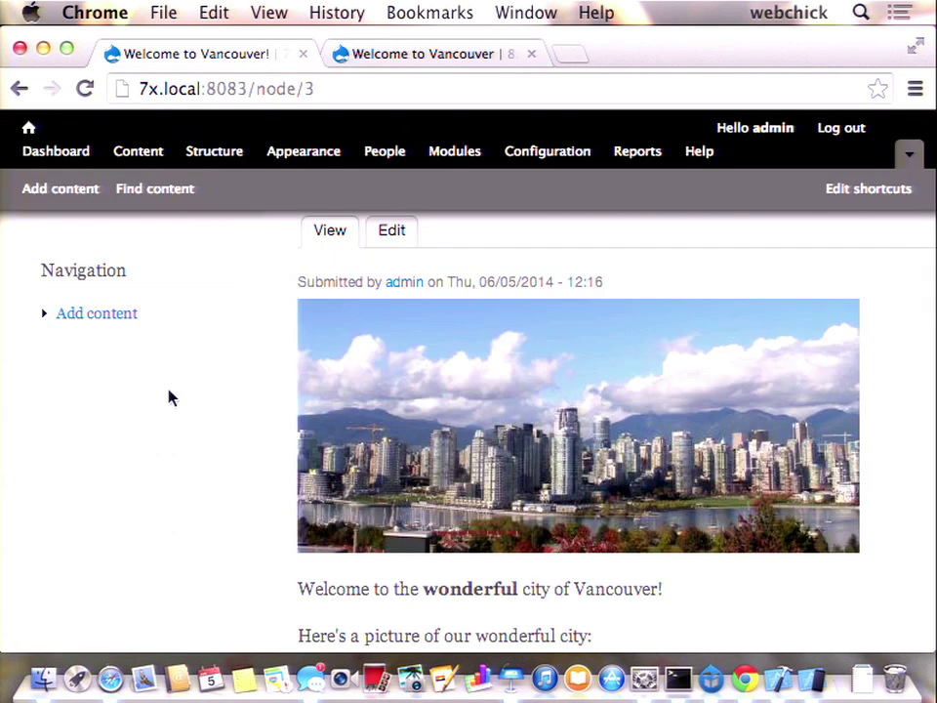
{"action": "scroll", "coordinate": [228, 457], "scroll_direction": "down", "scroll_amount": 2}
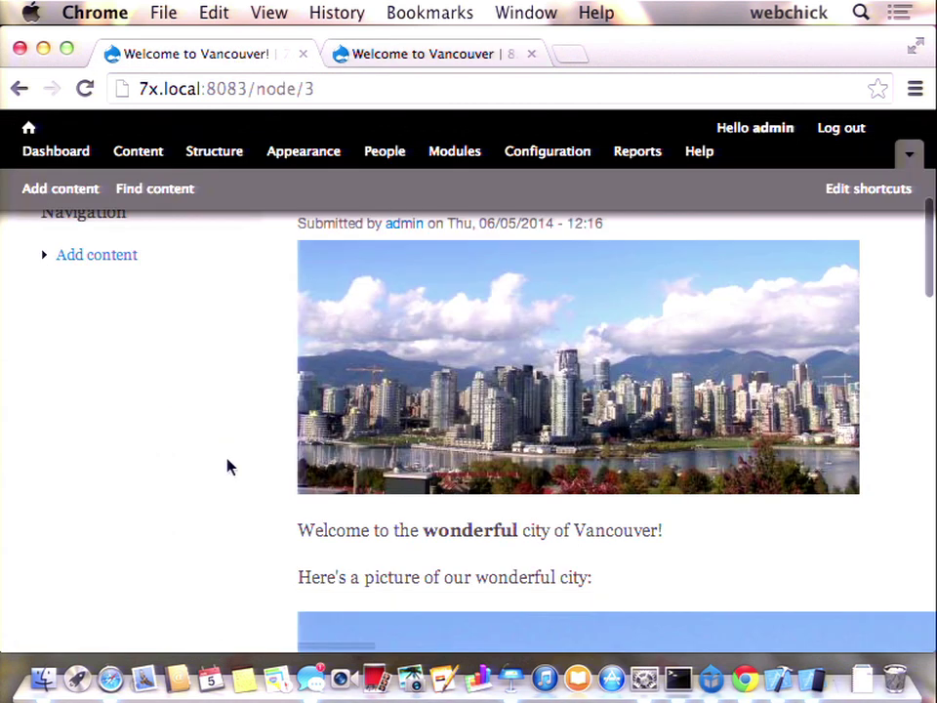
{"action": "scroll", "coordinate": [302, 506], "scroll_direction": "down", "scroll_amount": 5}
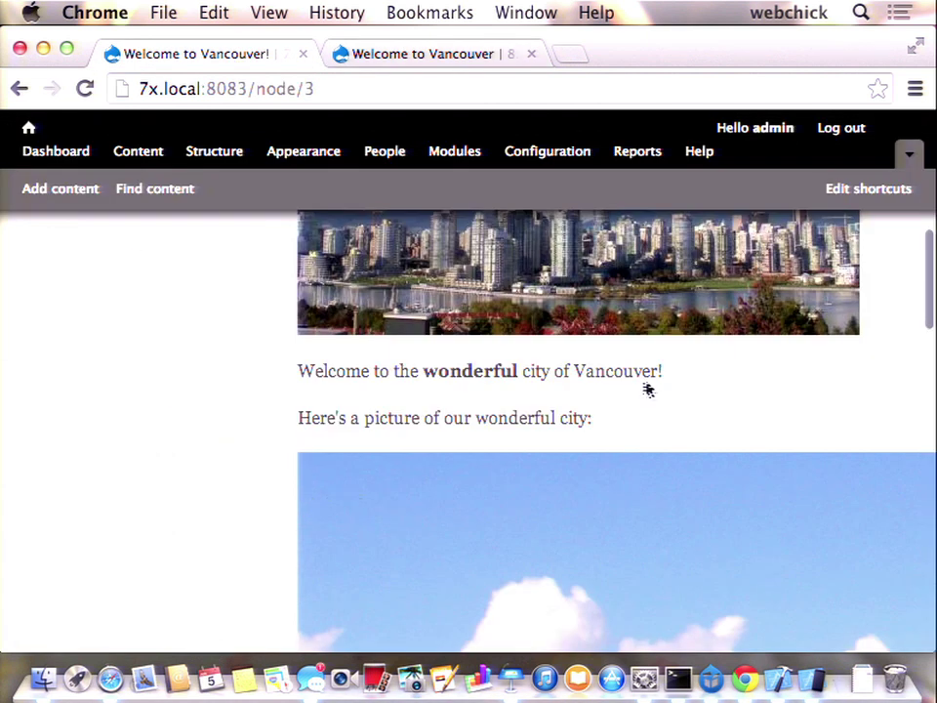
{"action": "left_click_drag", "start_coordinate": [665, 373], "coordinate": [633, 376]}
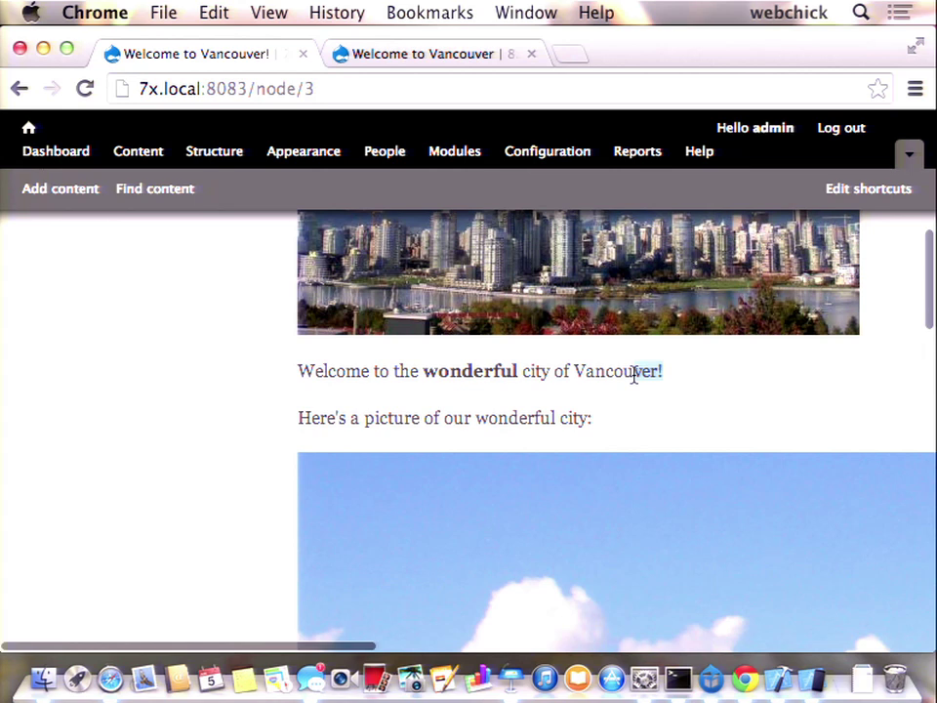
{"action": "left_click", "coordinate": [632, 376]}
{"action": "double_click", "coordinate": [633, 376]}
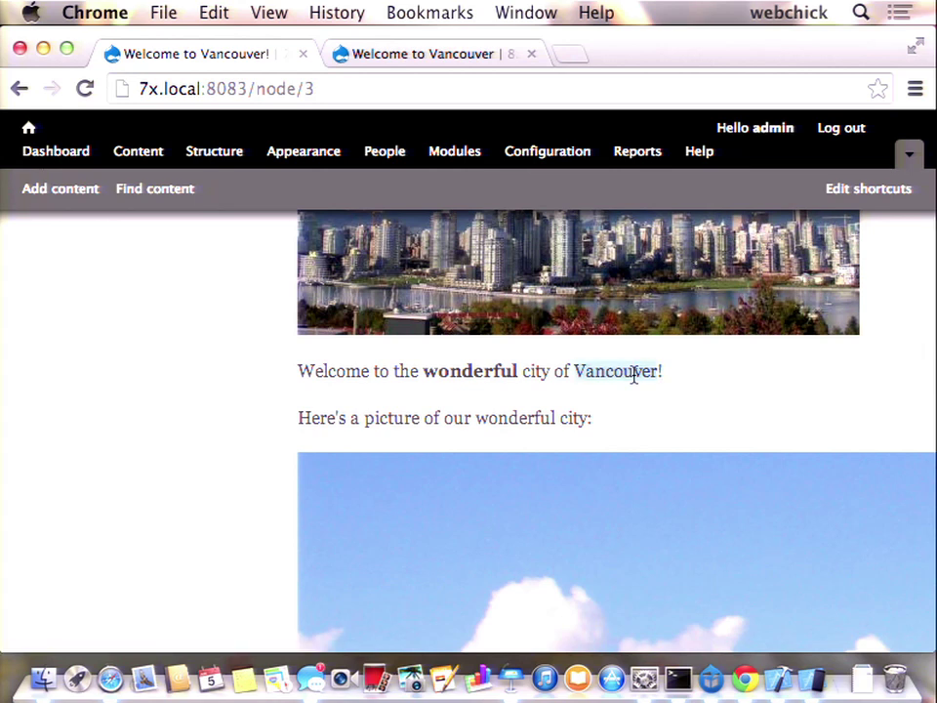
{"action": "scroll", "coordinate": [633, 383], "scroll_direction": "up", "scroll_amount": 10}
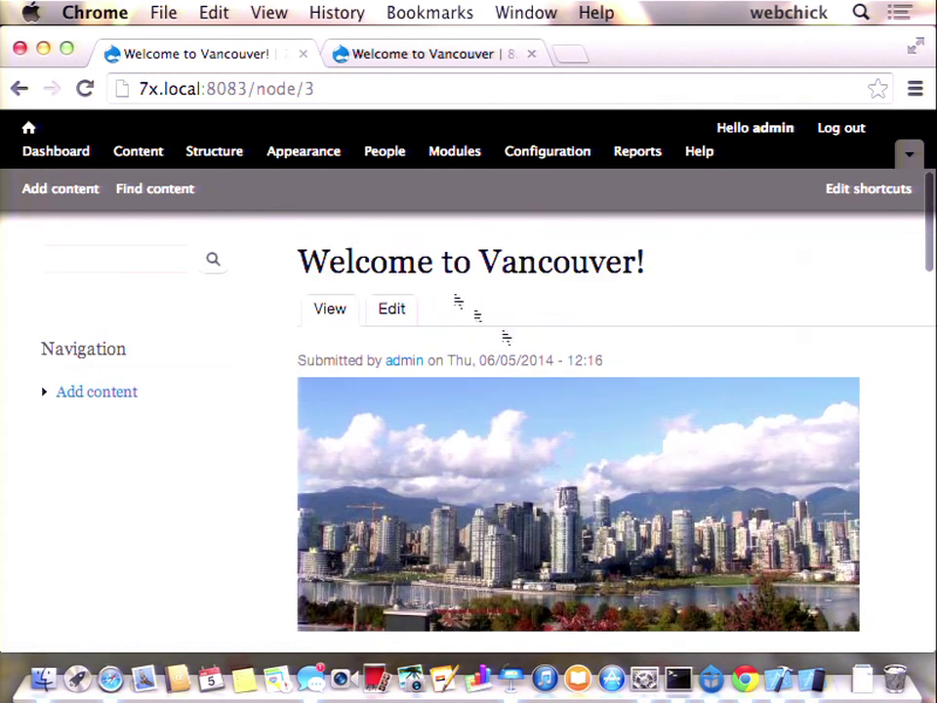
{"action": "left_click", "coordinate": [396, 312]}
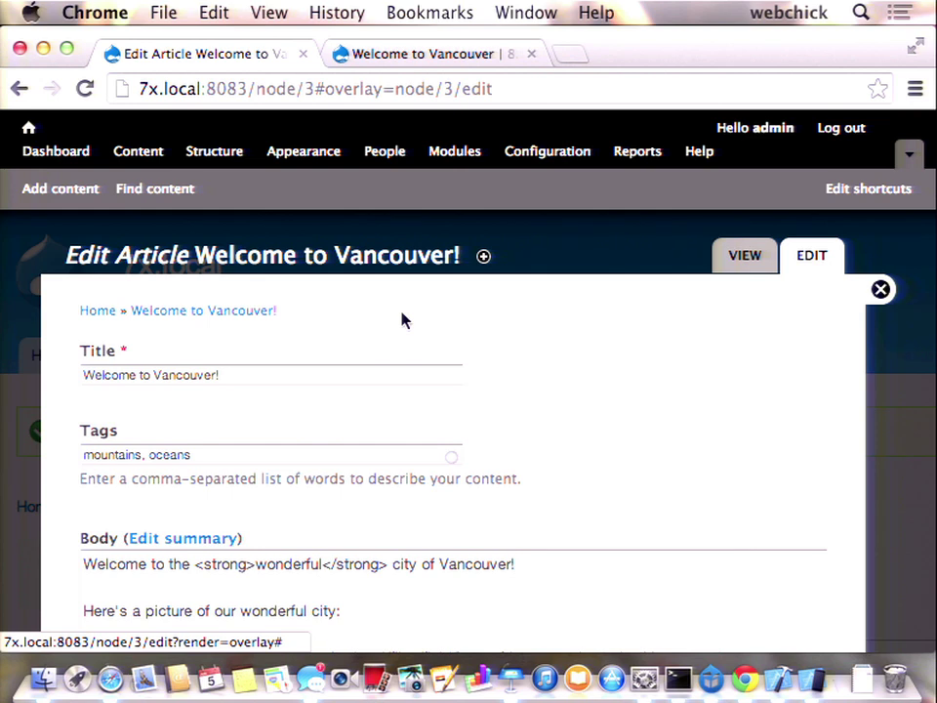
- Add a second exclamation mark after 'Vancouver!' in the body's first line
{"action": "scroll", "coordinate": [403, 320], "scroll_direction": "down", "scroll_amount": 4}
{"action": "scroll", "coordinate": [289, 413], "scroll_direction": "down", "scroll_amount": 5}
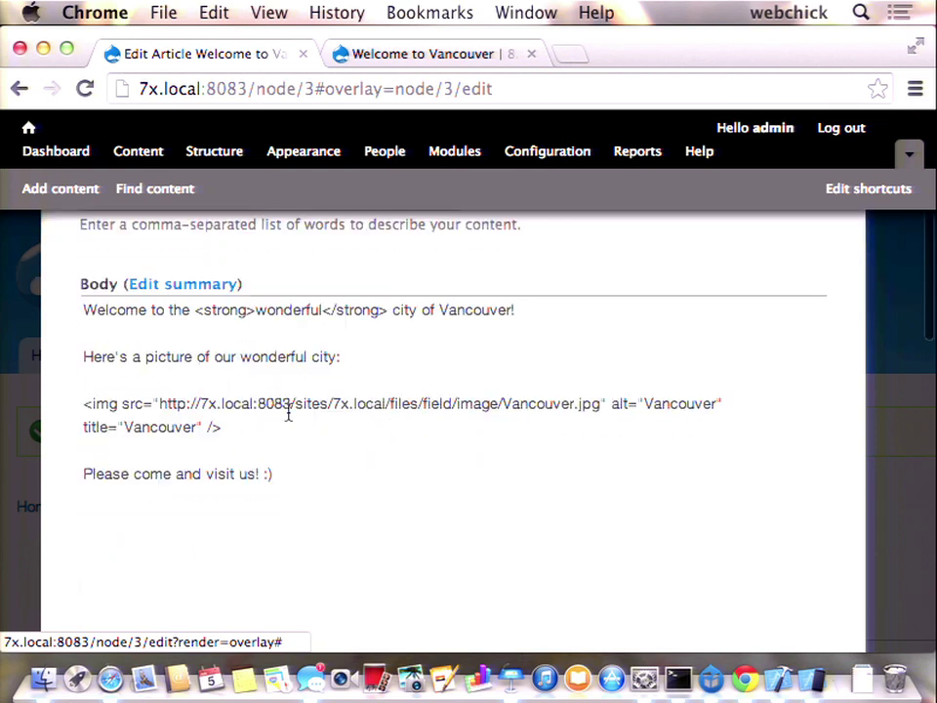
{"action": "scroll", "coordinate": [288, 412], "scroll_direction": "up", "scroll_amount": 3}
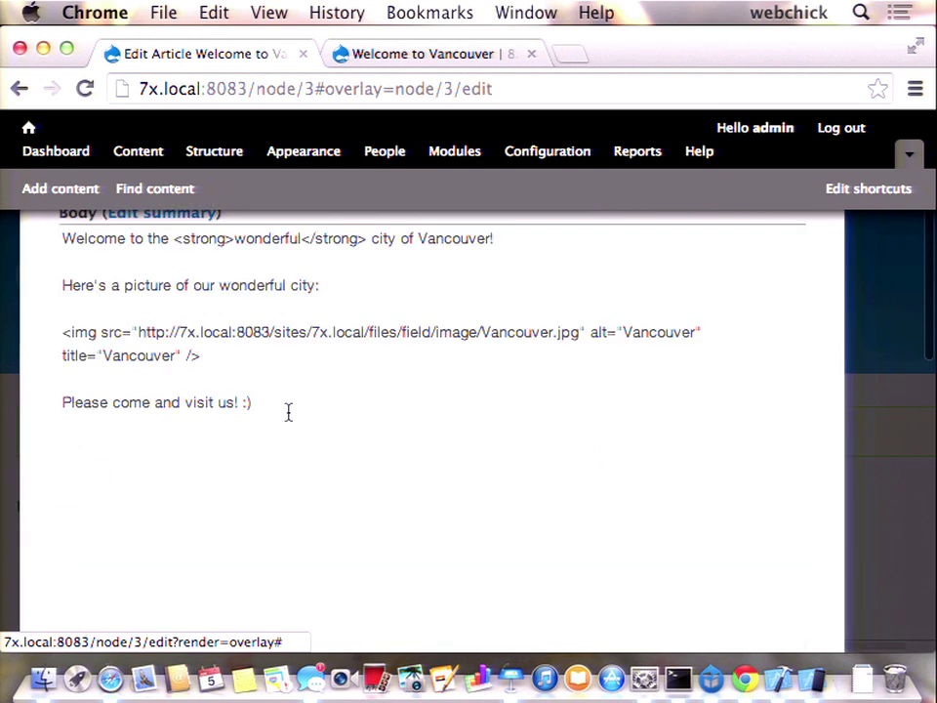
{"action": "left_click", "coordinate": [503, 238]}
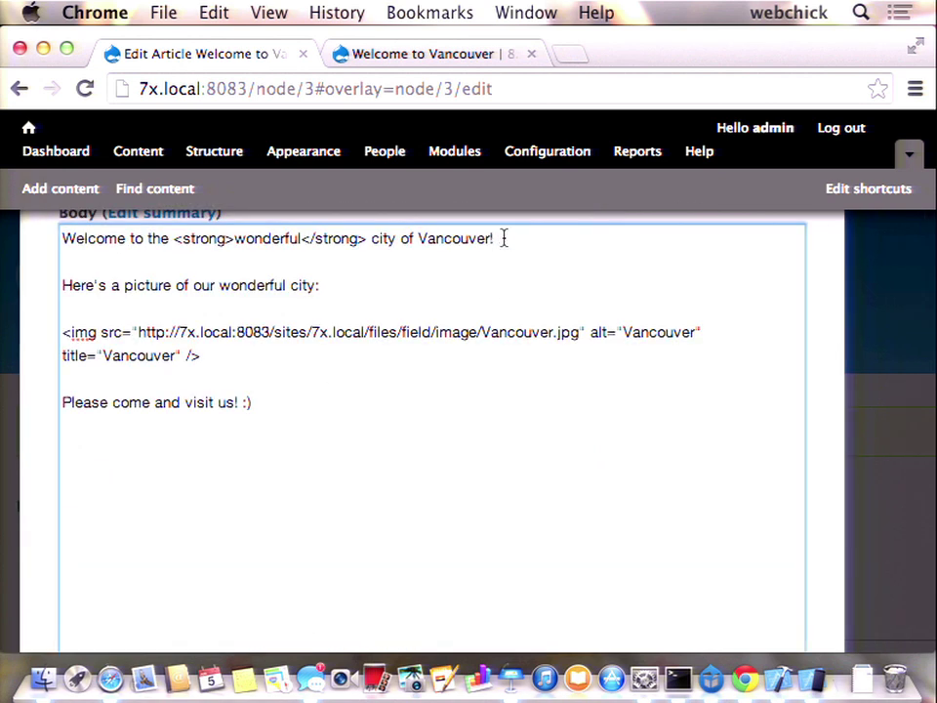
{"action": "type", "text": "!"}
{"action": "scroll", "coordinate": [387, 414], "scroll_direction": "down", "scroll_amount": 2}
{"action": "scroll", "coordinate": [388, 418], "scroll_direction": "down", "scroll_amount": 15}
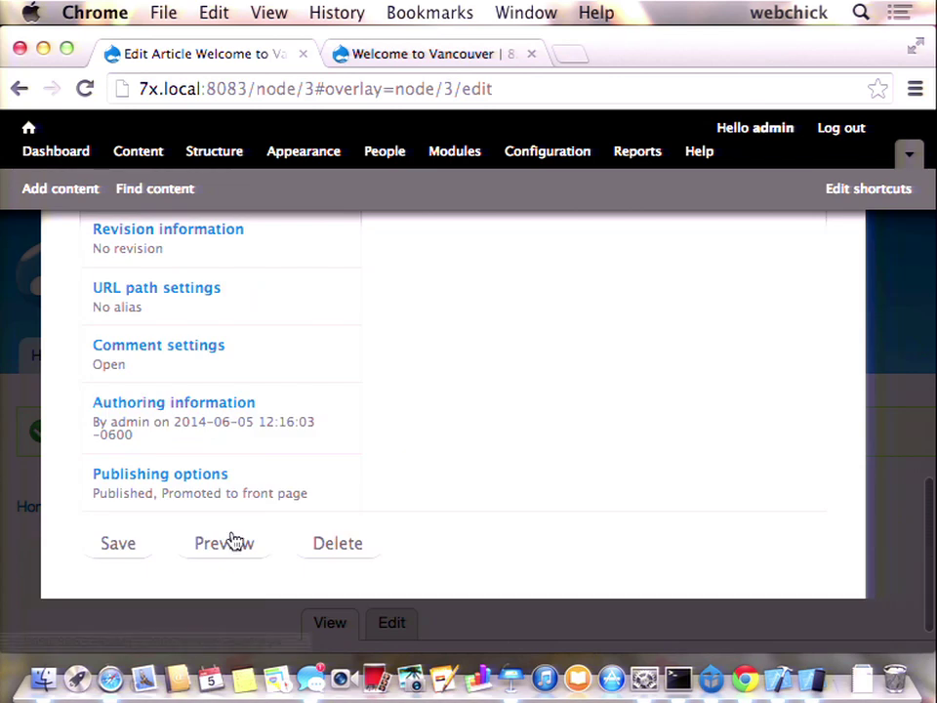
- Give the body's img tag a width="600" attribute after its title
{"action": "left_click", "coordinate": [236, 543]}
{"action": "scroll", "coordinate": [242, 543], "scroll_direction": "up", "scroll_amount": 15}
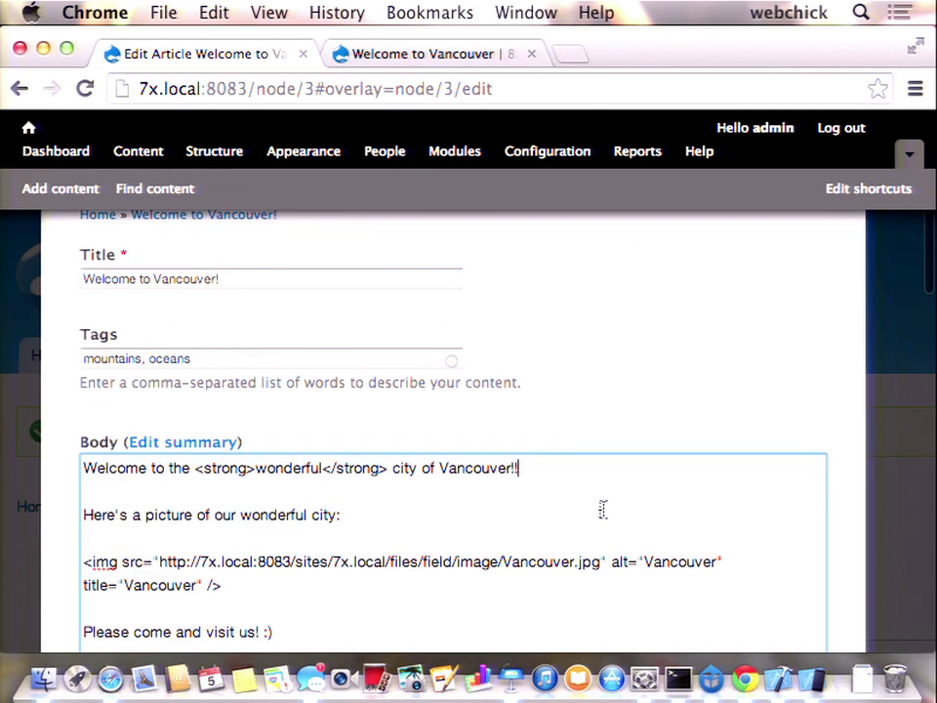
{"action": "left_click", "coordinate": [203, 584]}
{"action": "type", "text": "width=\"6--"}
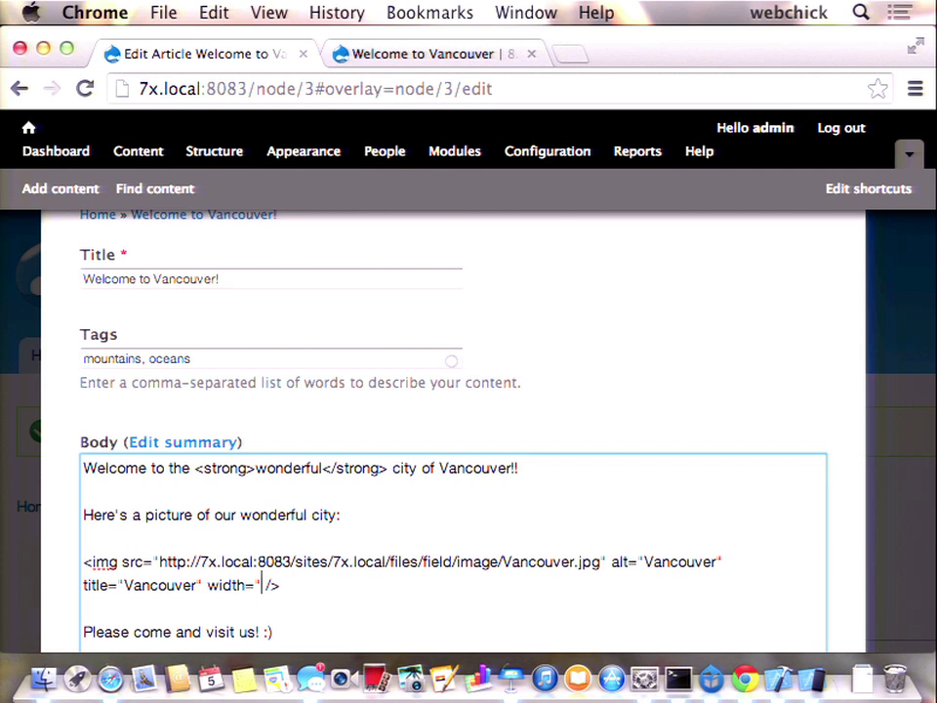
{"action": "type", "text": "0\""}
{"action": "scroll", "coordinate": [211, 597], "scroll_direction": "down", "scroll_amount": 5}
{"action": "scroll", "coordinate": [211, 597], "scroll_direction": "down", "scroll_amount": 15}
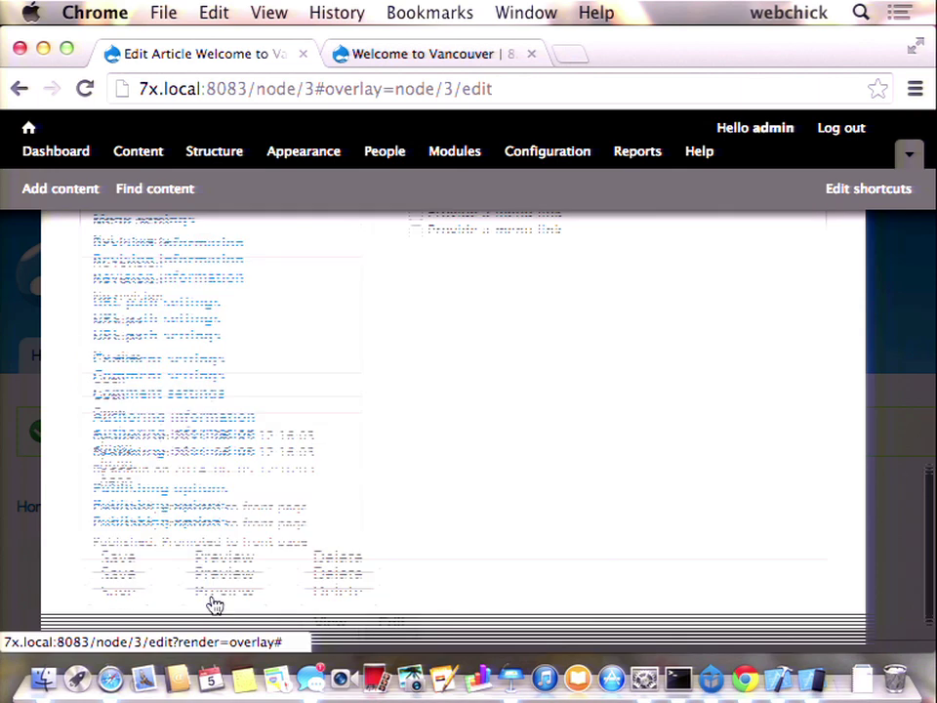
- Review the trimmed and full previews of the edited article, then save it
{"action": "left_click", "coordinate": [240, 549]}
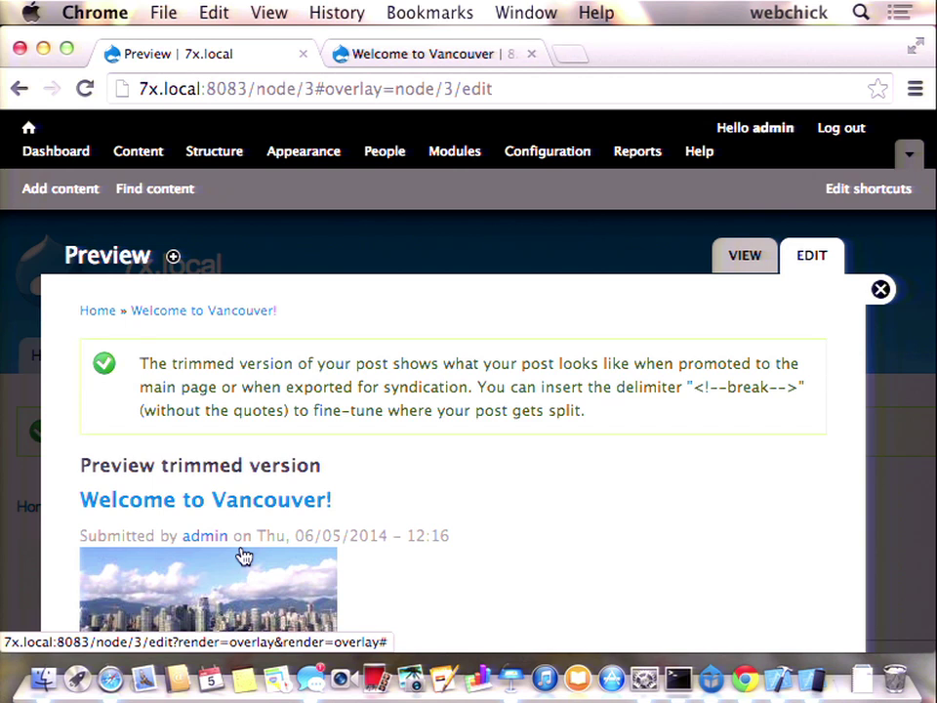
{"action": "scroll", "coordinate": [244, 556], "scroll_direction": "down", "scroll_amount": 10}
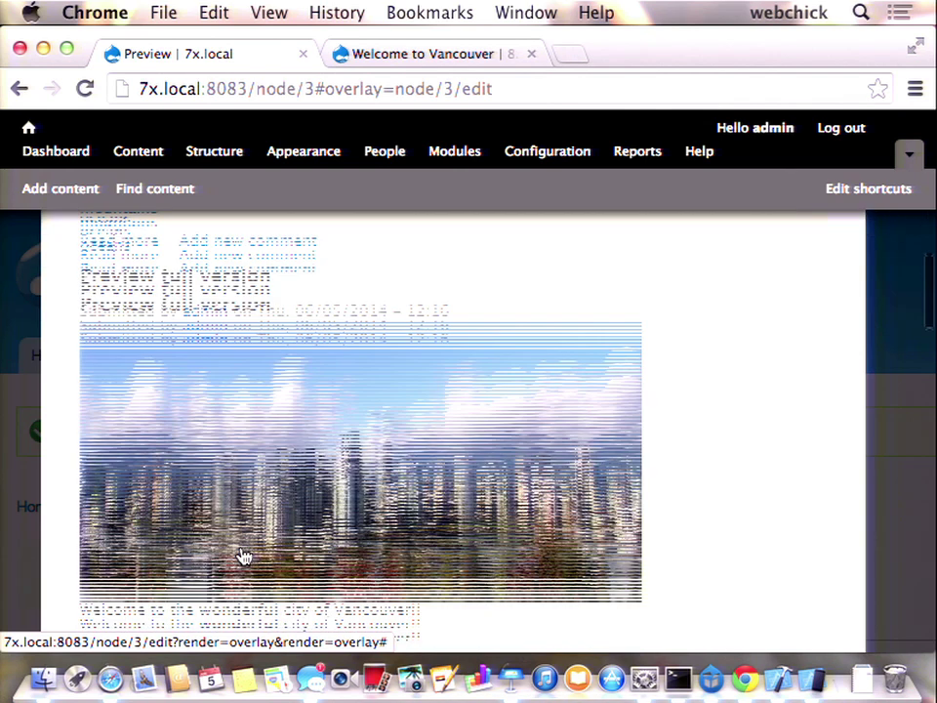
{"action": "scroll", "coordinate": [244, 556], "scroll_direction": "down", "scroll_amount": 5}
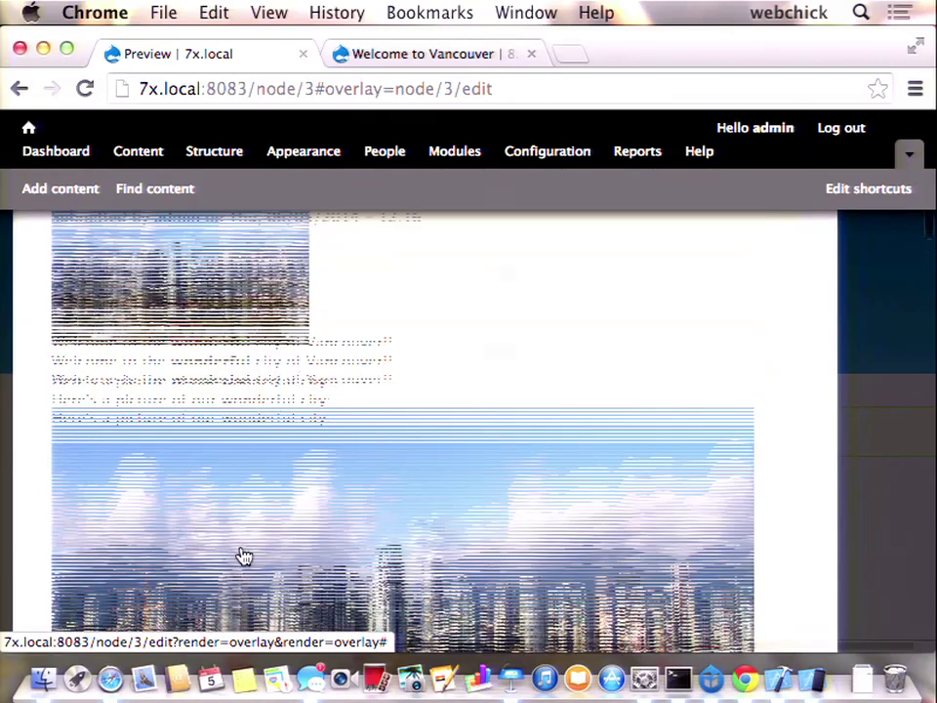
{"action": "scroll", "coordinate": [245, 556], "scroll_direction": "up", "scroll_amount": 5}
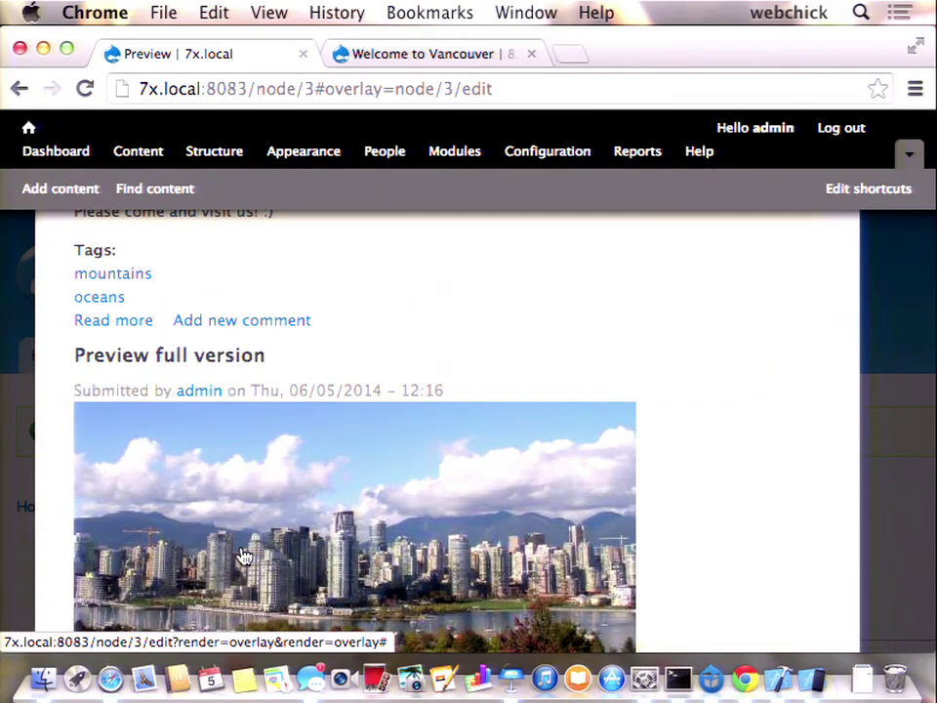
{"action": "scroll", "coordinate": [244, 556], "scroll_direction": "down", "scroll_amount": 20}
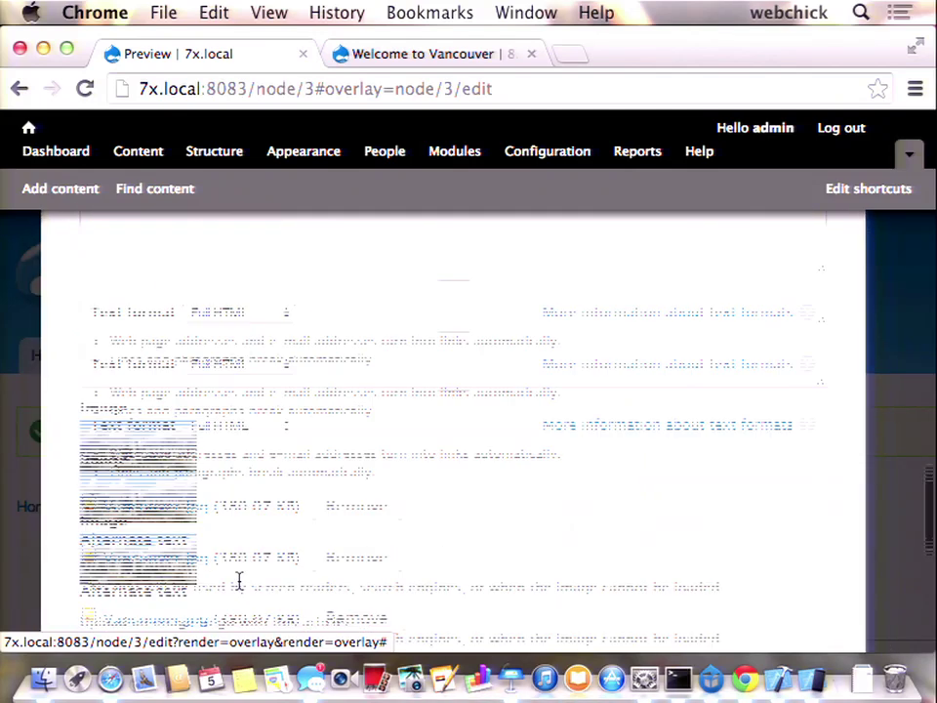
{"action": "left_click", "coordinate": [137, 555]}
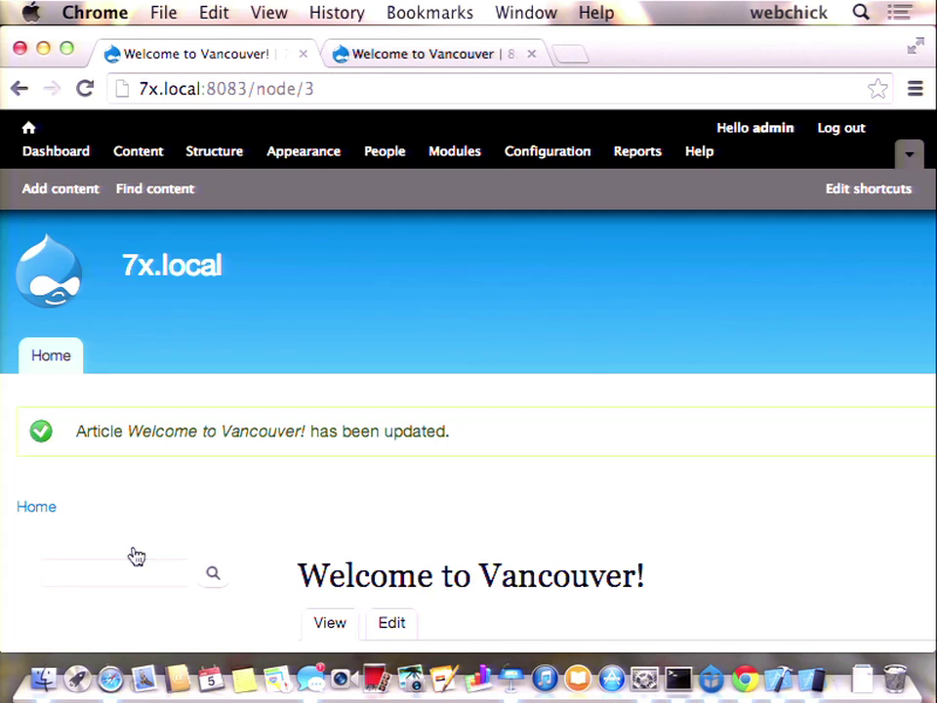
- Look over the updated Drupal 7 article, then switch to the Drupal 8 Vancouver article
{"action": "scroll", "coordinate": [137, 556], "scroll_direction": "down", "scroll_amount": 10}
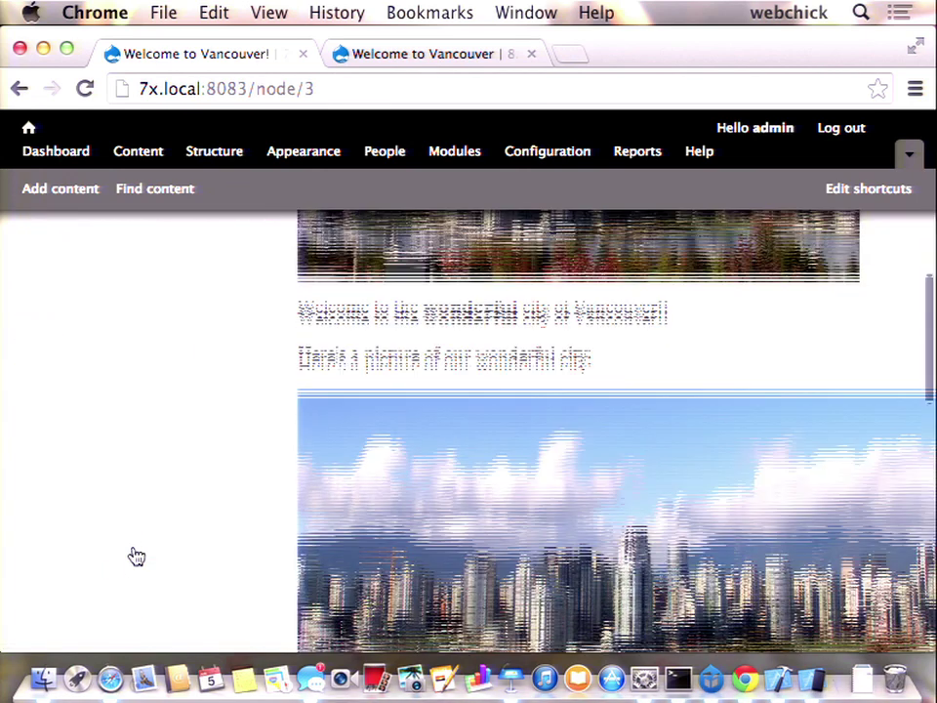
{"action": "scroll", "coordinate": [137, 556], "scroll_direction": "down", "scroll_amount": 3}
{"action": "scroll", "coordinate": [133, 556], "scroll_direction": "up", "scroll_amount": 3}
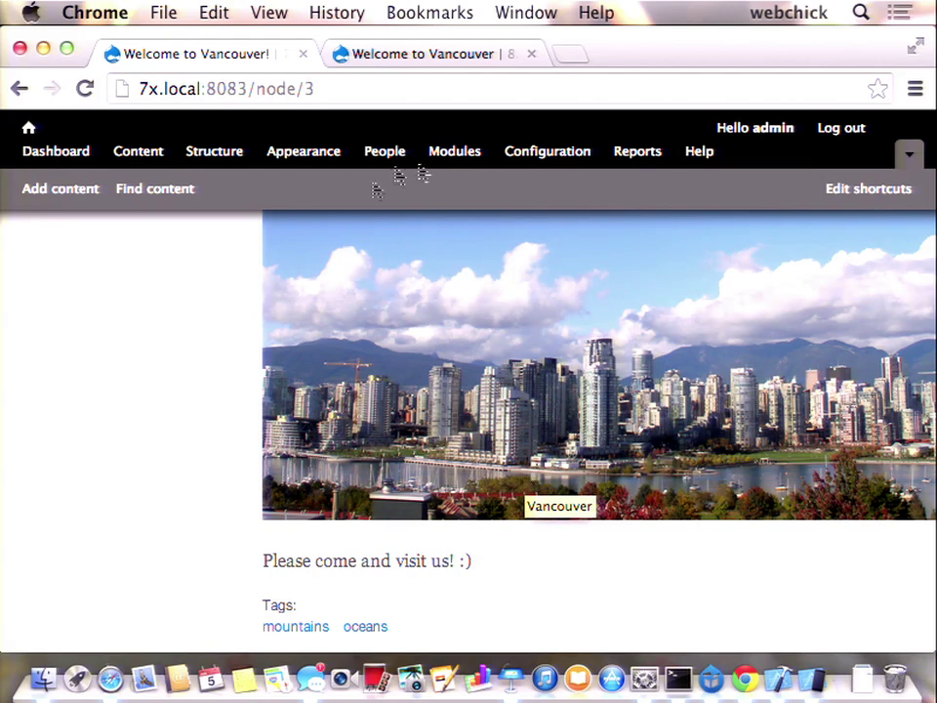
{"action": "left_click", "coordinate": [473, 49]}
- Reload the Drupal 8 article to clear its status message and select the misspelled 'someyhinh'
{"action": "scroll", "coordinate": [295, 326], "scroll_direction": "down", "scroll_amount": 1}
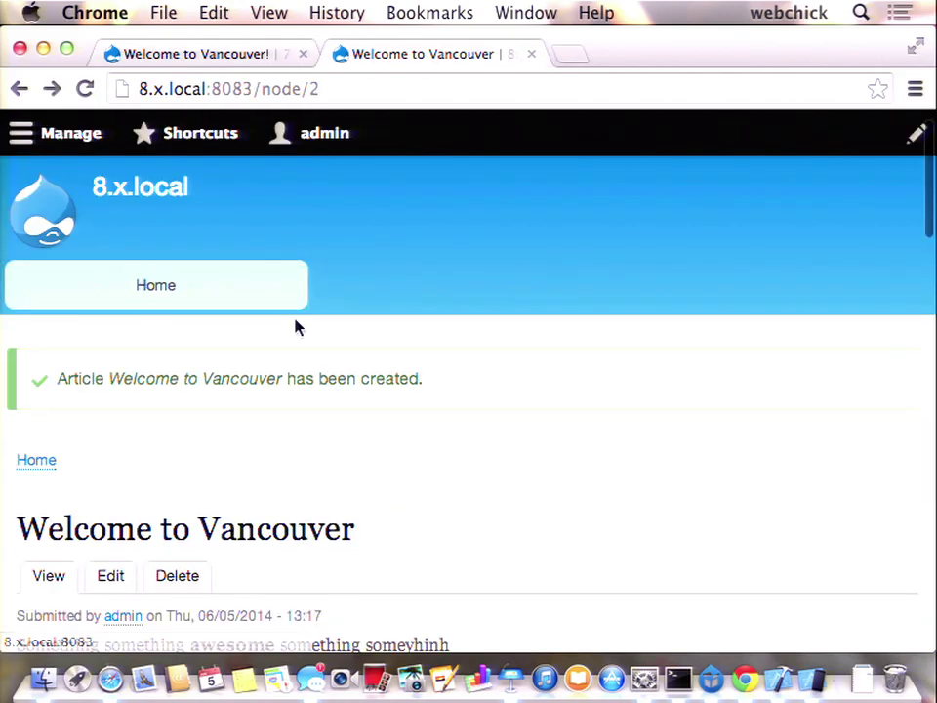
{"action": "key", "text": "super+r"}
{"action": "scroll", "coordinate": [332, 383], "scroll_direction": "down", "scroll_amount": 5}
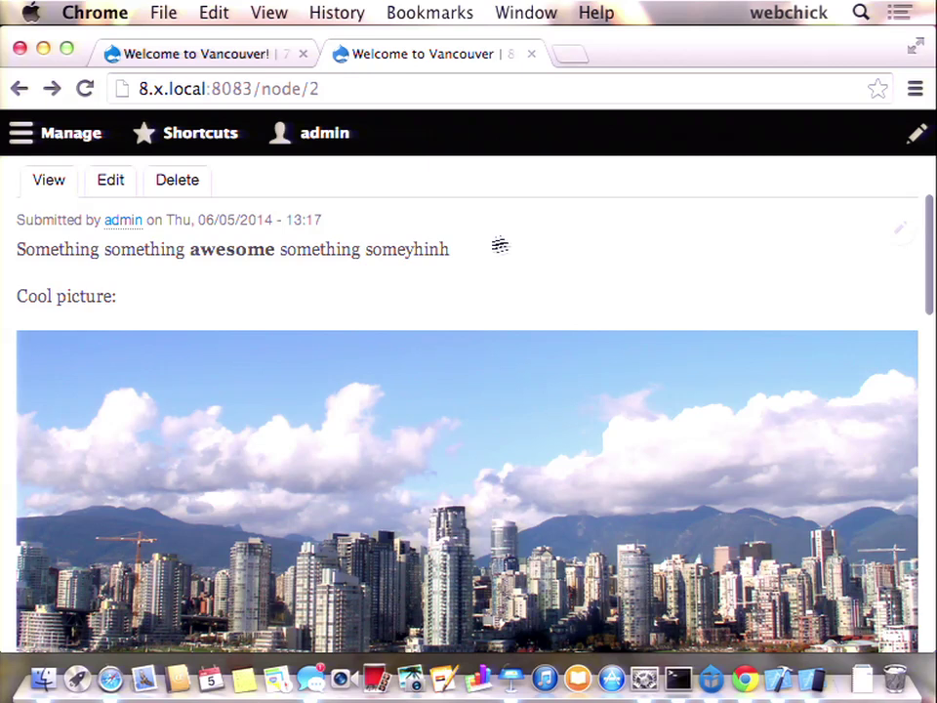
{"action": "double_click", "coordinate": [408, 249]}
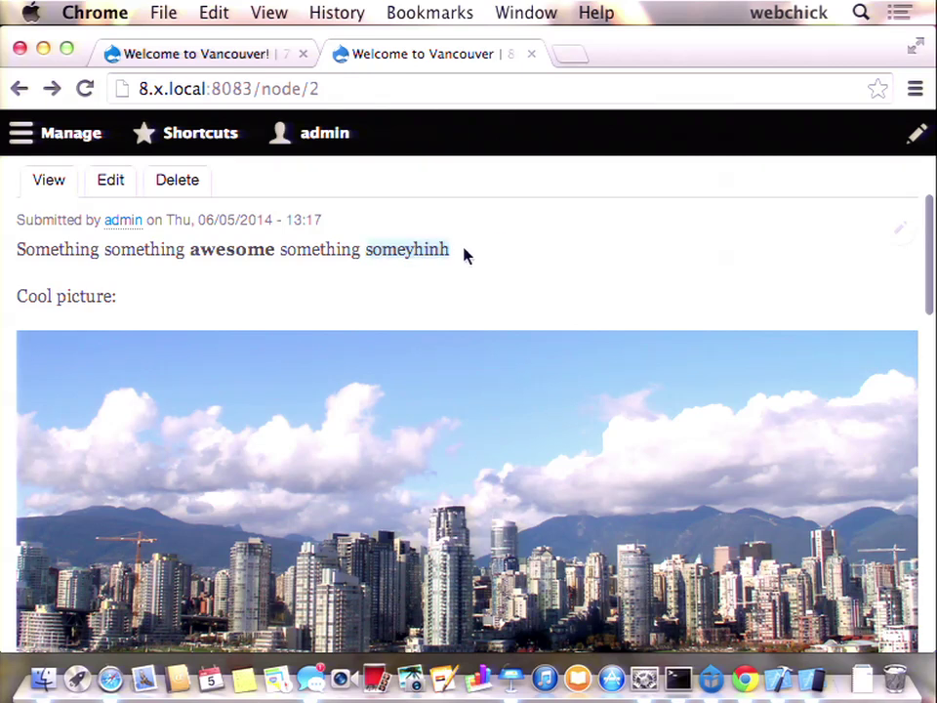
- Enter in-place editing and lengthen the title by typing 'oooo' into 'Vancouver'
{"action": "left_click", "coordinate": [902, 229]}
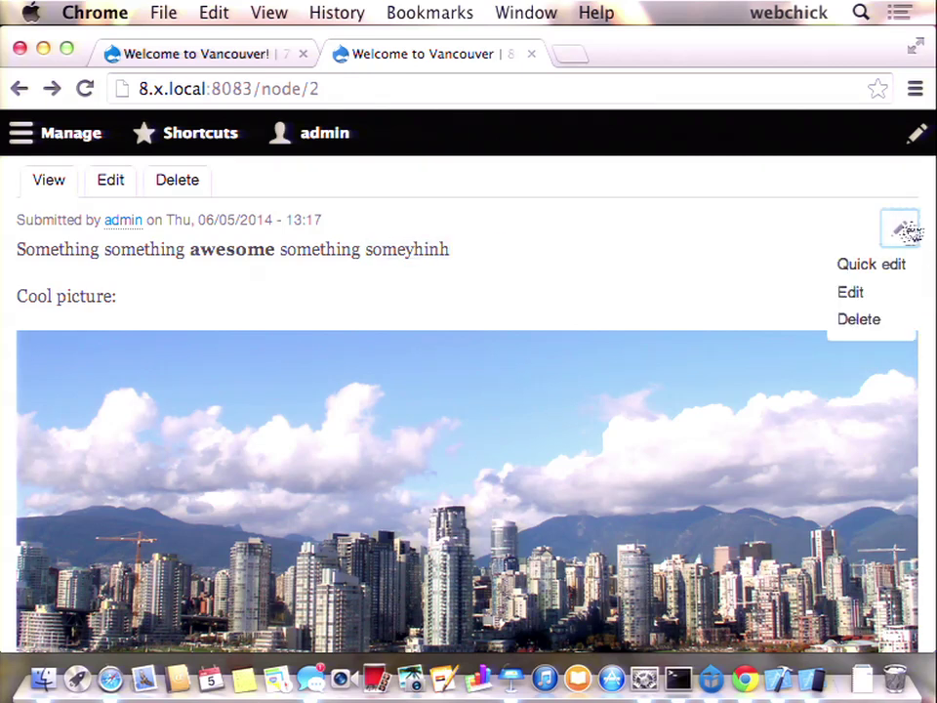
{"action": "left_click", "coordinate": [881, 265]}
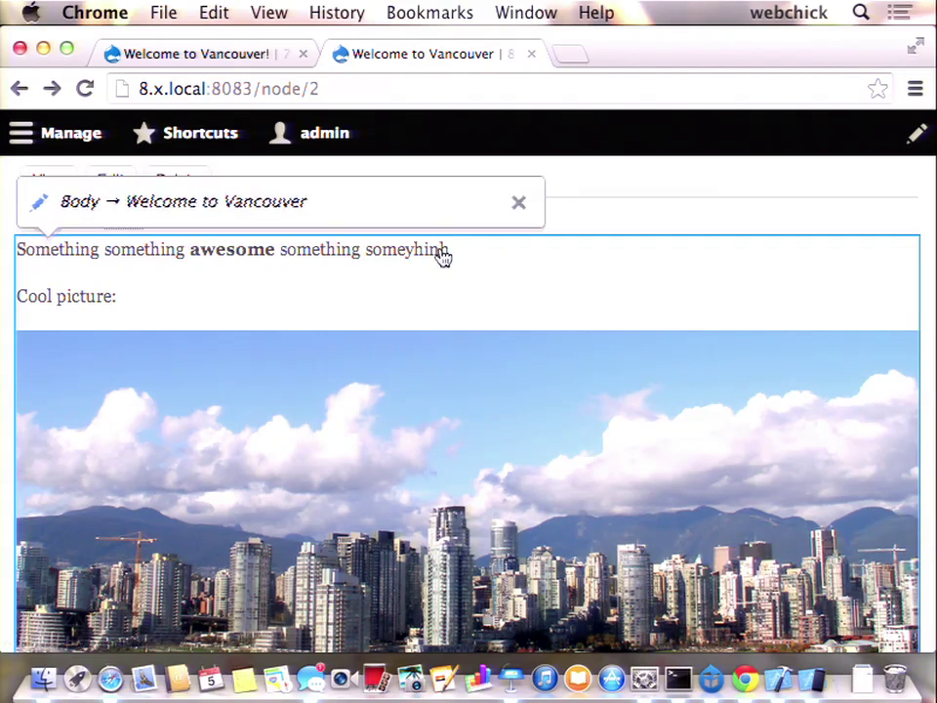
{"action": "left_click", "coordinate": [439, 252]}
{"action": "left_click", "coordinate": [456, 290]}
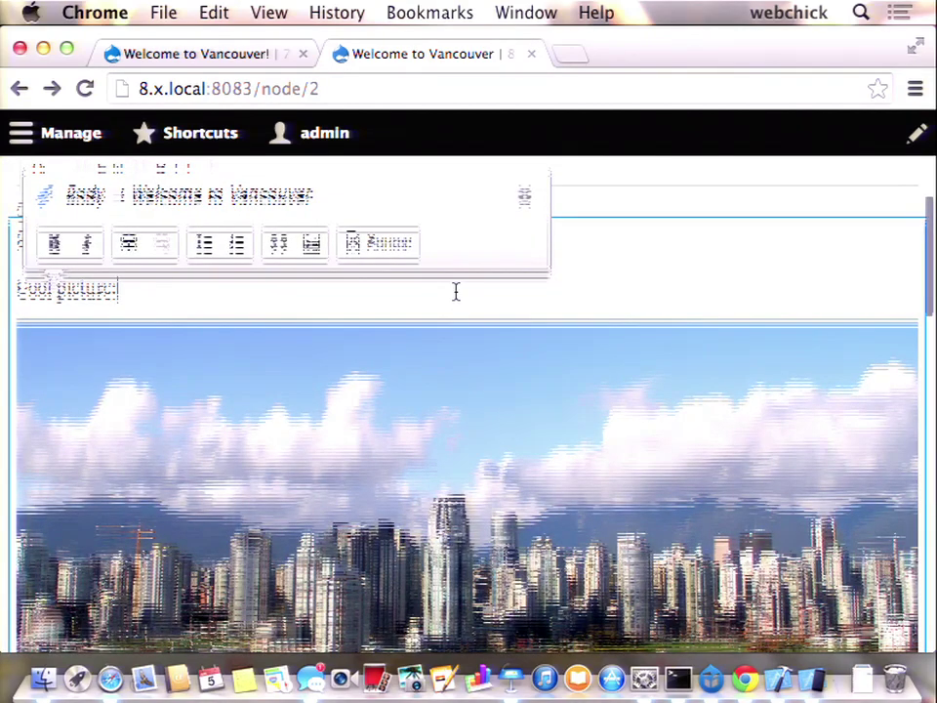
{"action": "scroll", "coordinate": [455, 293], "scroll_direction": "up", "scroll_amount": 3}
{"action": "left_click", "coordinate": [318, 258]}
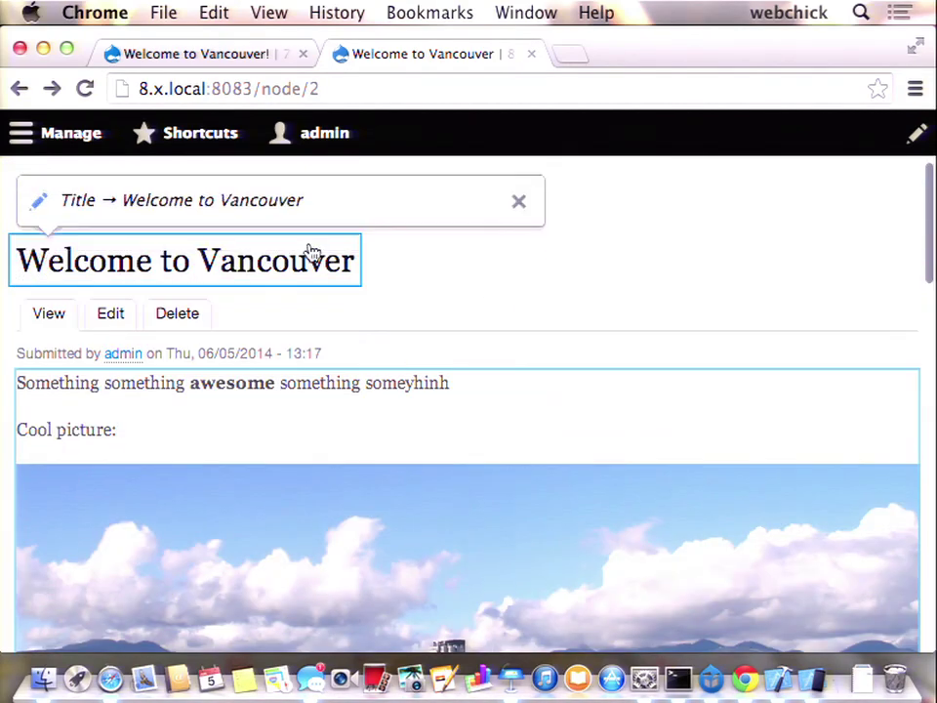
{"action": "type", "text": "ooooo"}
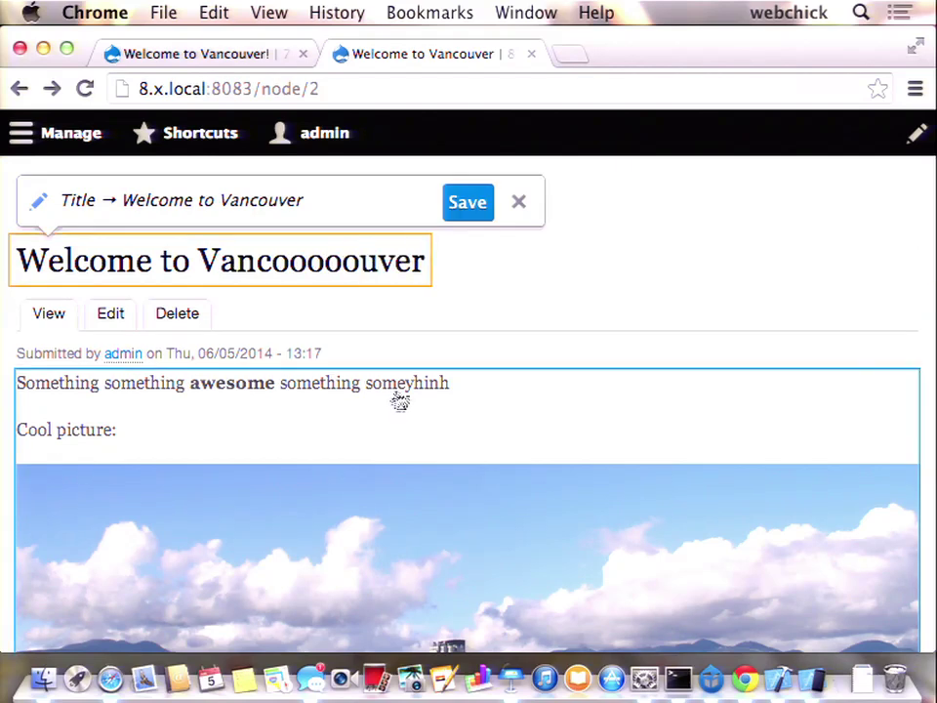
- Correct the body line to 'Something something awesome something something. :)' and scroll to Tags
{"action": "left_click", "coordinate": [439, 385]}
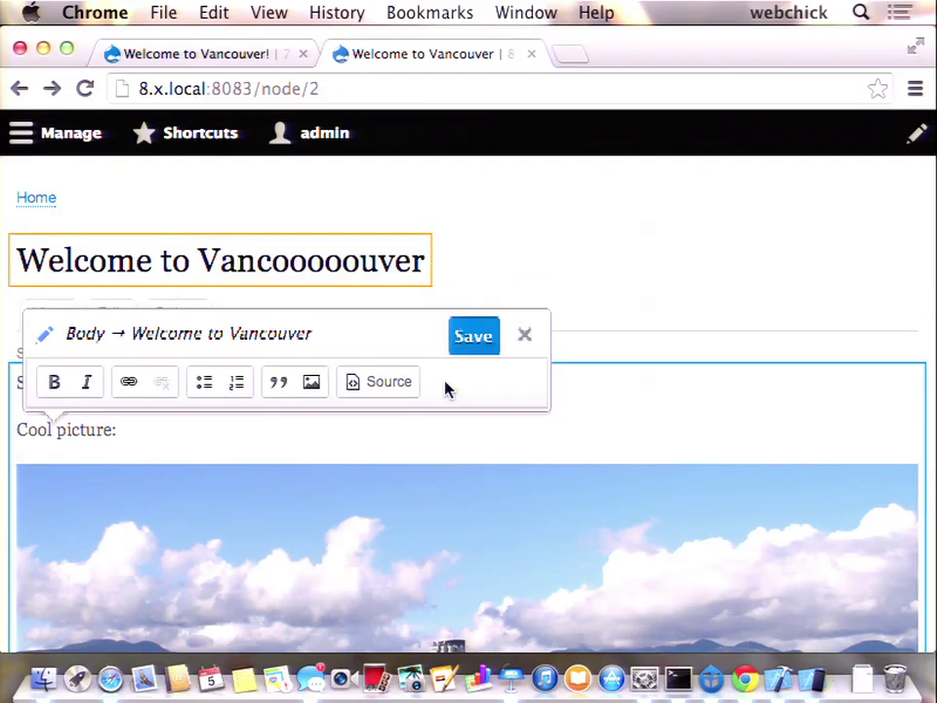
{"action": "scroll", "coordinate": [441, 436], "scroll_direction": "down", "scroll_amount": 2}
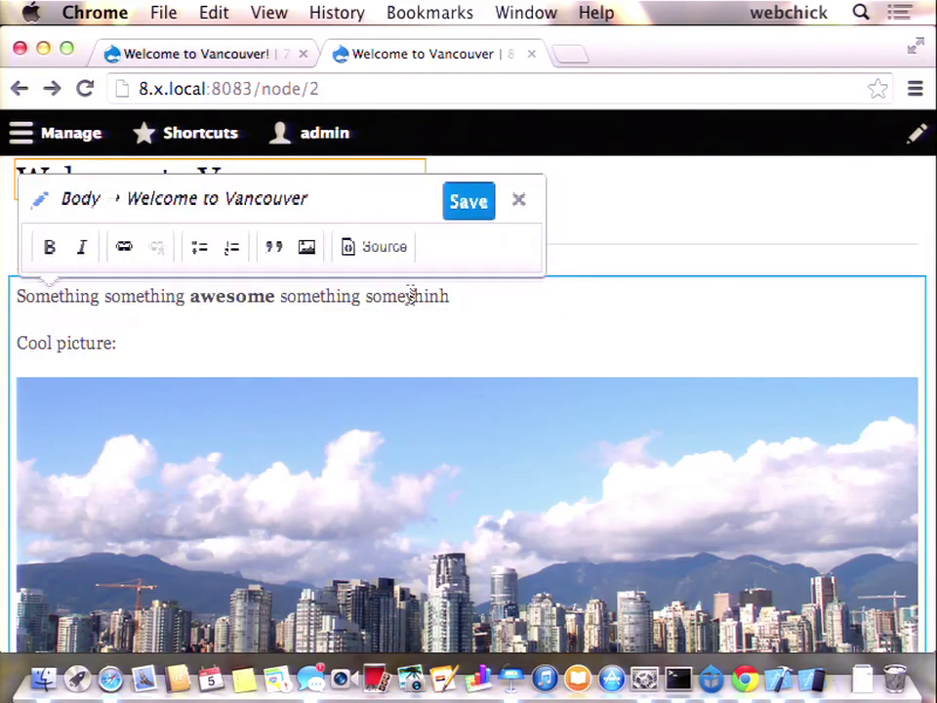
{"action": "left_click", "coordinate": [409, 296], "text": "shift"}
{"action": "key", "text": "BackSpace"}
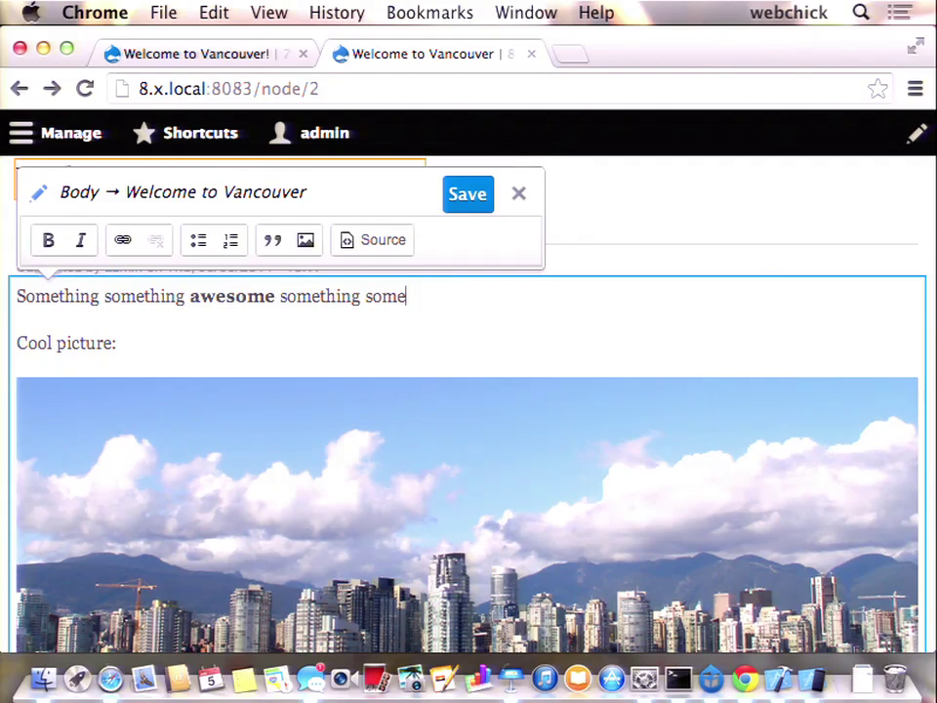
{"action": "type", "text": "thing"}
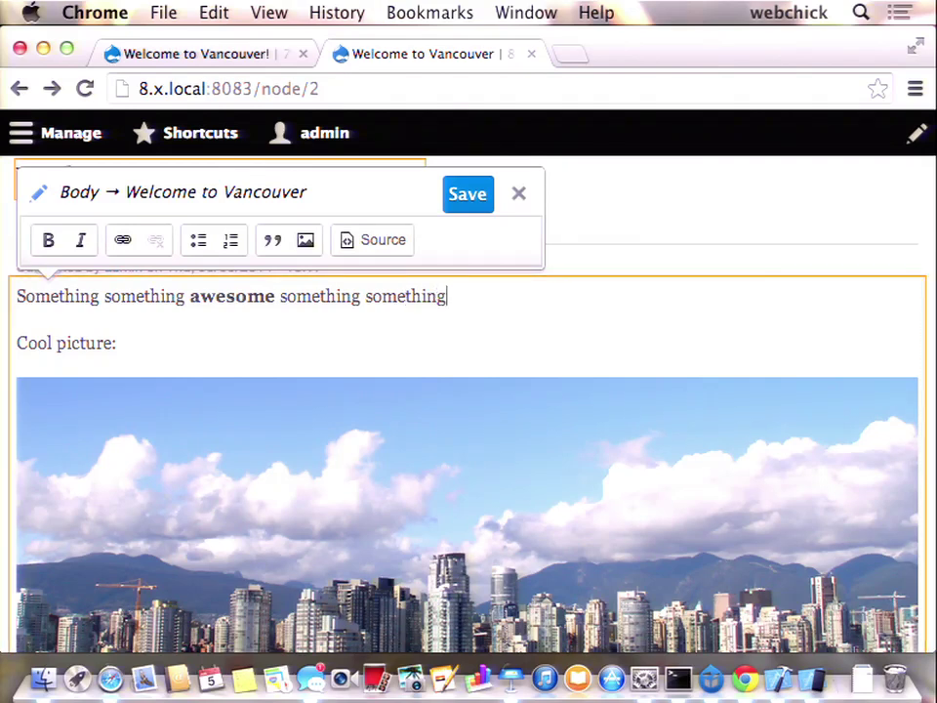
{"action": "type", "text": ". :)"}
{"action": "scroll", "coordinate": [323, 402], "scroll_direction": "down", "scroll_amount": 5}
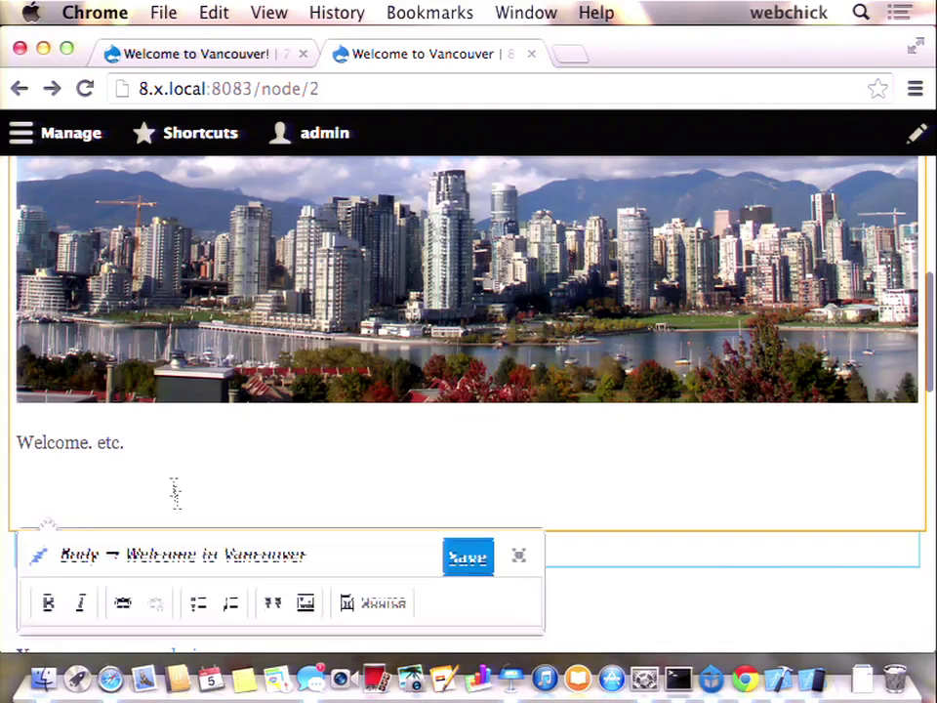
{"action": "scroll", "coordinate": [180, 501], "scroll_direction": "down", "scroll_amount": 1}
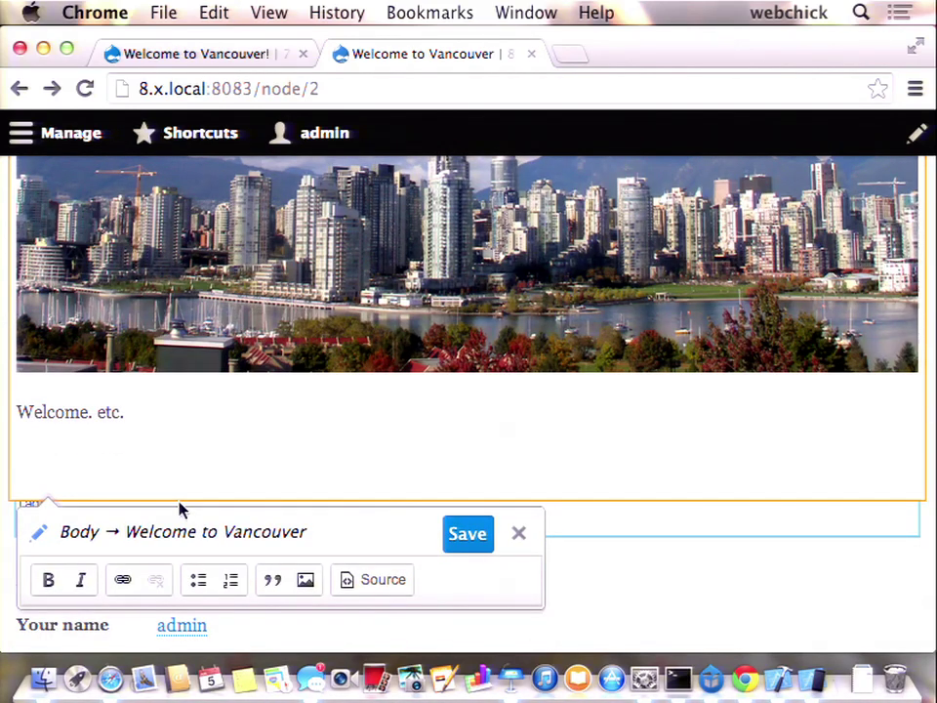
{"action": "scroll", "coordinate": [180, 508], "scroll_direction": "up", "scroll_amount": 10}
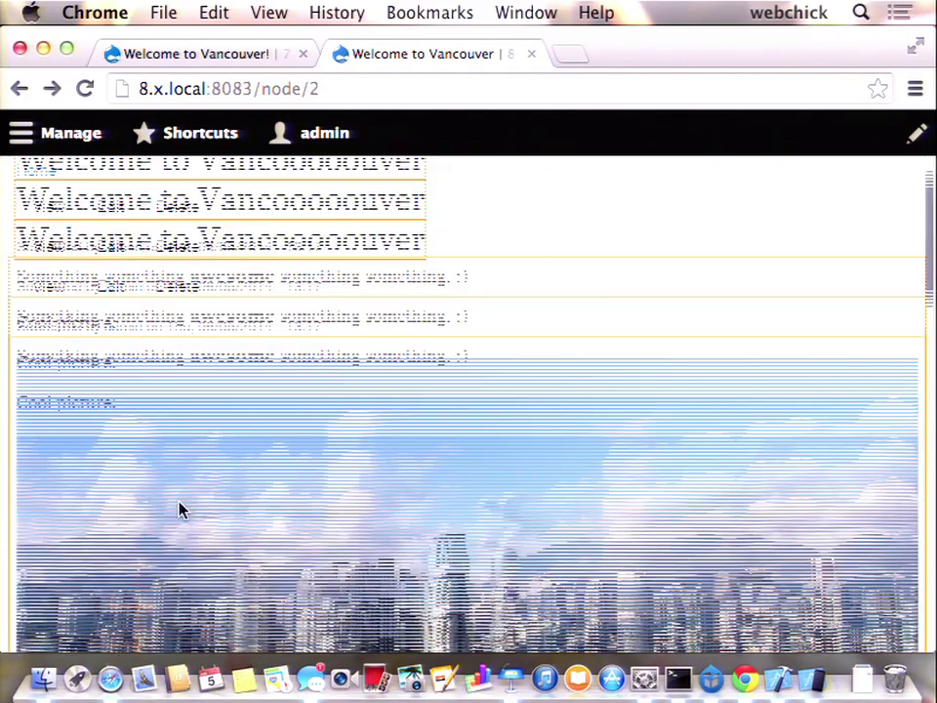
{"action": "scroll", "coordinate": [195, 502], "scroll_direction": "down", "scroll_amount": 5}
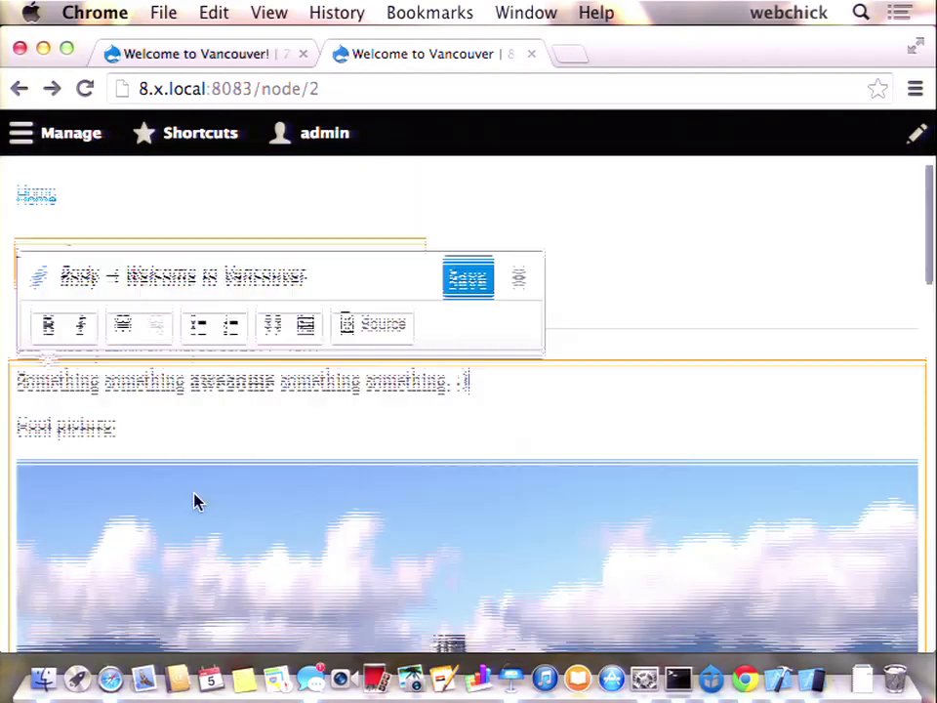
{"action": "scroll", "coordinate": [195, 502], "scroll_direction": "down", "scroll_amount": 8}
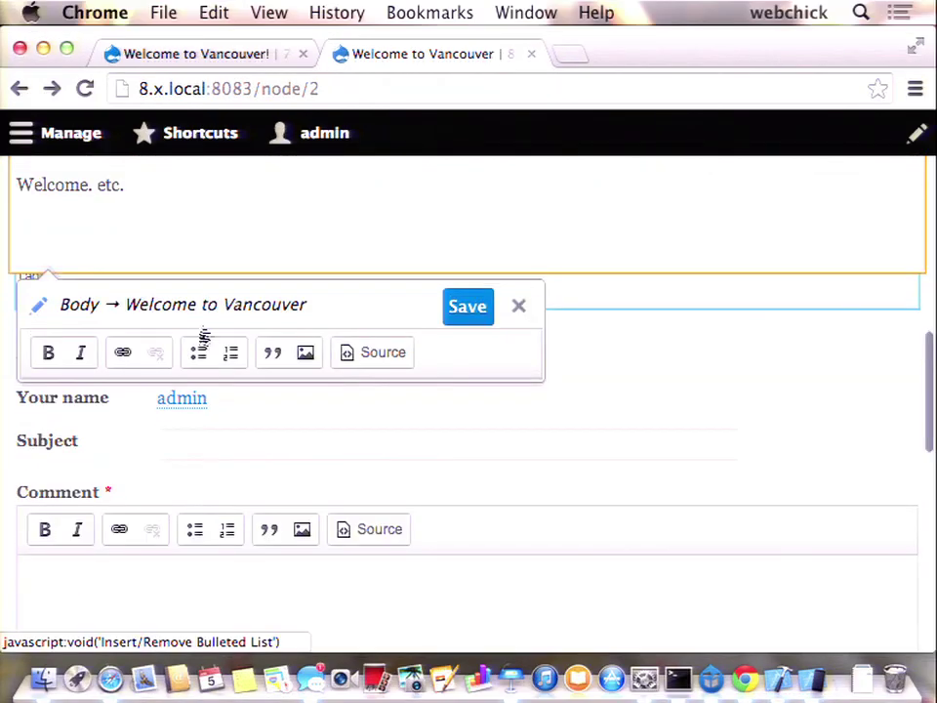
{"action": "scroll", "coordinate": [224, 322], "scroll_direction": "down", "scroll_amount": 2}
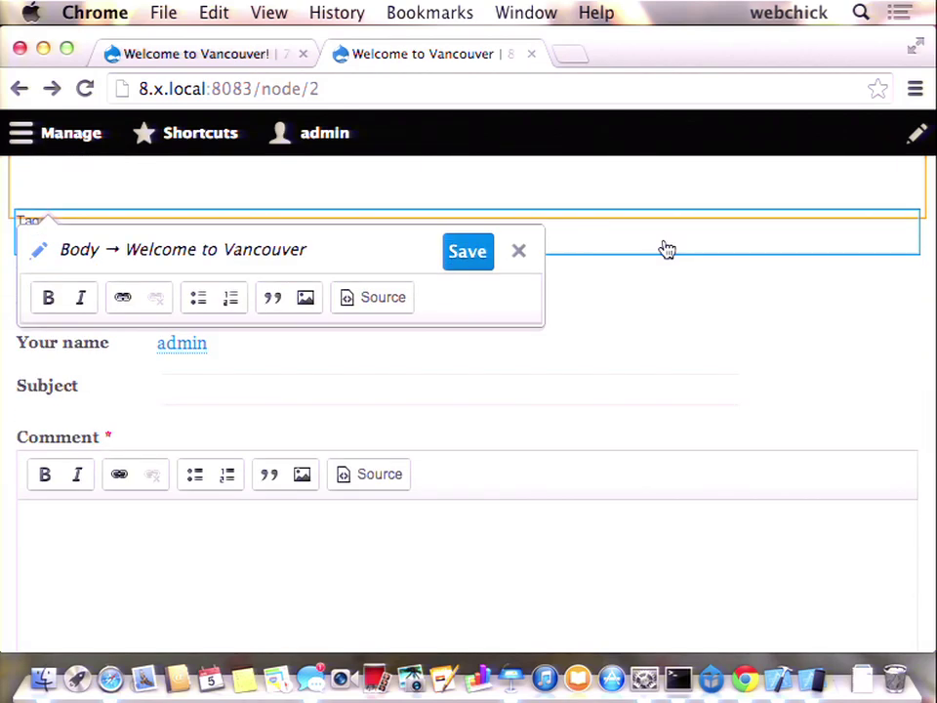
- Change the tags in place to 'oceans, mountains', save, and review the updated article
{"action": "left_click", "coordinate": [666, 250]}
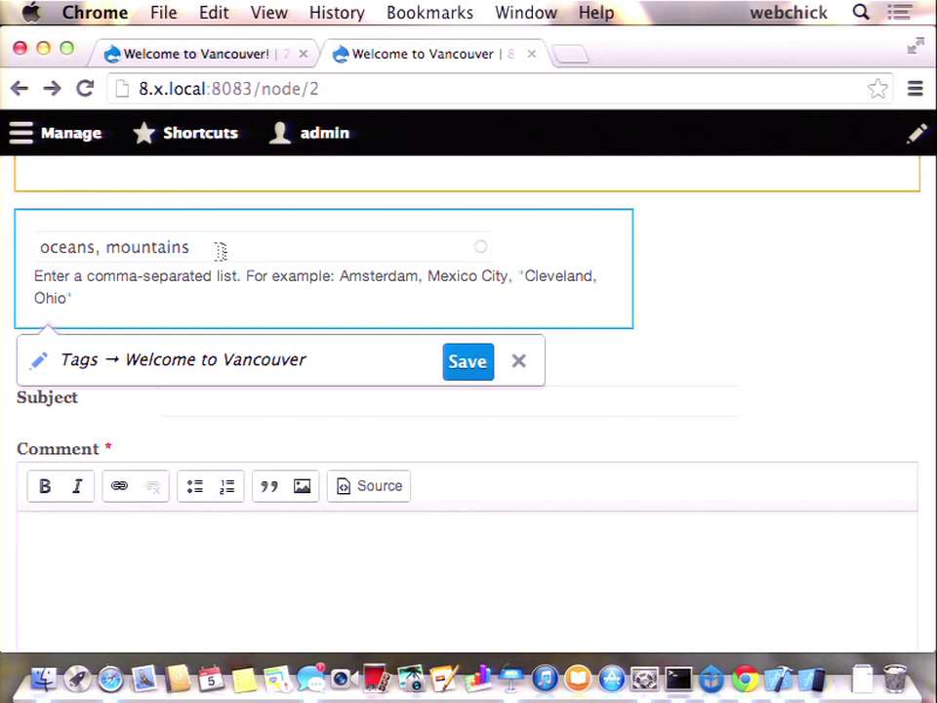
{"action": "left_click", "coordinate": [464, 365]}
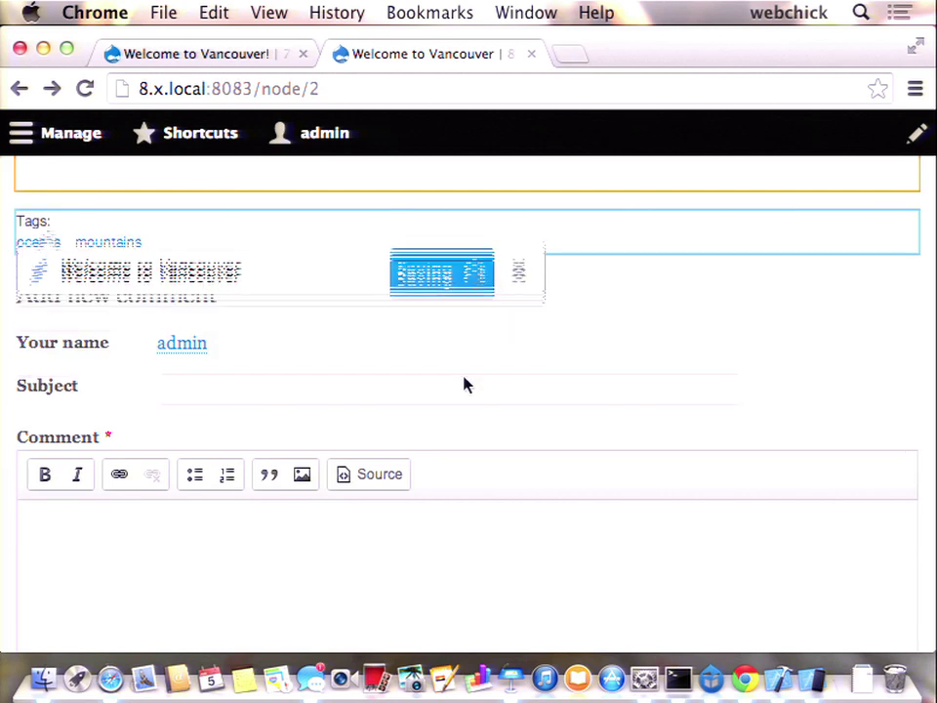
{"action": "scroll", "coordinate": [465, 380], "scroll_direction": "up", "scroll_amount": 10}
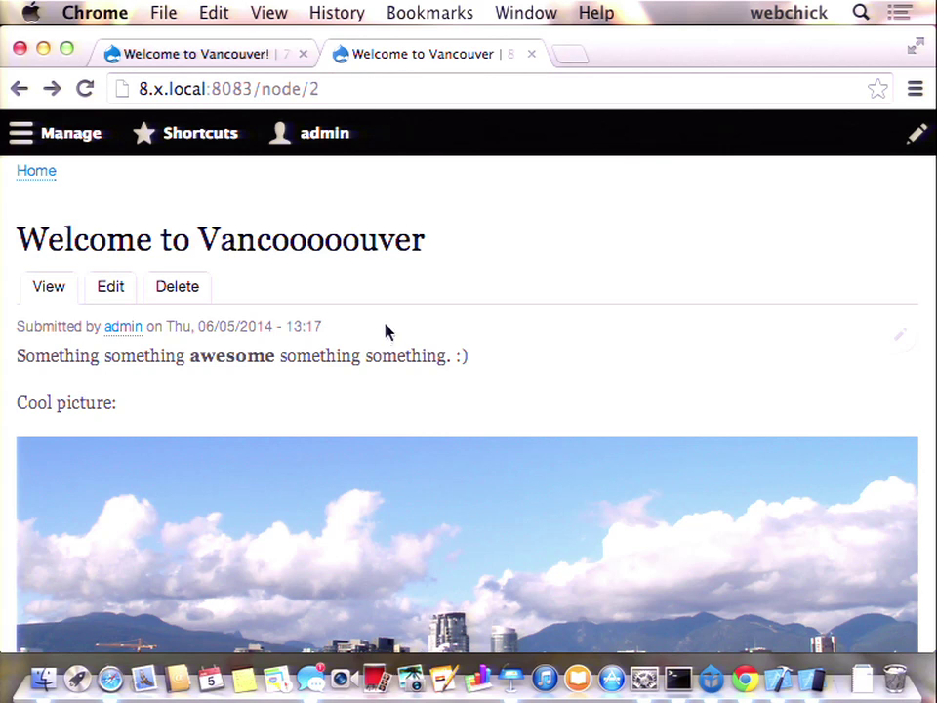
{"action": "scroll", "coordinate": [385, 333], "scroll_direction": "up", "scroll_amount": 3}
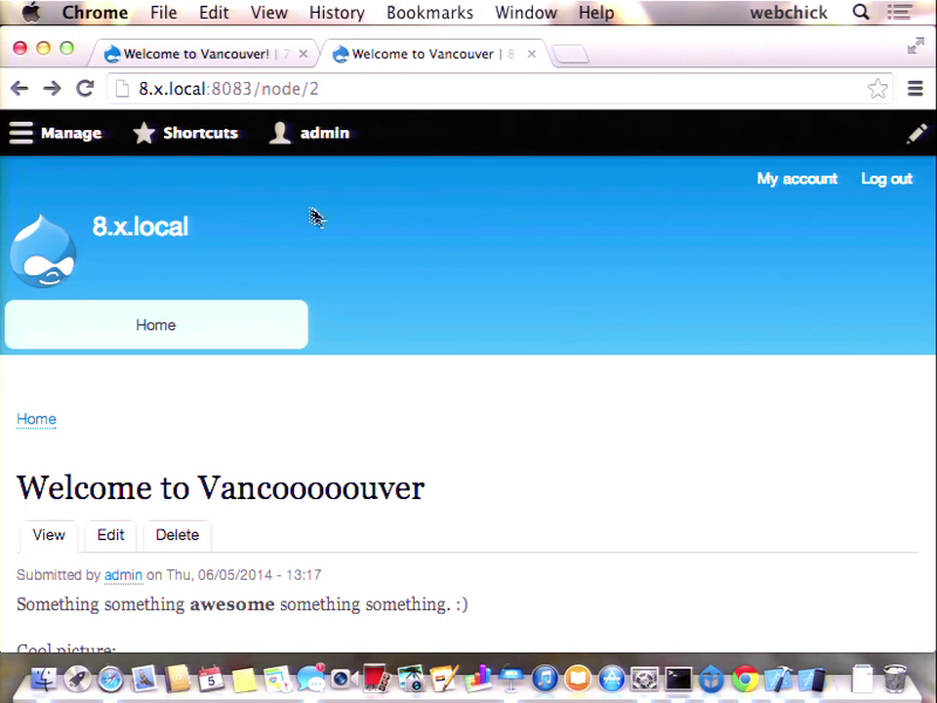
{"action": "left_click", "coordinate": [224, 53]}
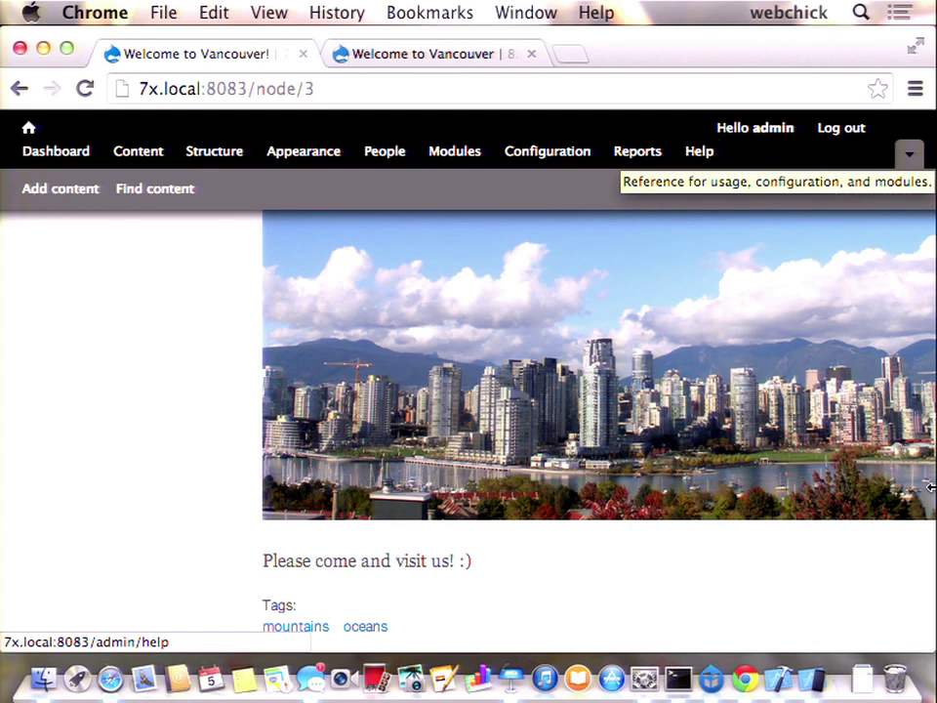
- Narrow the browser to phone width to show the responsive toolbar, then view the Drupal 8 article
{"action": "left_click_drag", "start_coordinate": [930, 631], "coordinate": [202, 667]}
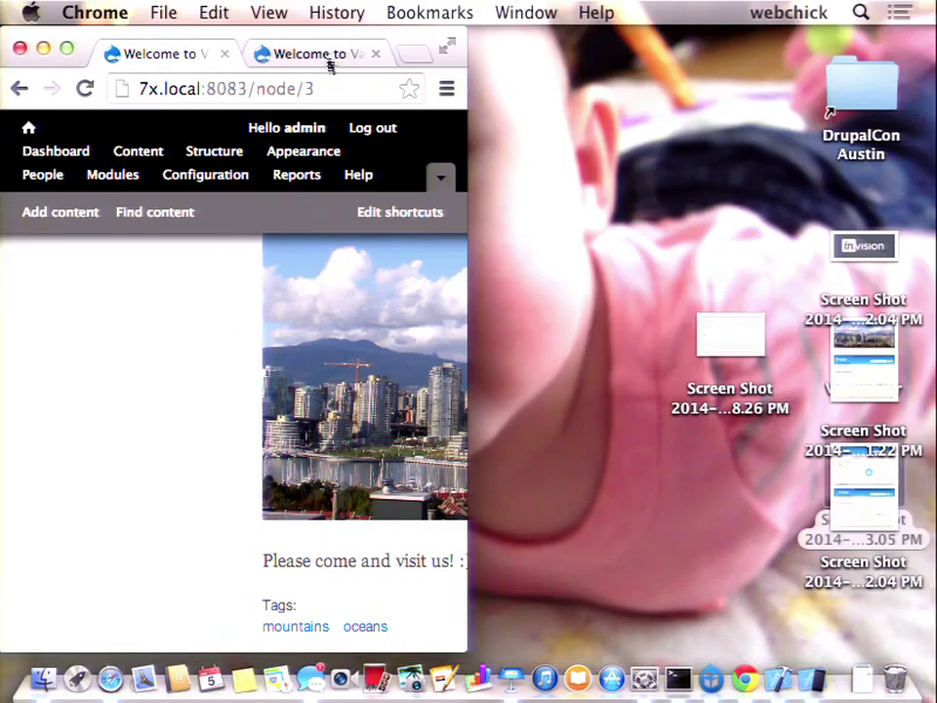
{"action": "left_click", "coordinate": [342, 60]}
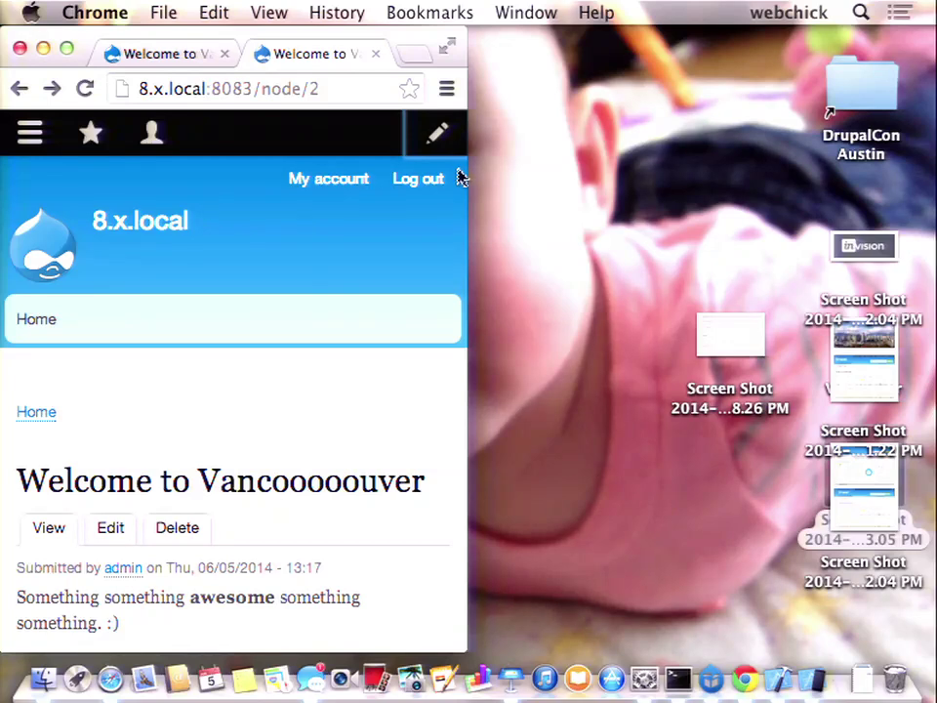
{"action": "left_click_drag", "start_coordinate": [466, 174], "coordinate": [558, 171]}
- Widen Chrome back to full screen width, then scroll the Vancoooooouver article down and back to the top
{"action": "left_click_drag", "start_coordinate": [774, 126], "coordinate": [932, 136]}
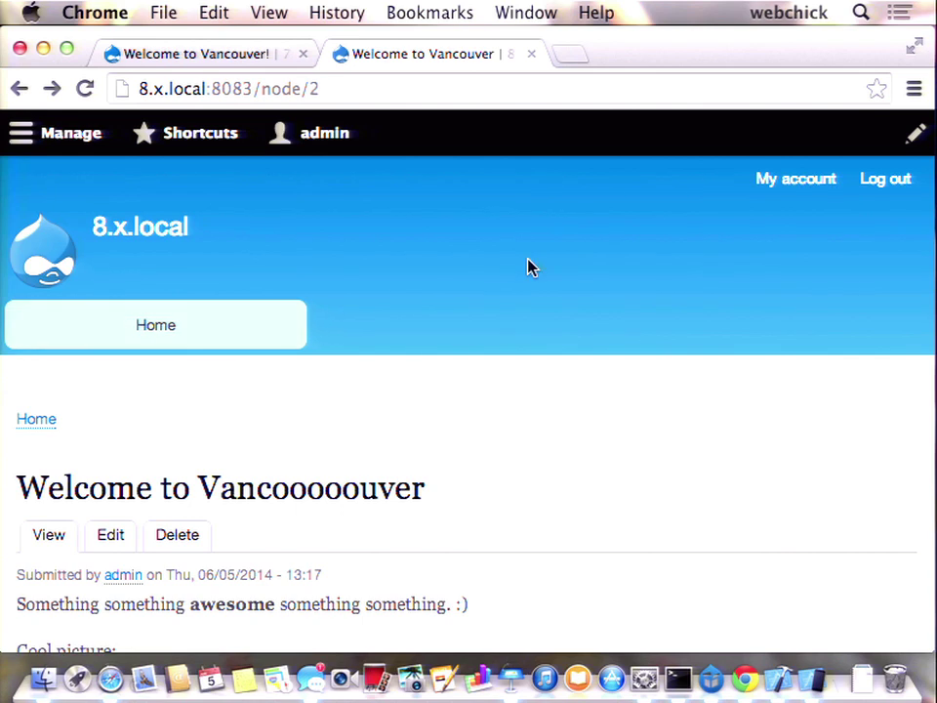
{"action": "scroll", "coordinate": [496, 432], "scroll_direction": "down", "scroll_amount": 20}
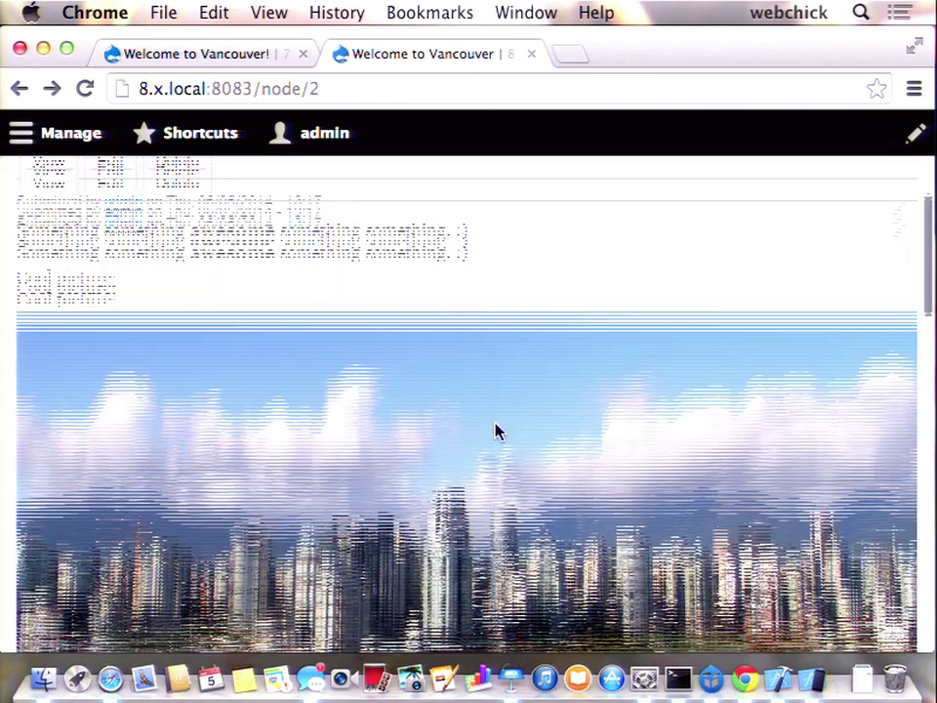
{"action": "scroll", "coordinate": [496, 424], "scroll_direction": "down", "scroll_amount": 5}
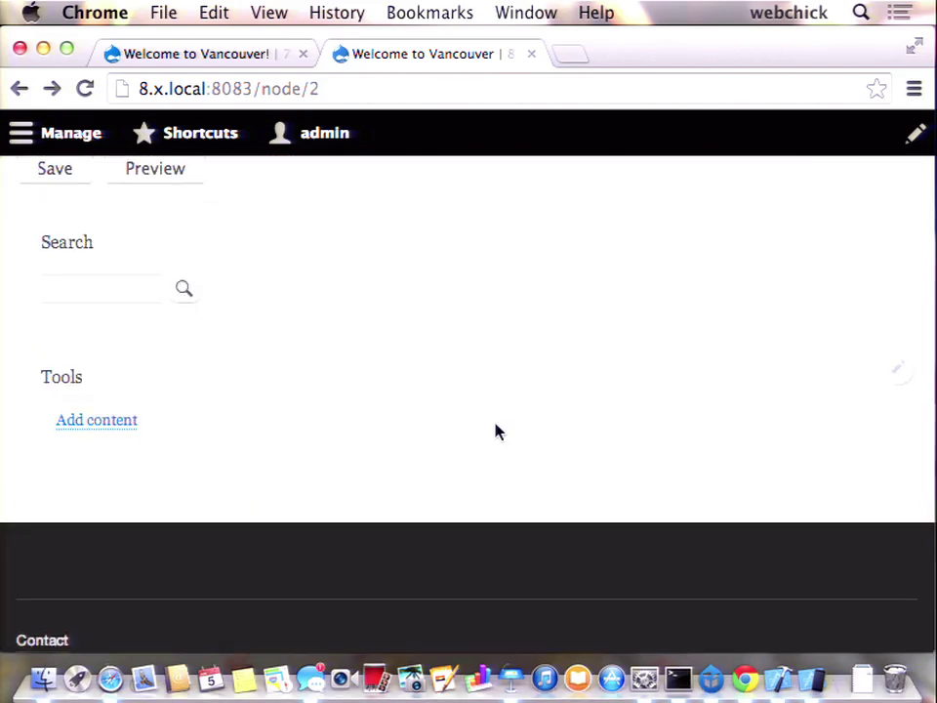
{"action": "scroll", "coordinate": [496, 432], "scroll_direction": "up", "scroll_amount": 20}
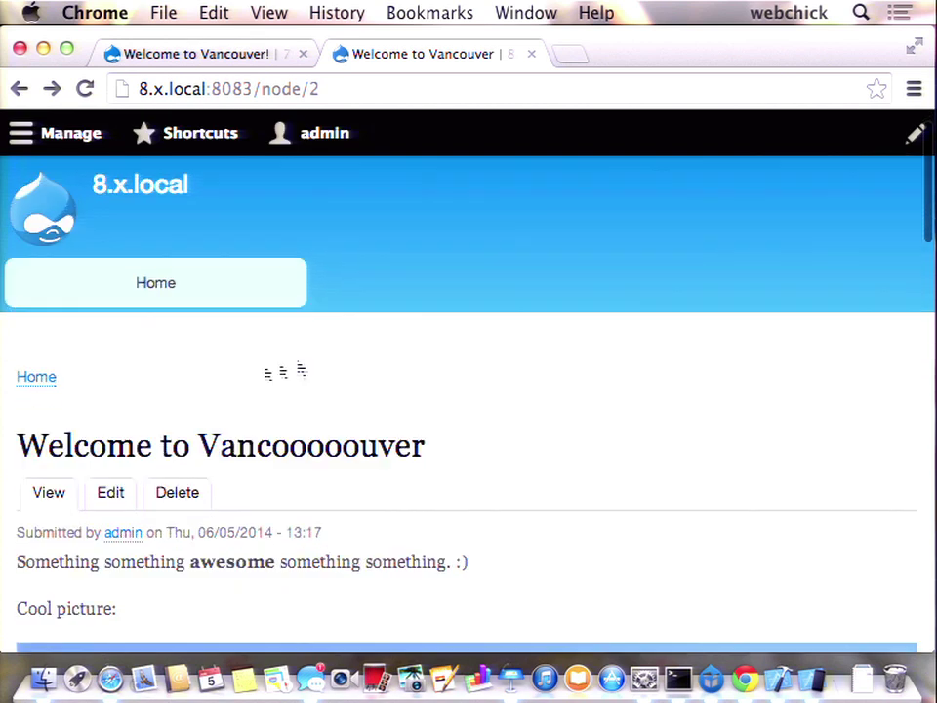
- Narrow Chrome to the compact toolbar, open the Manage tray, then widen the window again
{"action": "left_click_drag", "start_coordinate": [931, 647], "coordinate": [630, 650]}
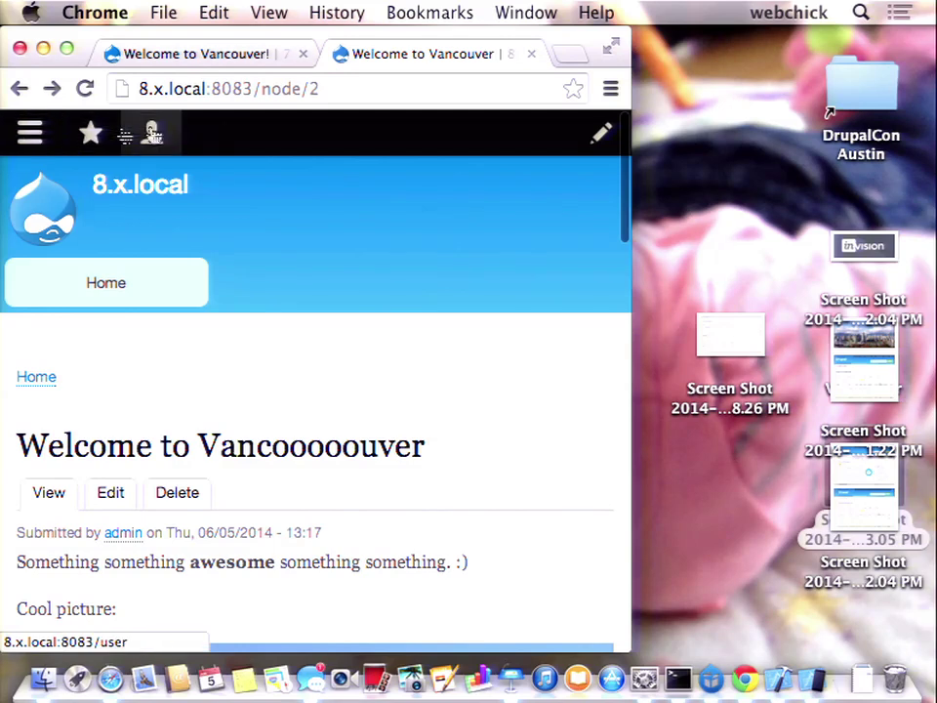
{"action": "left_click_drag", "start_coordinate": [633, 296], "coordinate": [713, 299]}
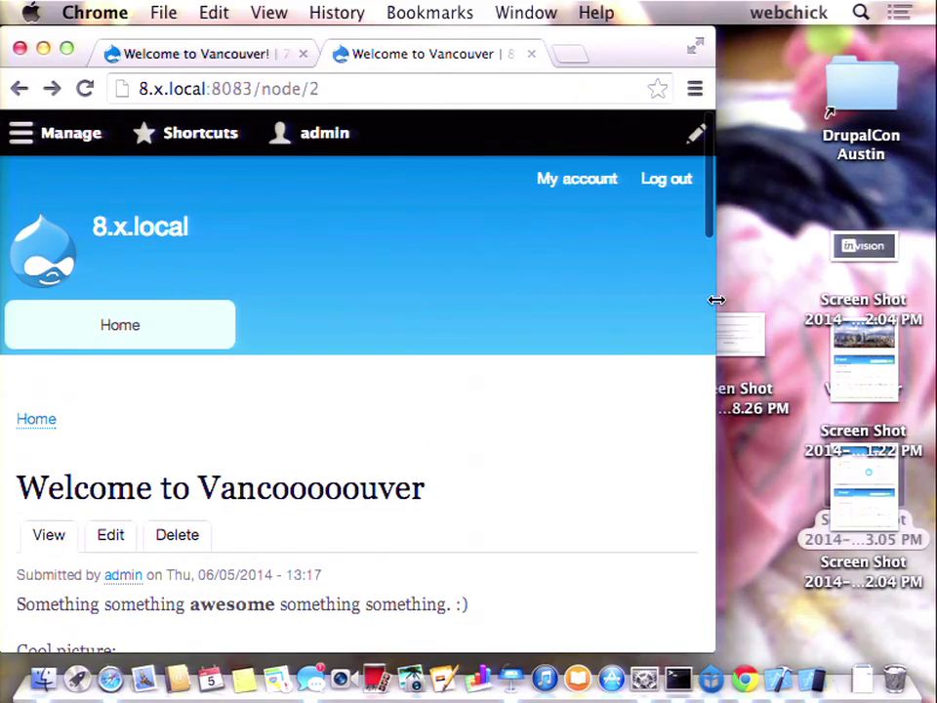
{"action": "left_click", "coordinate": [62, 133]}
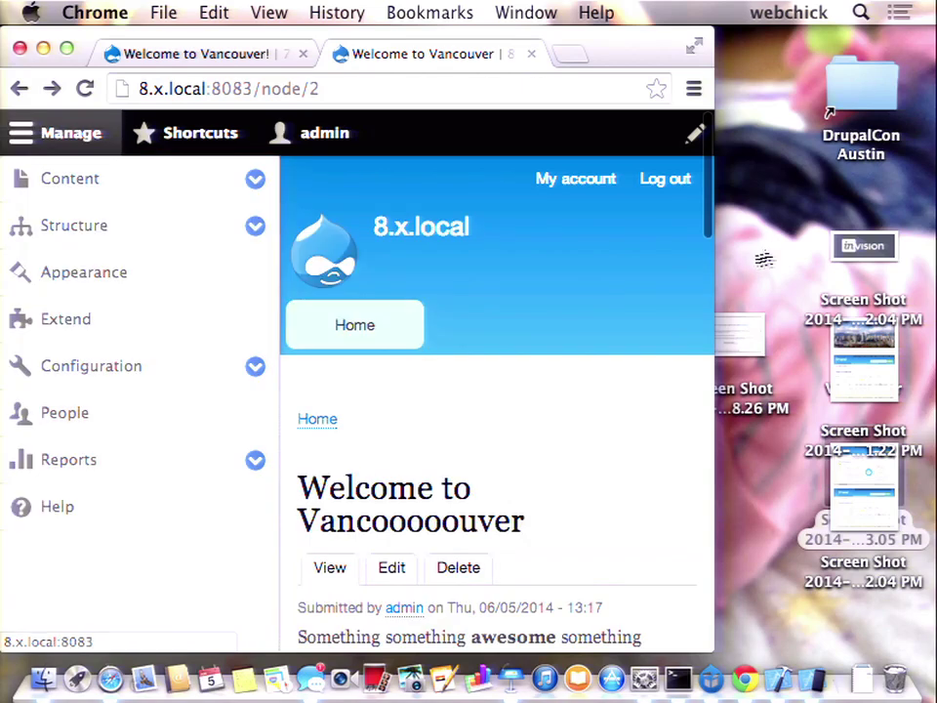
{"action": "left_click_drag", "start_coordinate": [713, 262], "coordinate": [931, 255]}
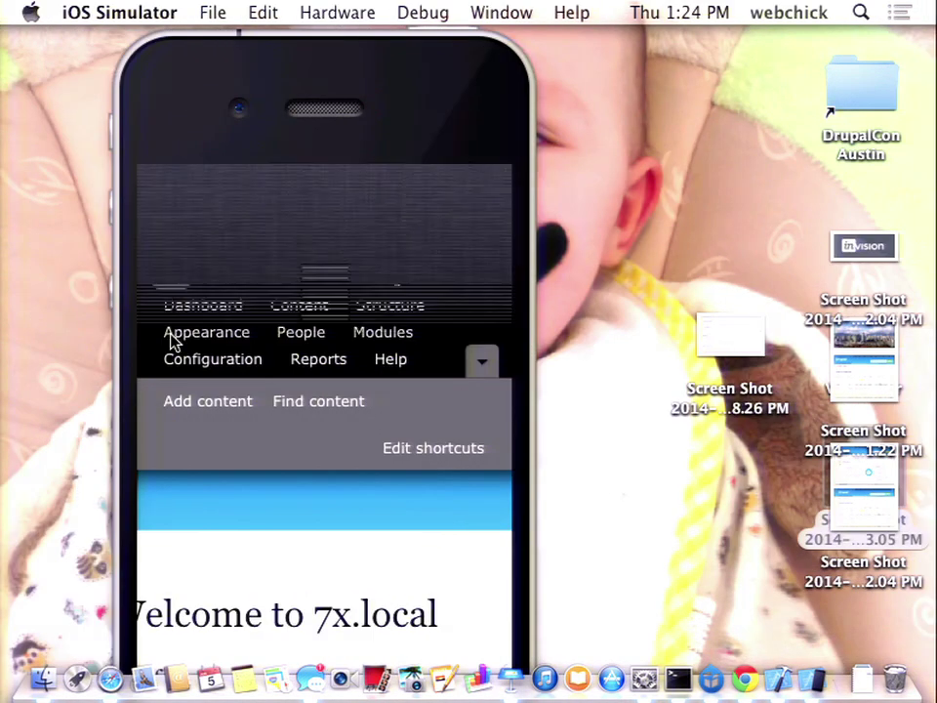
- Pull down the simulator's Notification Center to show No New Notifications
{"action": "left_click_drag", "start_coordinate": [172, 340], "coordinate": [293, 601]}
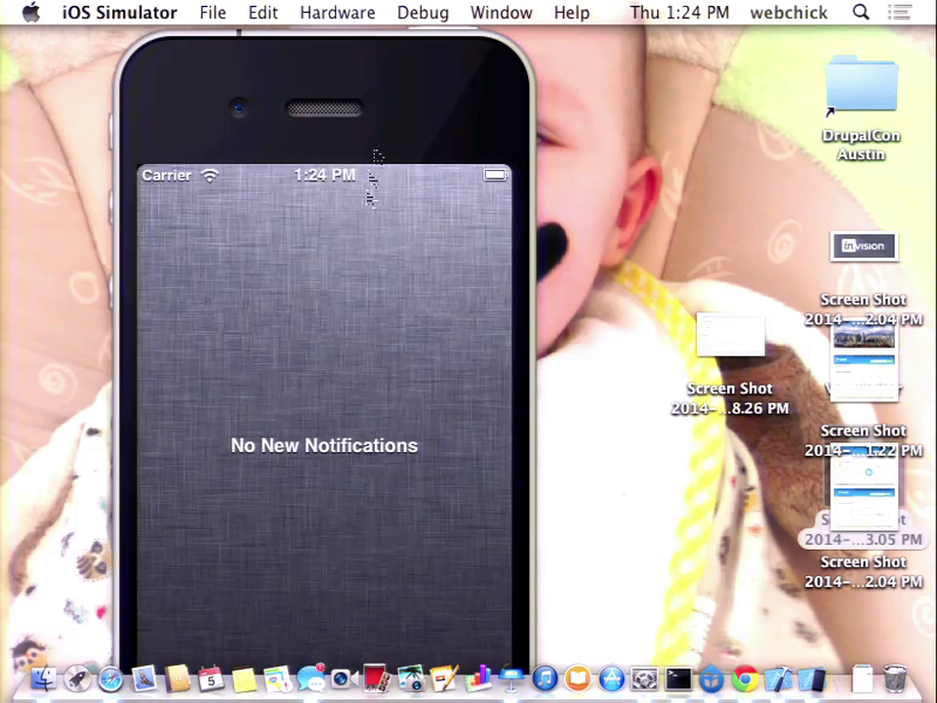
{"action": "right_click", "coordinate": [618, 165]}
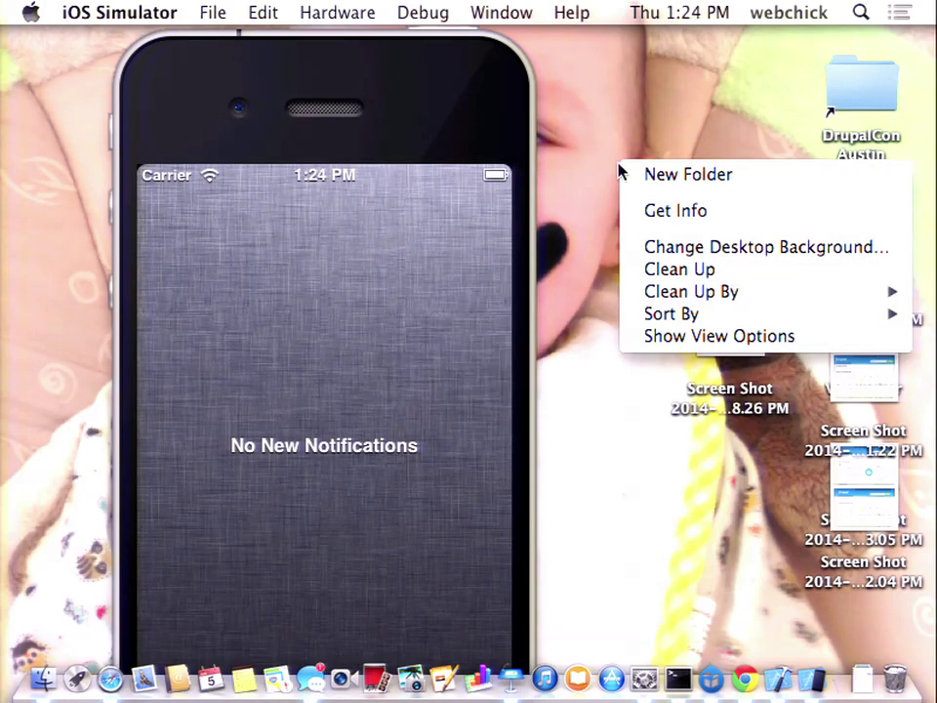
{"action": "left_click", "coordinate": [582, 267]}
{"action": "left_click", "coordinate": [29, 12]}
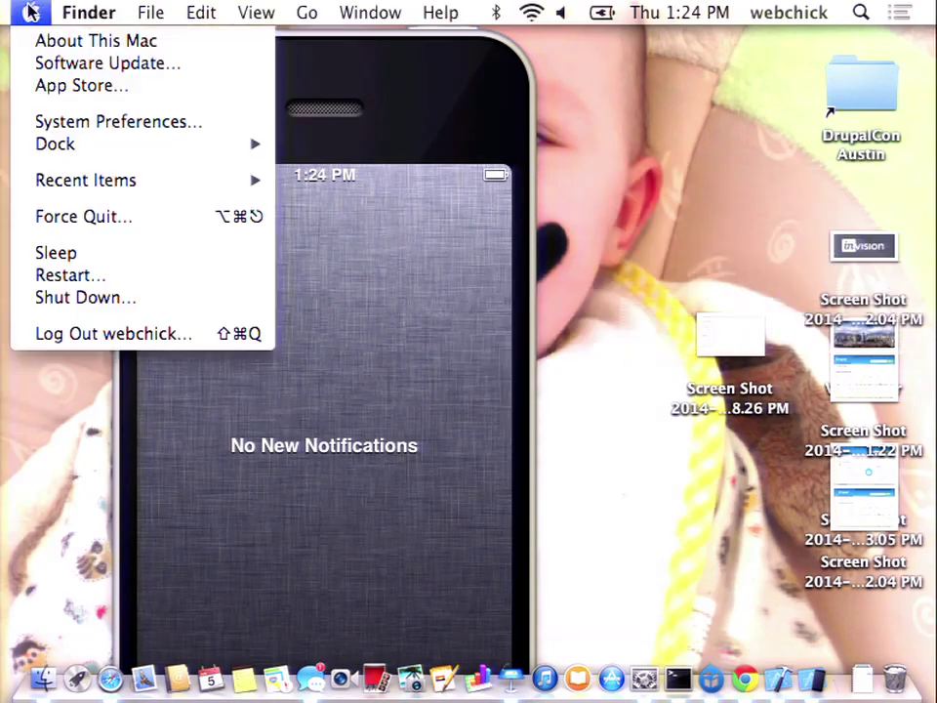
- Add a 640 x 480 external display from the simulator's Hardware menu and reposition the TV Out window
{"action": "left_click", "coordinate": [29, 119]}
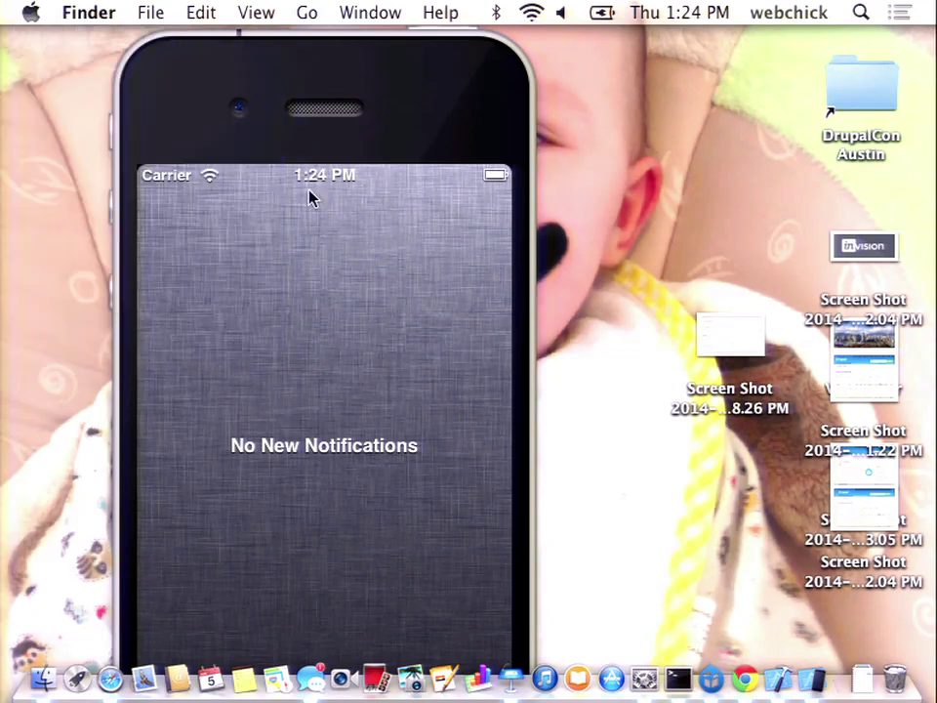
{"action": "left_click", "coordinate": [416, 232]}
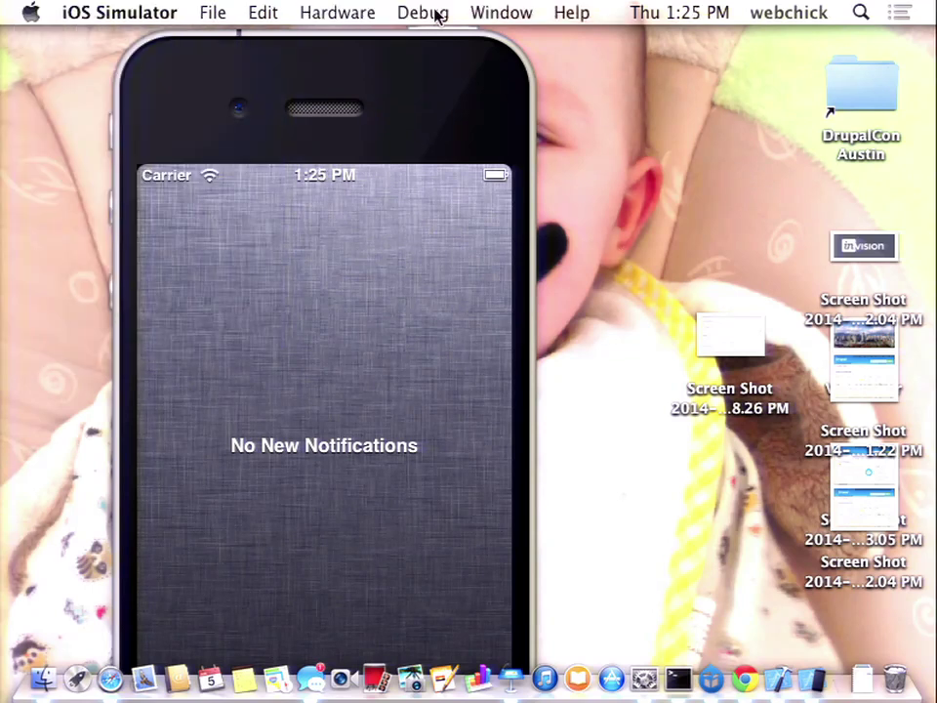
{"action": "left_click", "coordinate": [368, 12]}
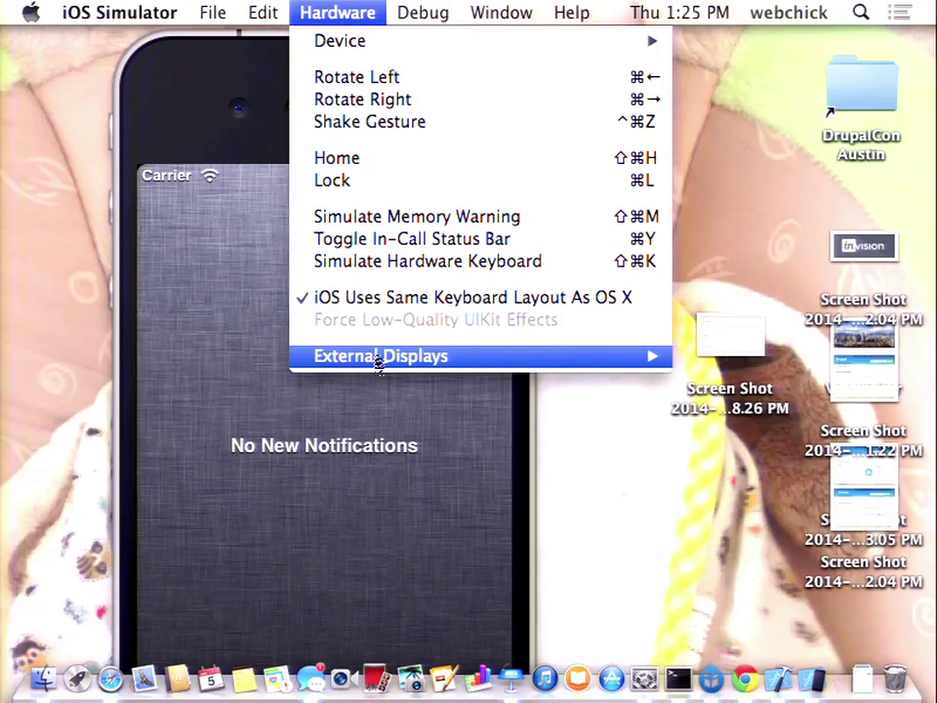
{"action": "mouse_move", "coordinate": [377, 357]}
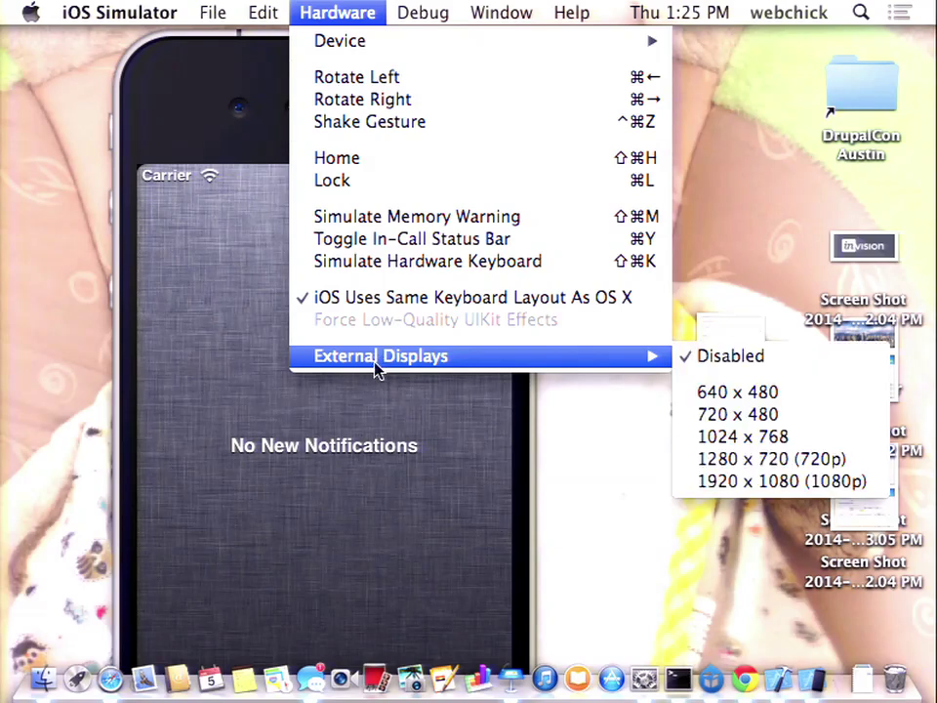
{"action": "left_click", "coordinate": [753, 397]}
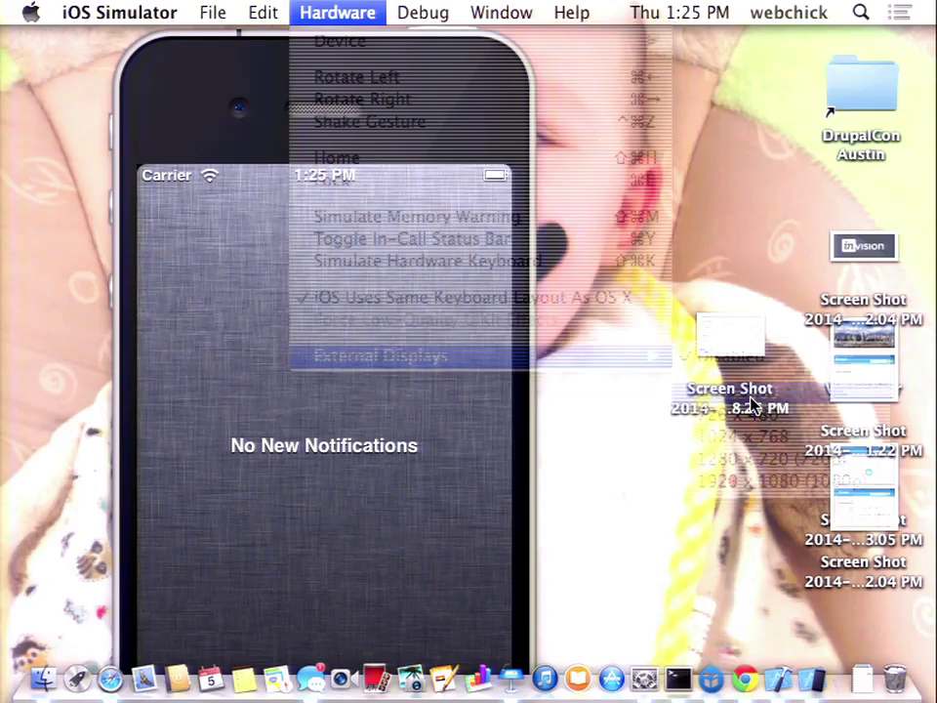
{"action": "left_click_drag", "start_coordinate": [492, 84], "coordinate": [584, 278]}
- Open Safari on the simulated iPhone and switch to the 8.x.local page
{"action": "left_click", "coordinate": [568, 134]}
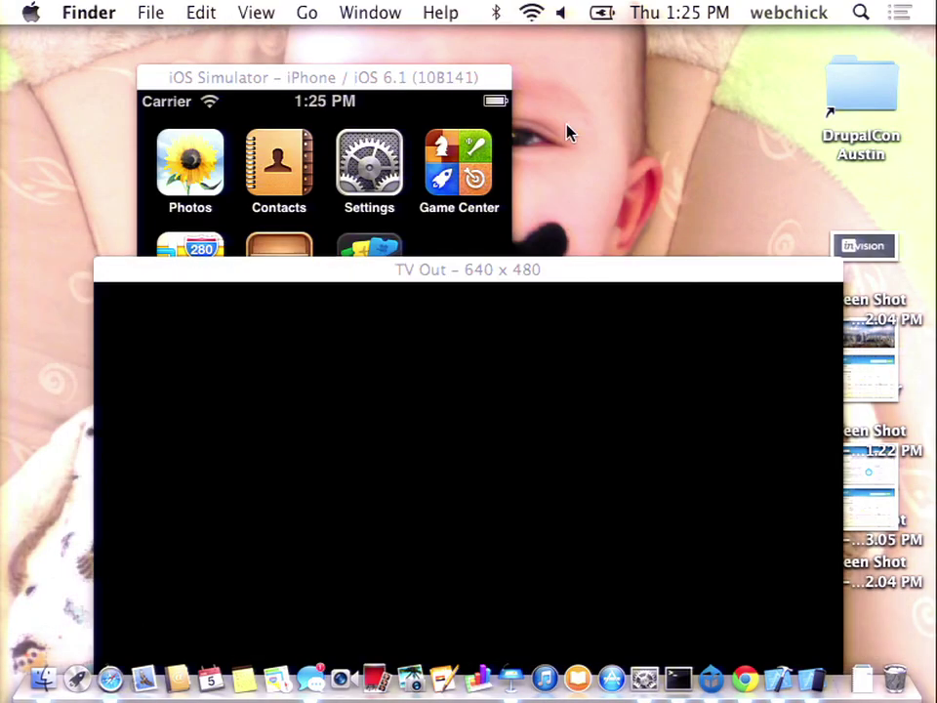
{"action": "left_click", "coordinate": [406, 369]}
{"action": "left_click", "coordinate": [335, 606]}
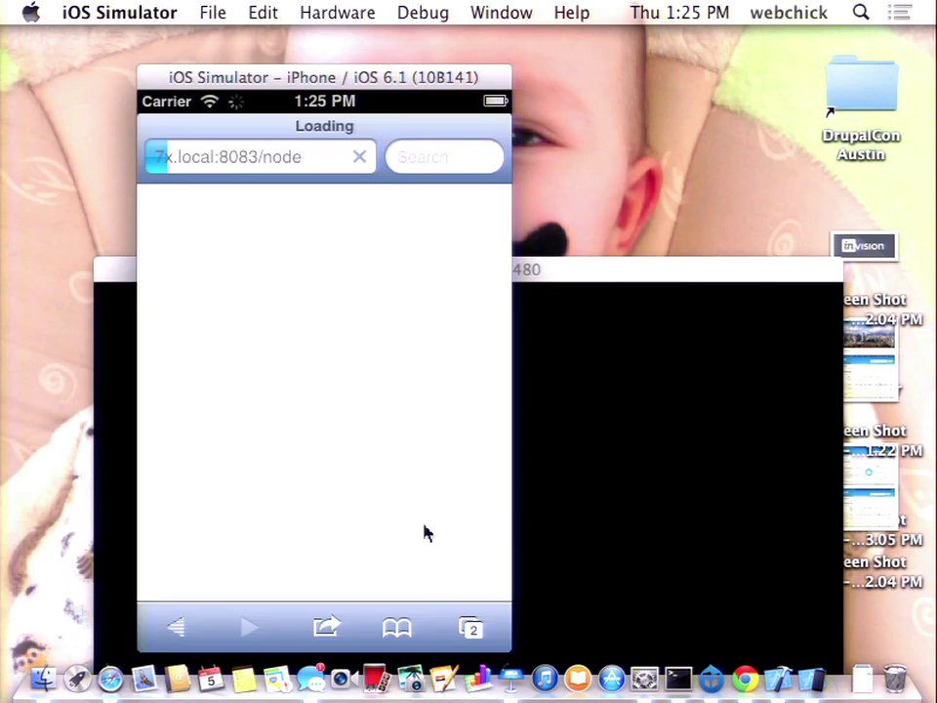
{"action": "left_click", "coordinate": [469, 630]}
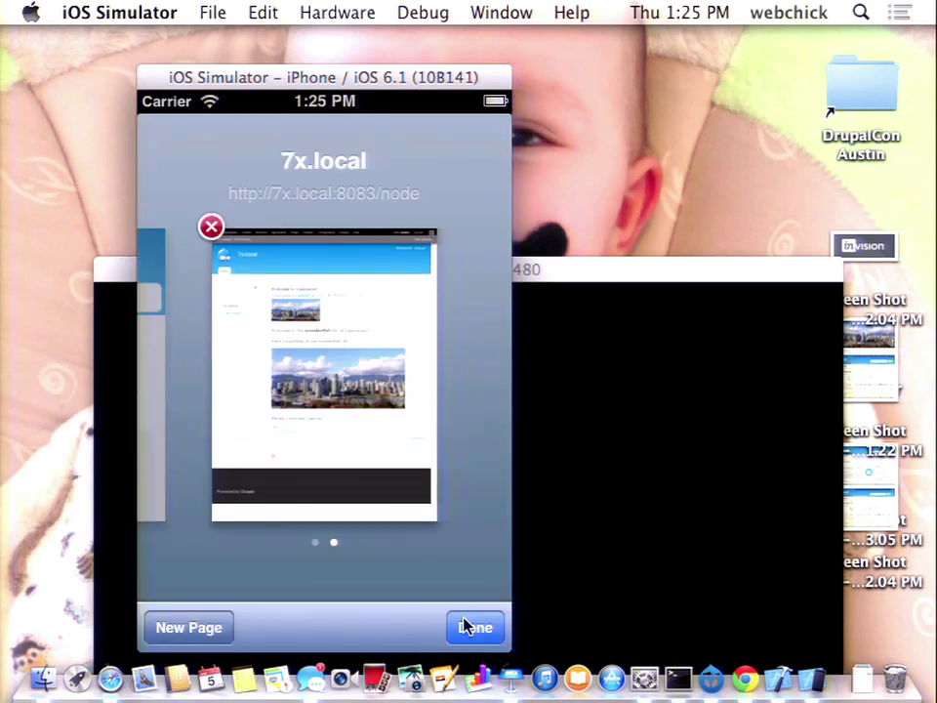
{"action": "left_click_drag", "start_coordinate": [293, 371], "coordinate": [465, 304]}
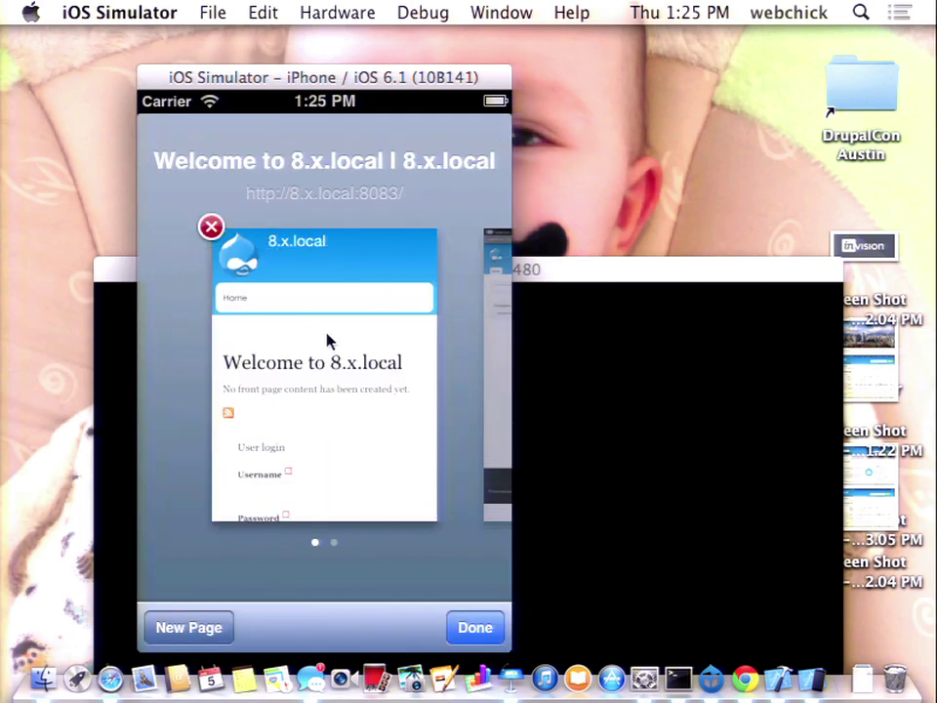
{"action": "left_click", "coordinate": [328, 341]}
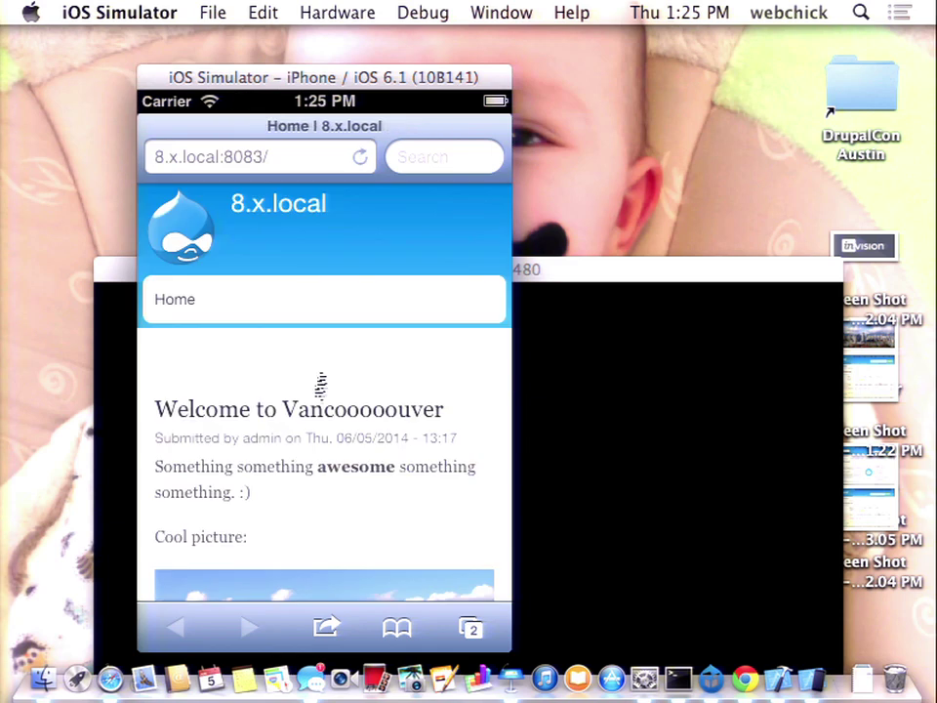
- Scroll to User login and sign in with the administrator username and password
{"action": "left_click_drag", "start_coordinate": [320, 304], "coordinate": [288, 146]}
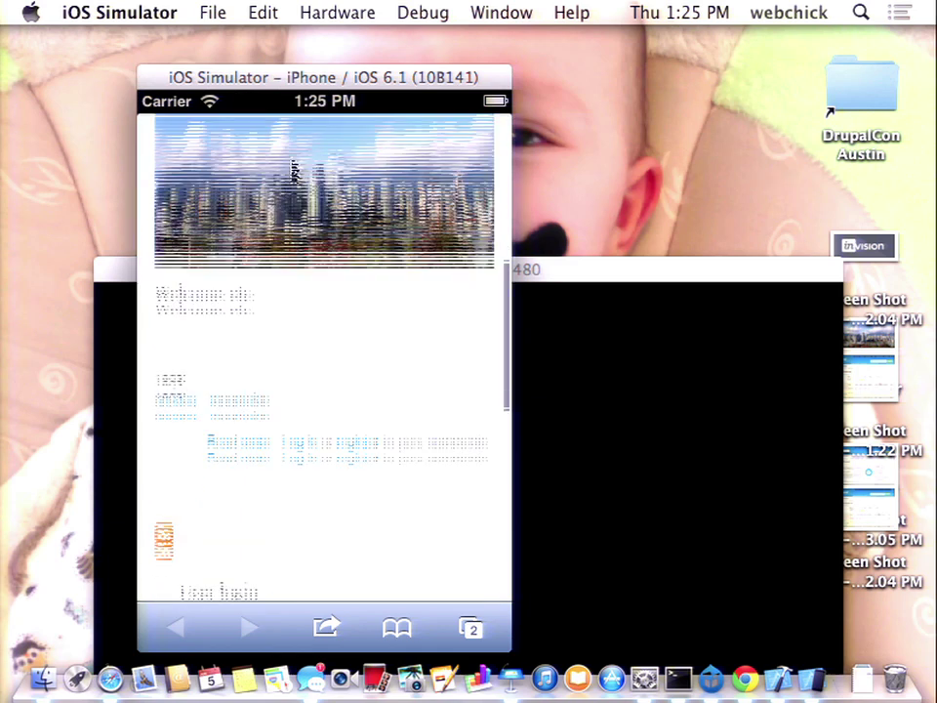
{"action": "left_click", "coordinate": [267, 318]}
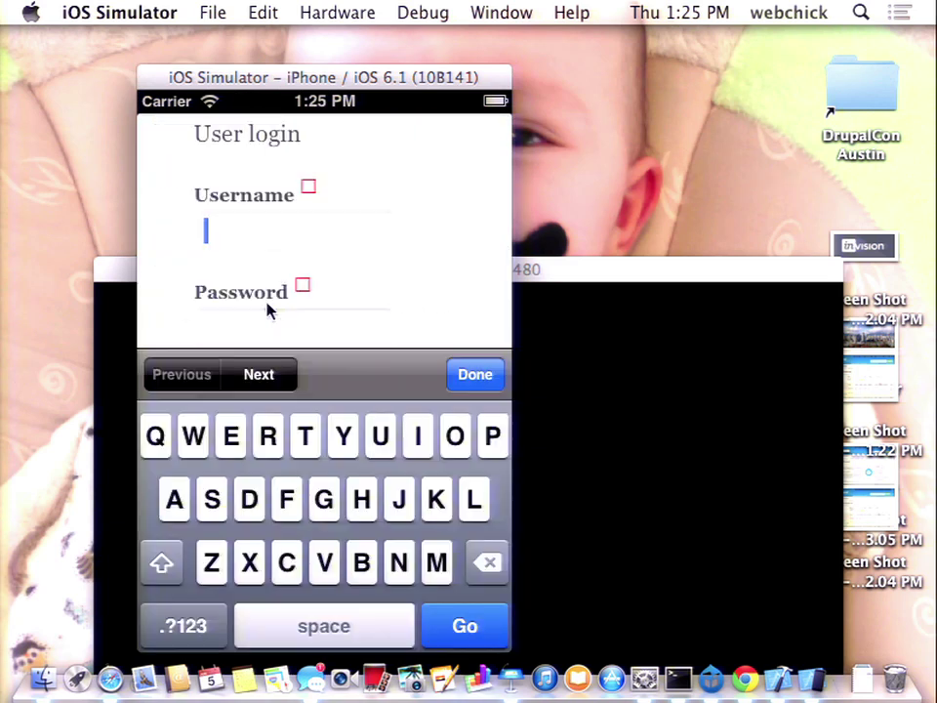
{"action": "type", "text": "admin"}
{"action": "left_click", "coordinate": [269, 311]}
{"action": "type", "text": "admin"}
{"action": "left_click", "coordinate": [269, 311]}
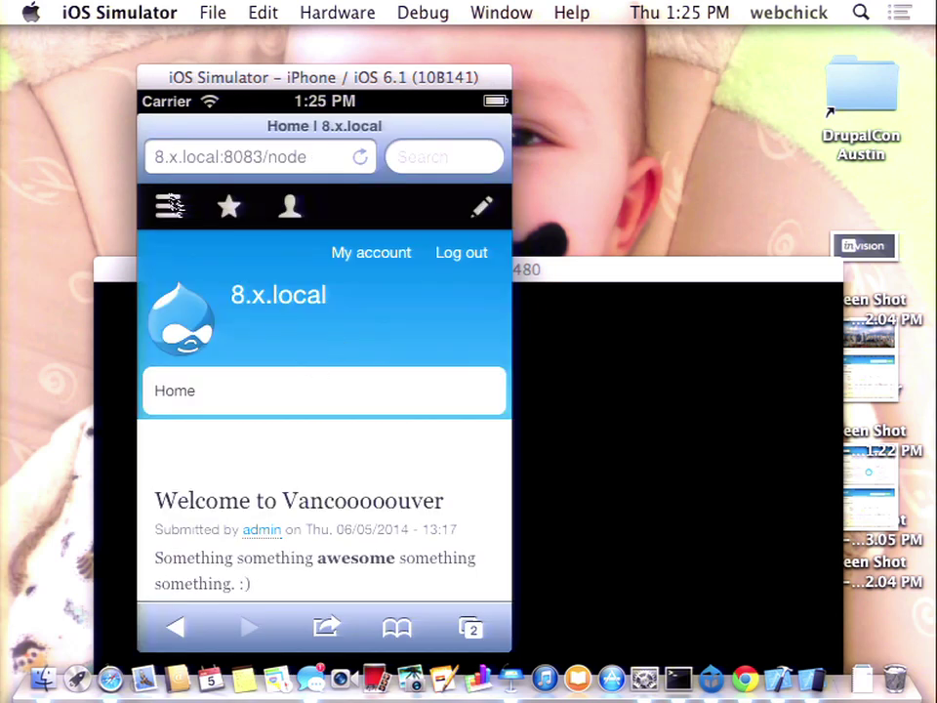
- Browse the Manage tray's Content, Structure and Display modes items, then close it and enable edit mode
{"action": "left_click", "coordinate": [174, 210]}
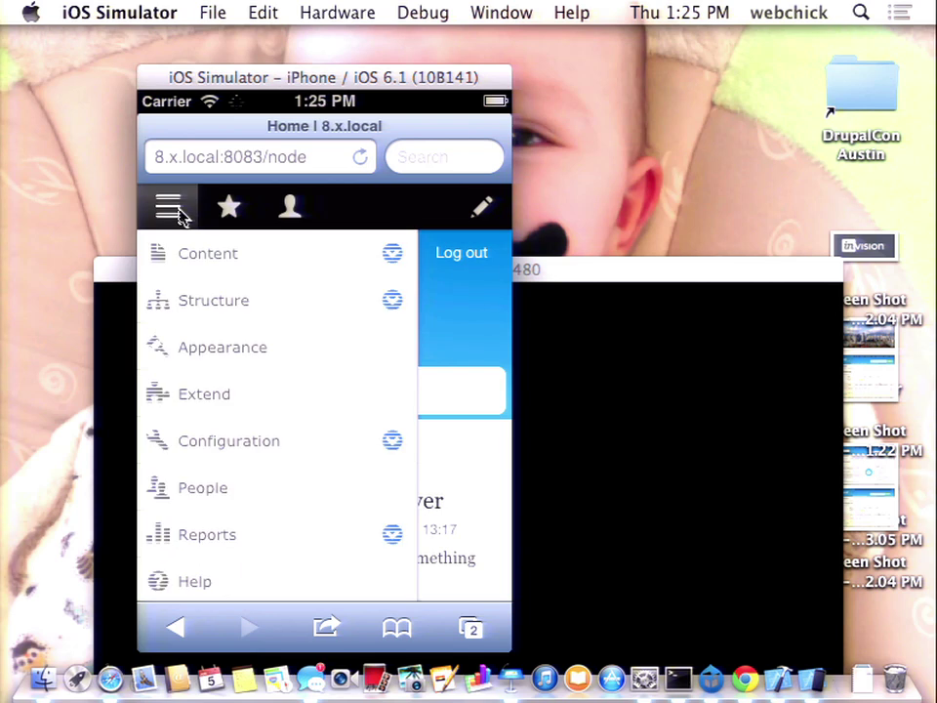
{"action": "left_click", "coordinate": [391, 254]}
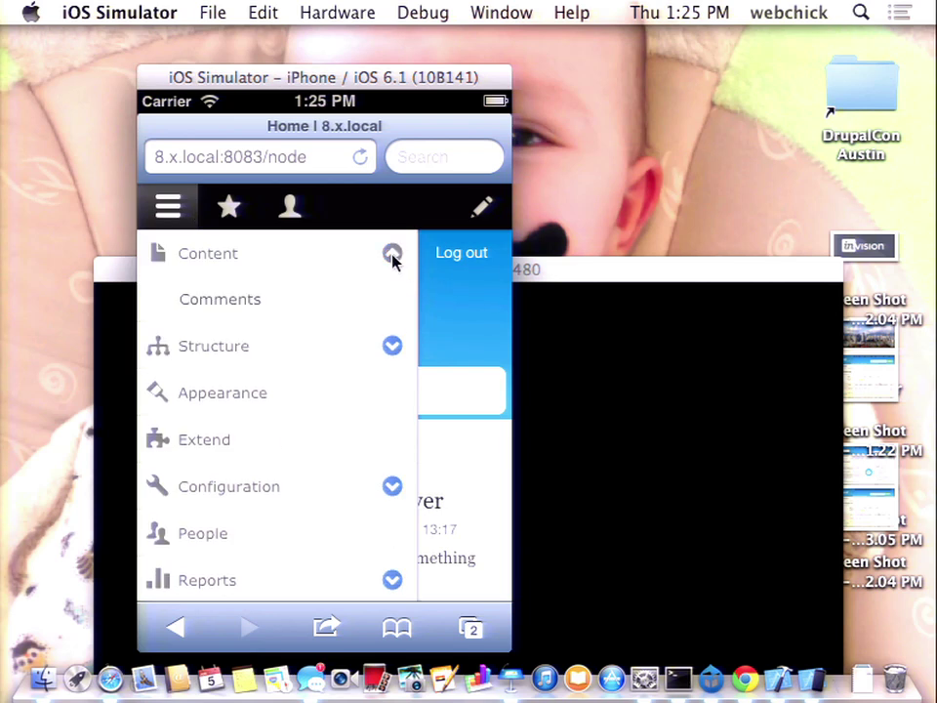
{"action": "left_click", "coordinate": [394, 351]}
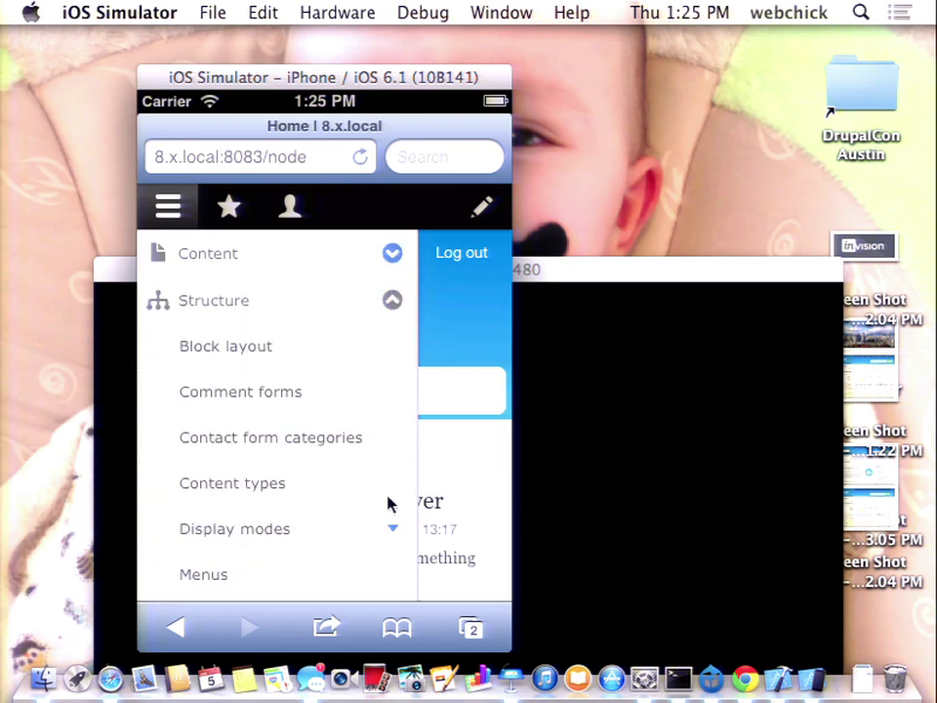
{"action": "left_click", "coordinate": [390, 532]}
{"action": "left_click", "coordinate": [392, 300]}
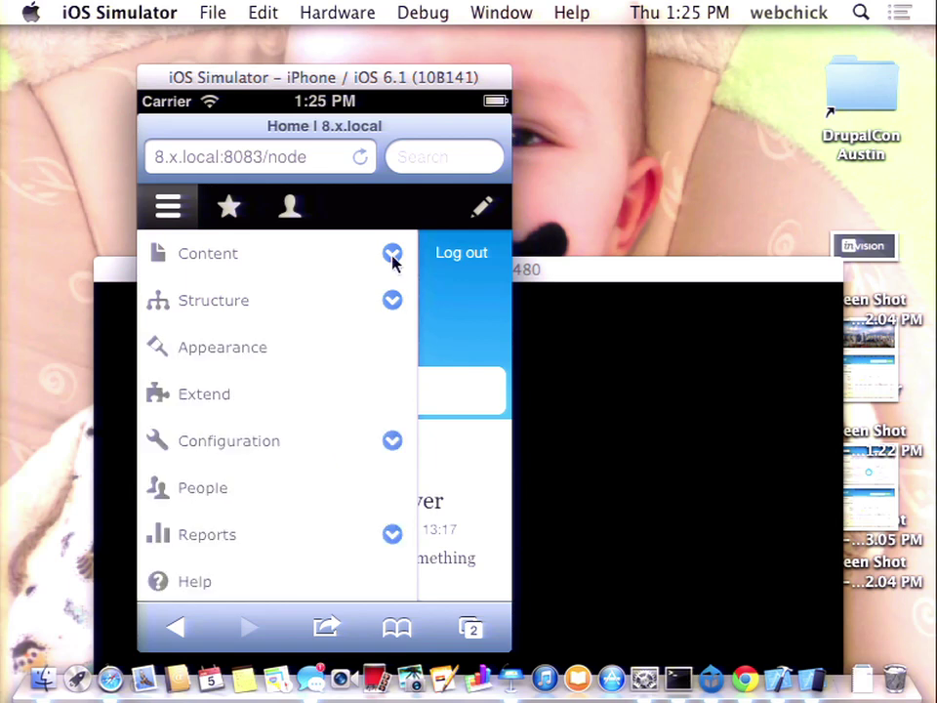
{"action": "left_click", "coordinate": [392, 255]}
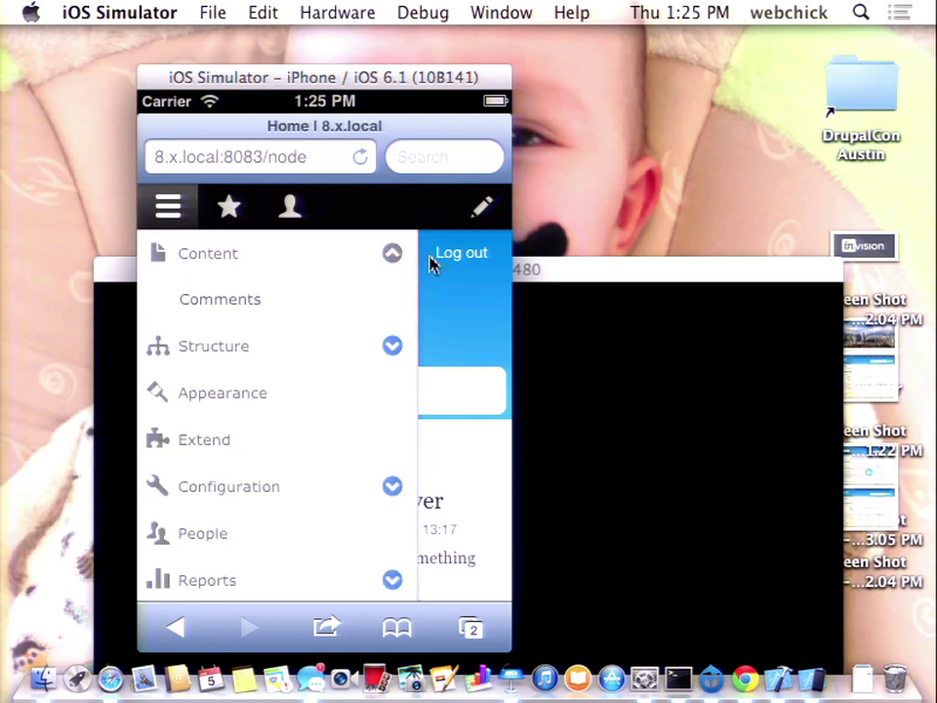
{"action": "left_click", "coordinate": [181, 215]}
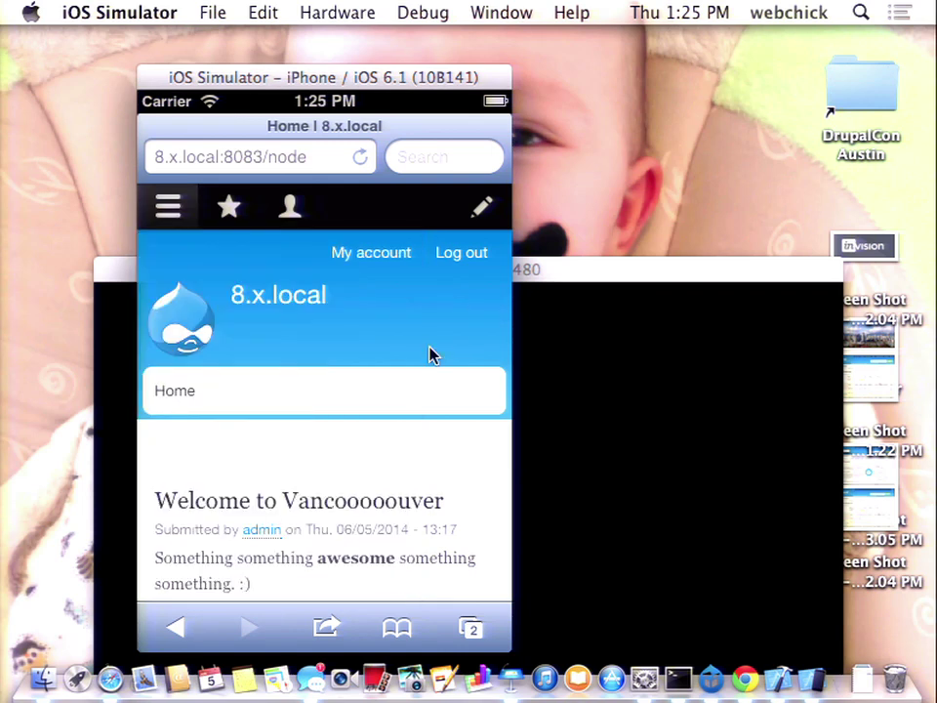
{"action": "left_click", "coordinate": [479, 220]}
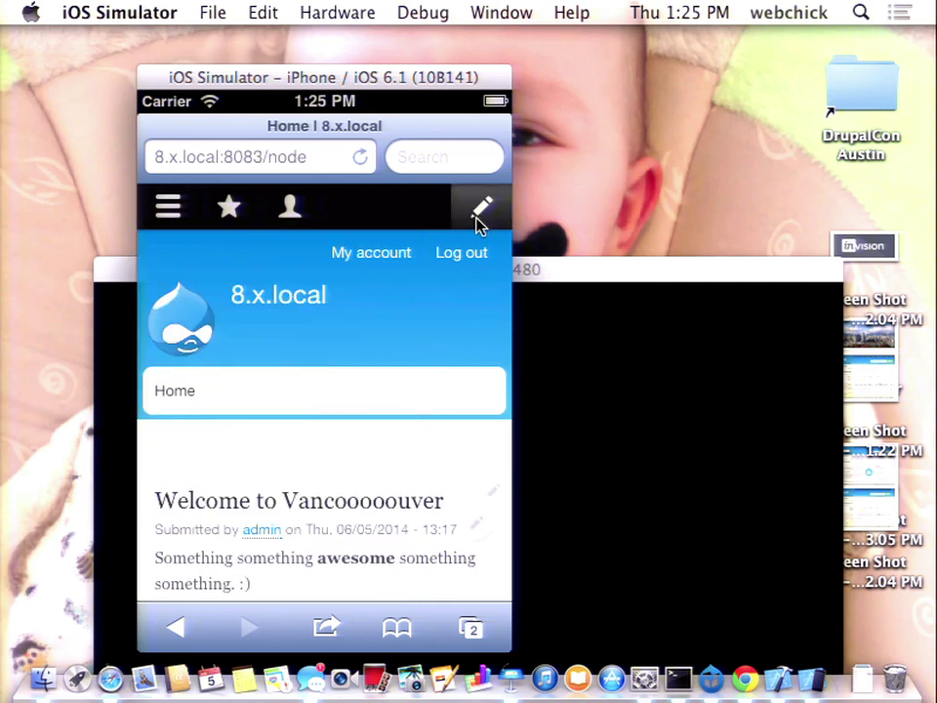
- Quick-edit the title to 'Welcomeeee to Vancoooooouver' and open the body field for editing
{"action": "left_click_drag", "start_coordinate": [286, 513], "coordinate": [357, 355]}
{"action": "left_click", "coordinate": [492, 348]}
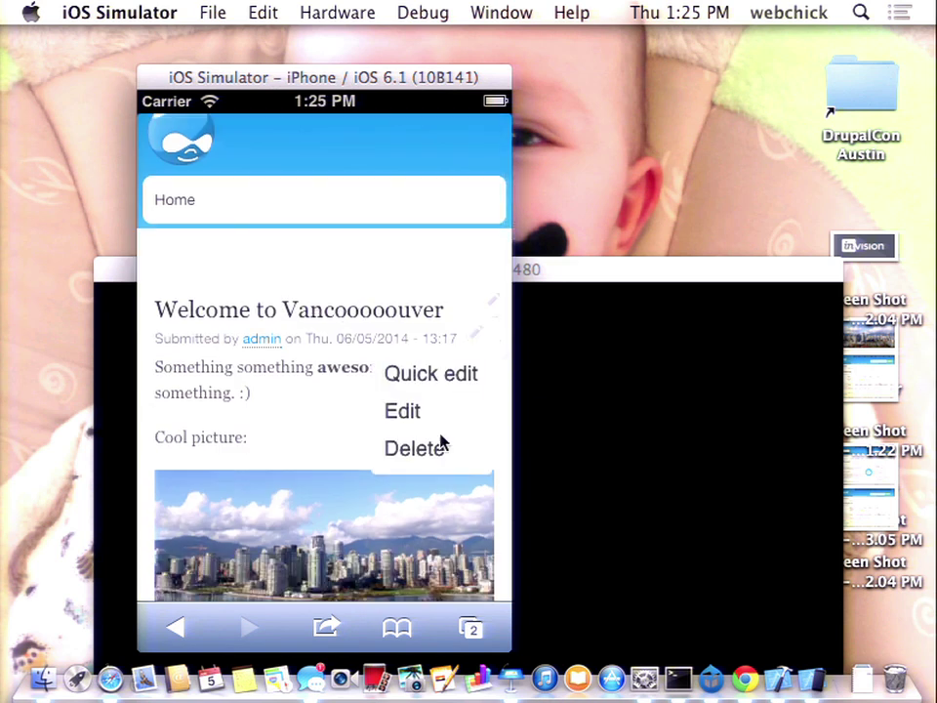
{"action": "left_click", "coordinate": [444, 381]}
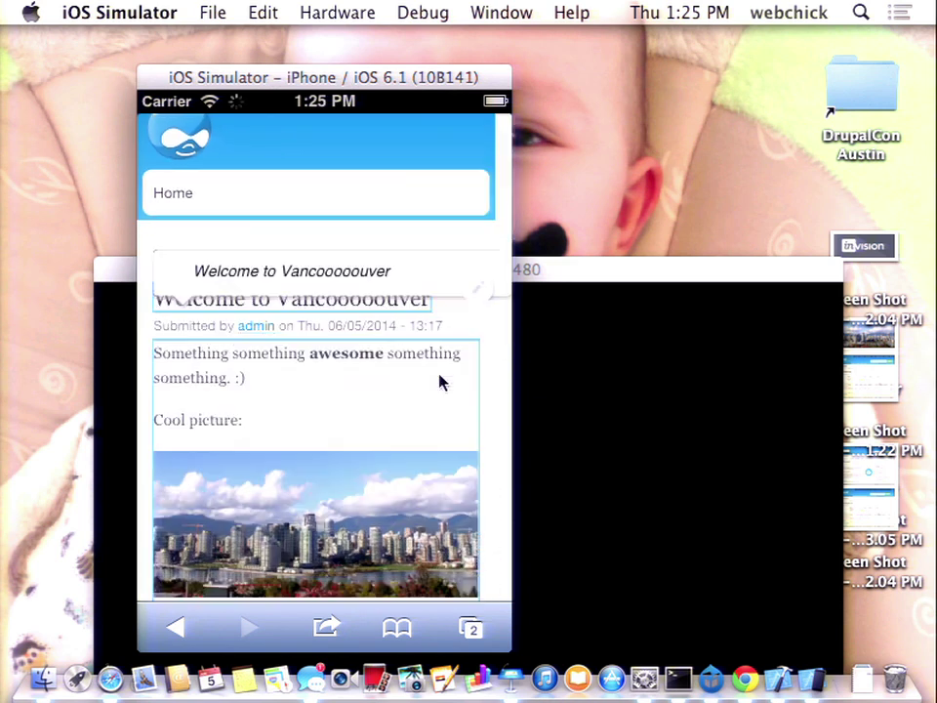
{"action": "left_click", "coordinate": [245, 304]}
{"action": "type", "text": "eee"}
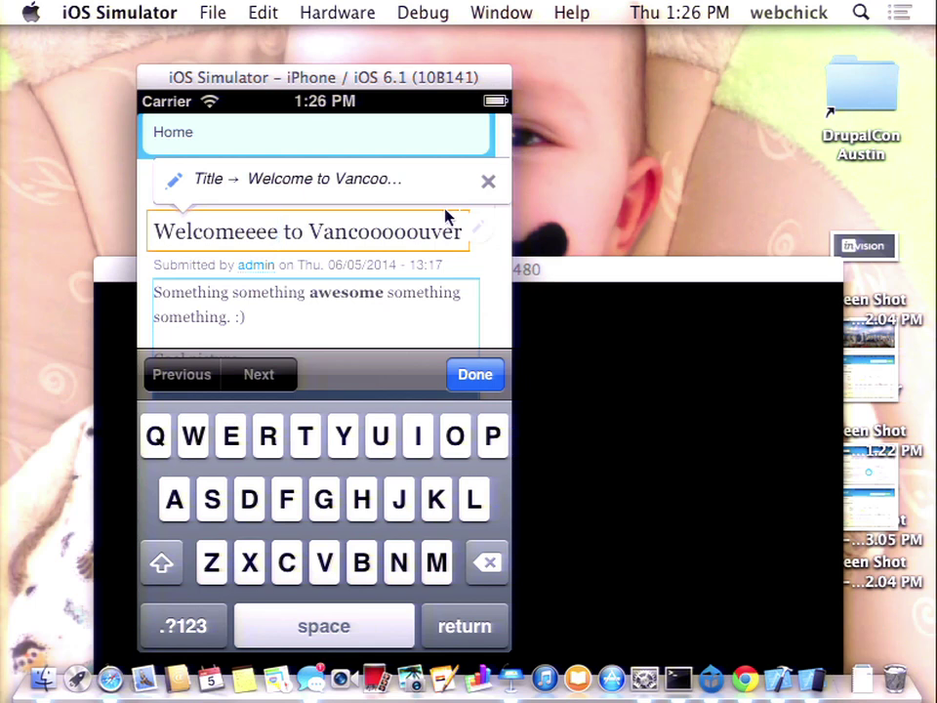
{"action": "scroll", "coordinate": [486, 280], "scroll_direction": "down", "scroll_amount": 2}
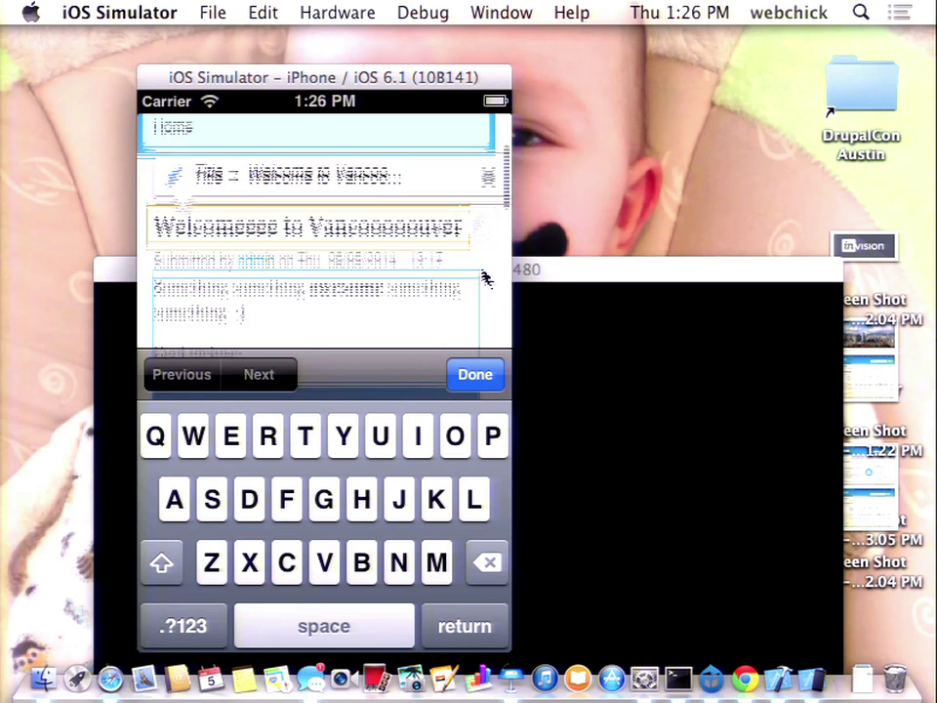
{"action": "left_click", "coordinate": [397, 284]}
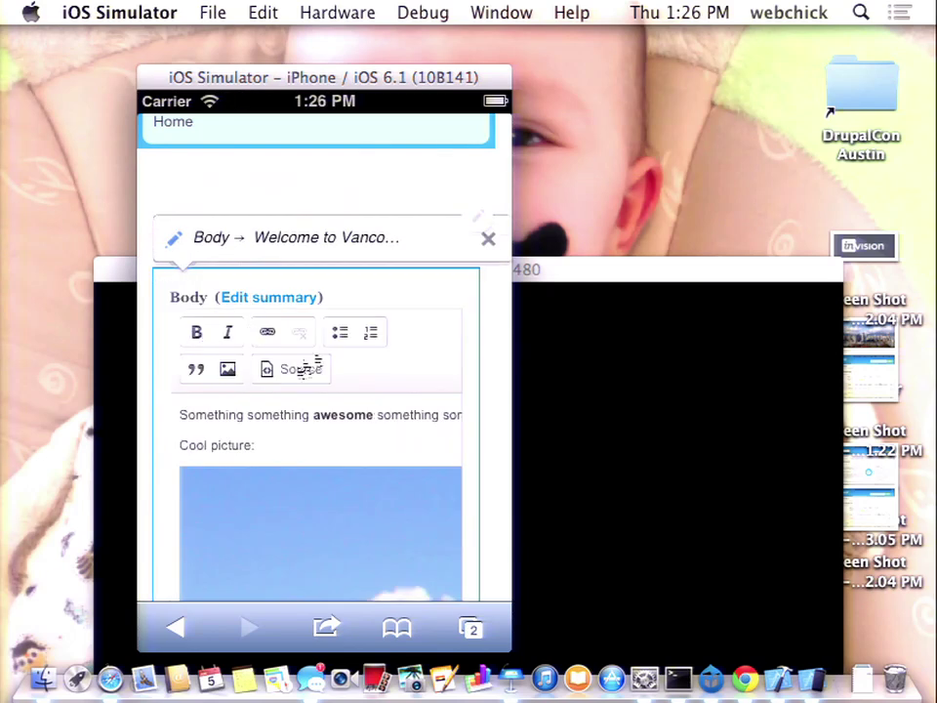
- Italicize 'Something' in the article body, dismiss the keyboard, and bring up Safari's open pages
{"action": "double_click", "coordinate": [237, 418]}
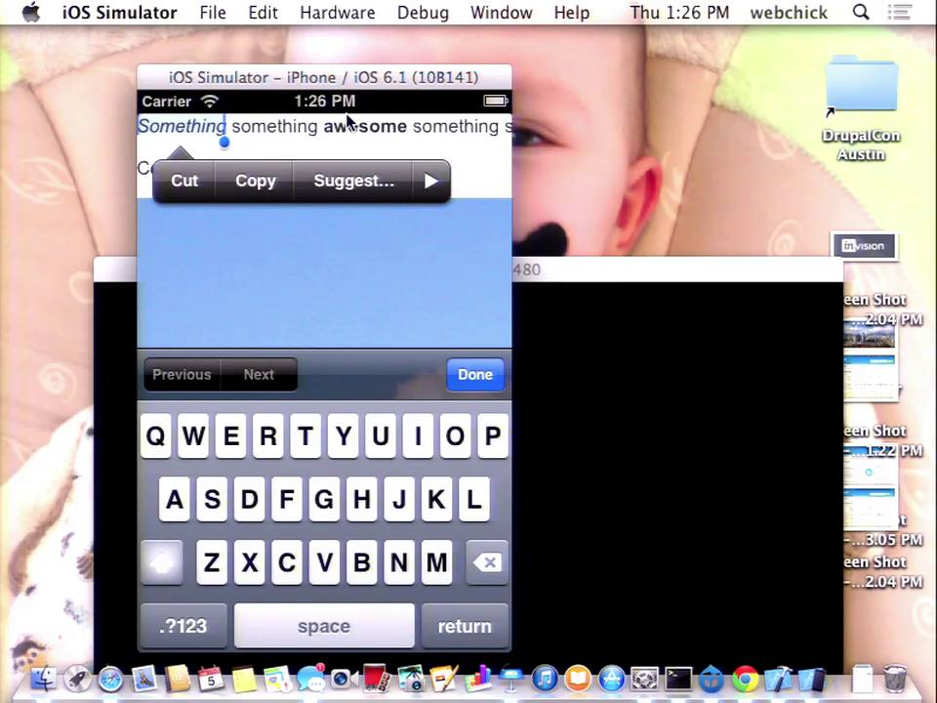
{"action": "left_click", "coordinate": [344, 124]}
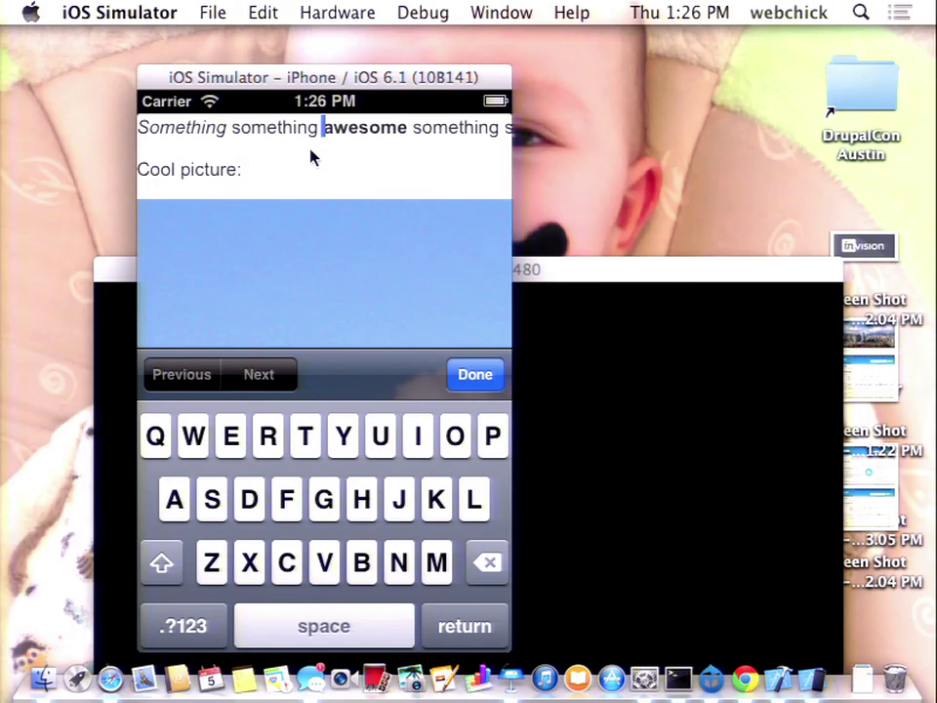
{"action": "left_click_drag", "start_coordinate": [313, 157], "coordinate": [331, 299]}
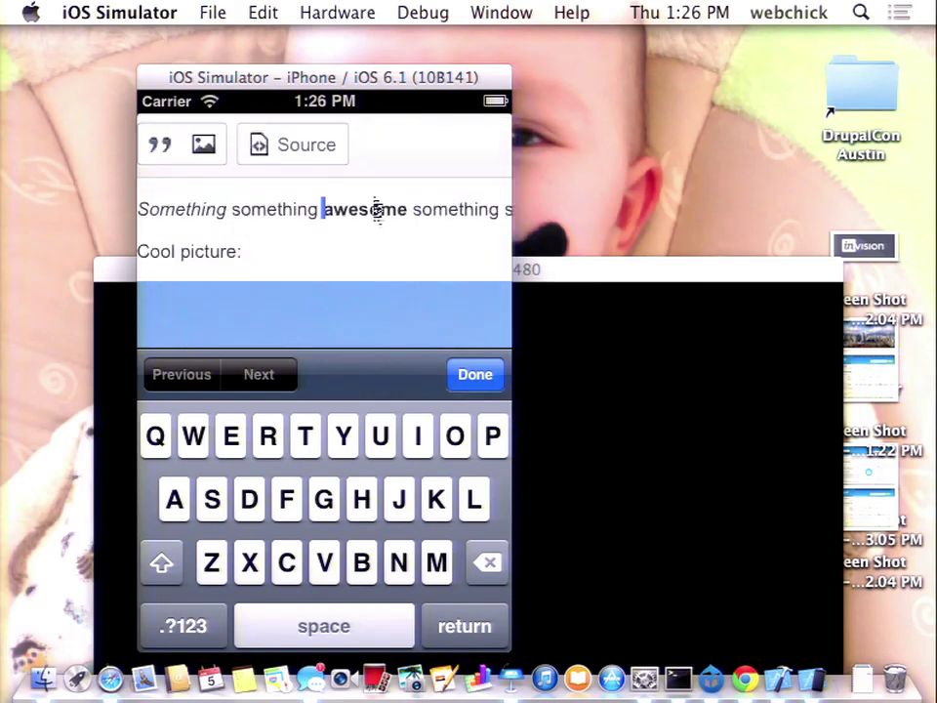
{"action": "scroll", "coordinate": [387, 224], "scroll_direction": "up", "scroll_amount": 8}
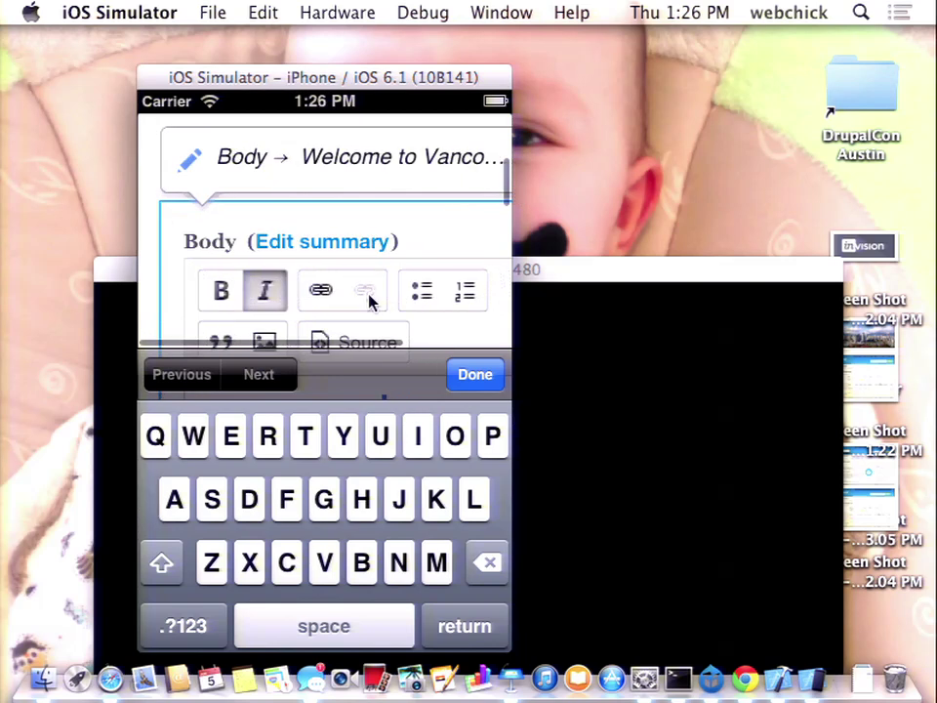
{"action": "left_click", "coordinate": [475, 375]}
{"action": "left_click_drag", "start_coordinate": [402, 184], "coordinate": [391, 387]}
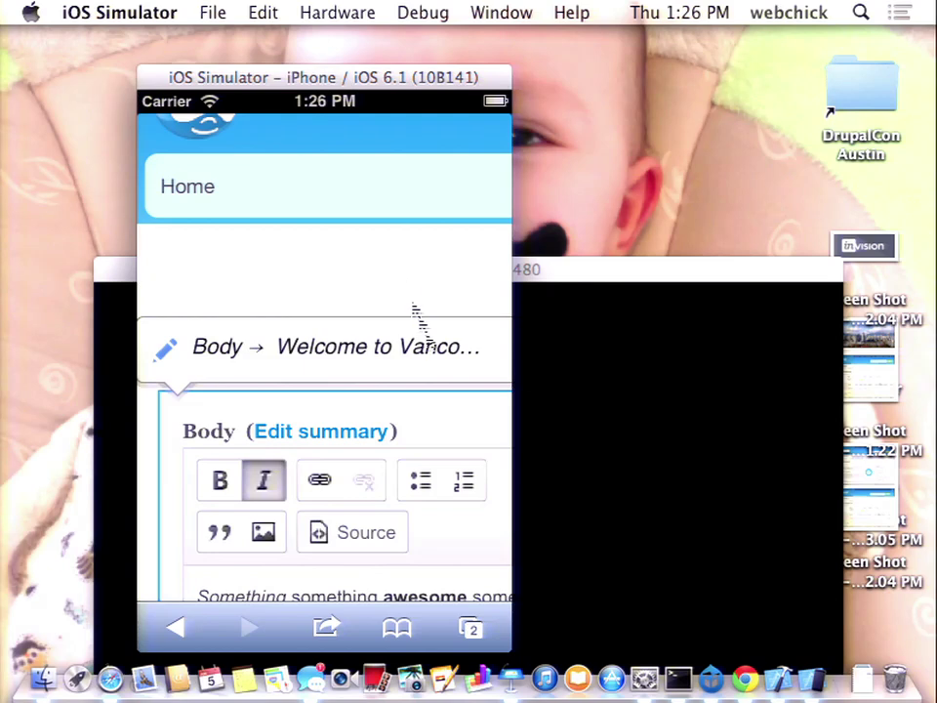
{"action": "left_click", "coordinate": [472, 625]}
- View the 7x.local Drupal 7 page zoomed on its toolbar, then play the Keynote deck
{"action": "left_click_drag", "start_coordinate": [458, 380], "coordinate": [322, 381]}
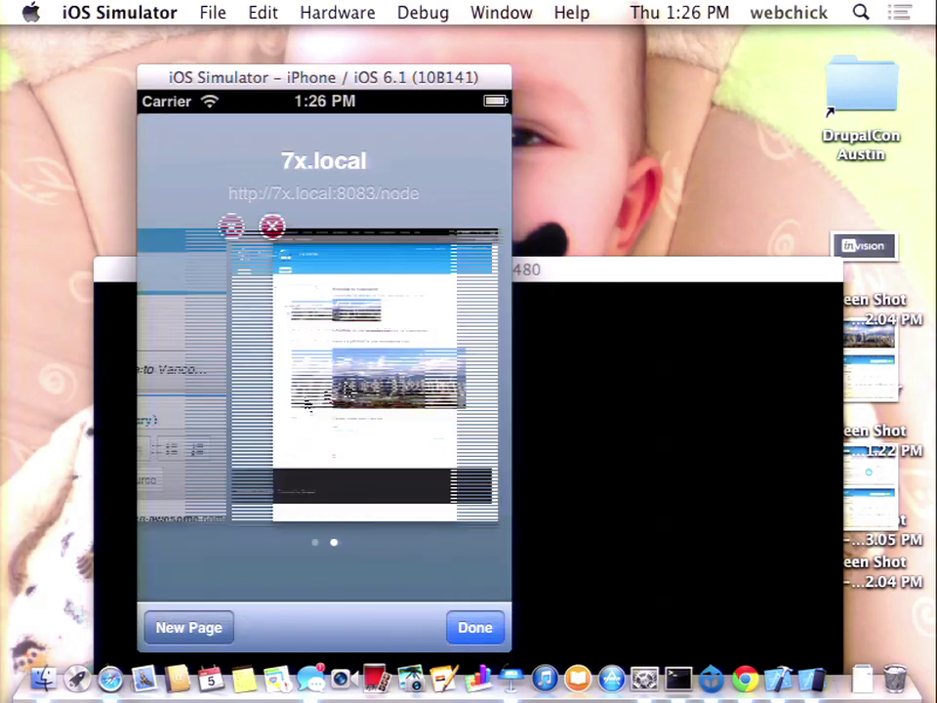
{"action": "left_click", "coordinate": [377, 379]}
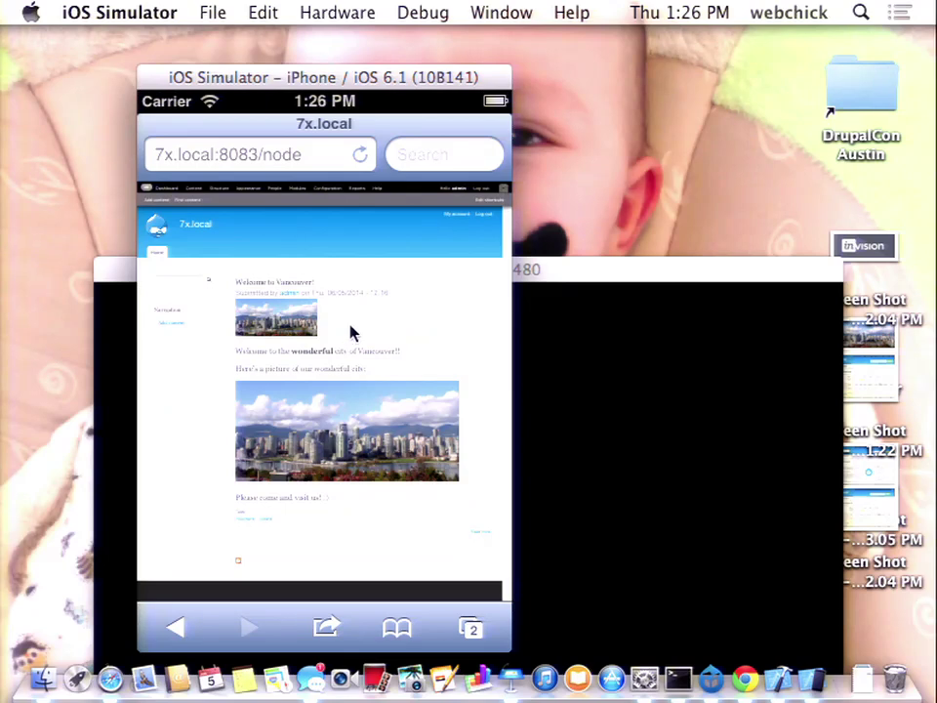
{"action": "left_click_drag", "start_coordinate": [354, 332], "coordinate": [442, 399]}
{"action": "left_click_drag", "start_coordinate": [366, 308], "coordinate": [478, 394]}
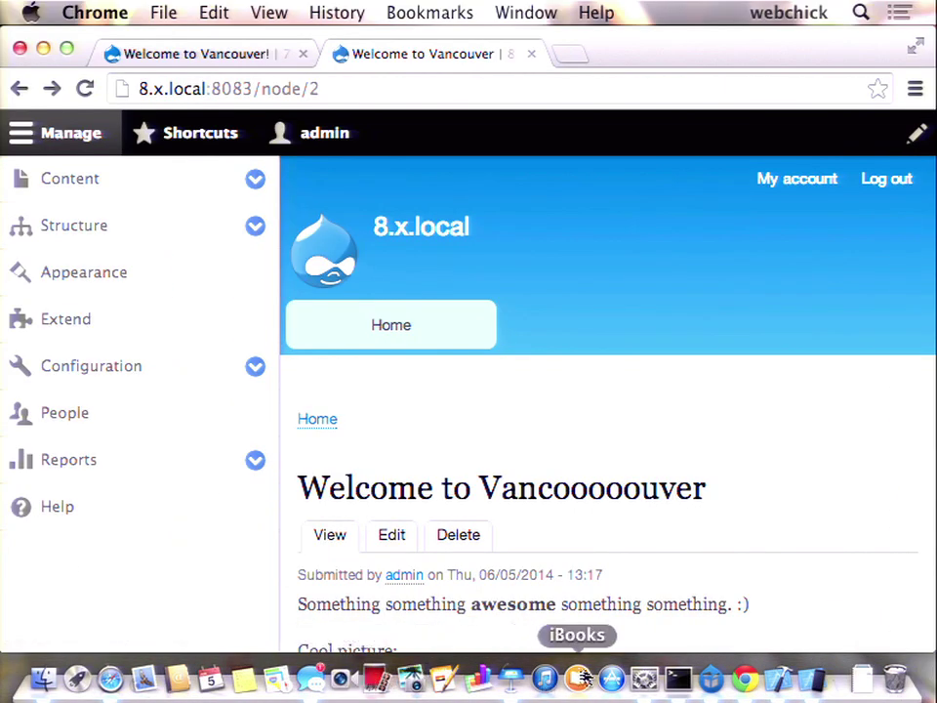
{"action": "left_click", "coordinate": [511, 676]}
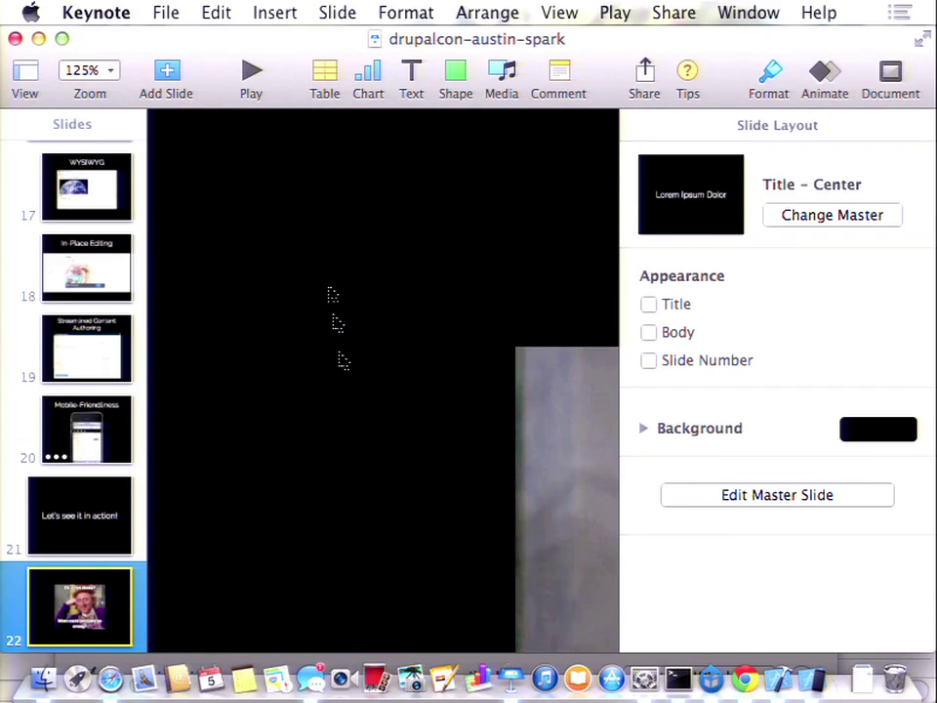
{"action": "left_click", "coordinate": [251, 87]}
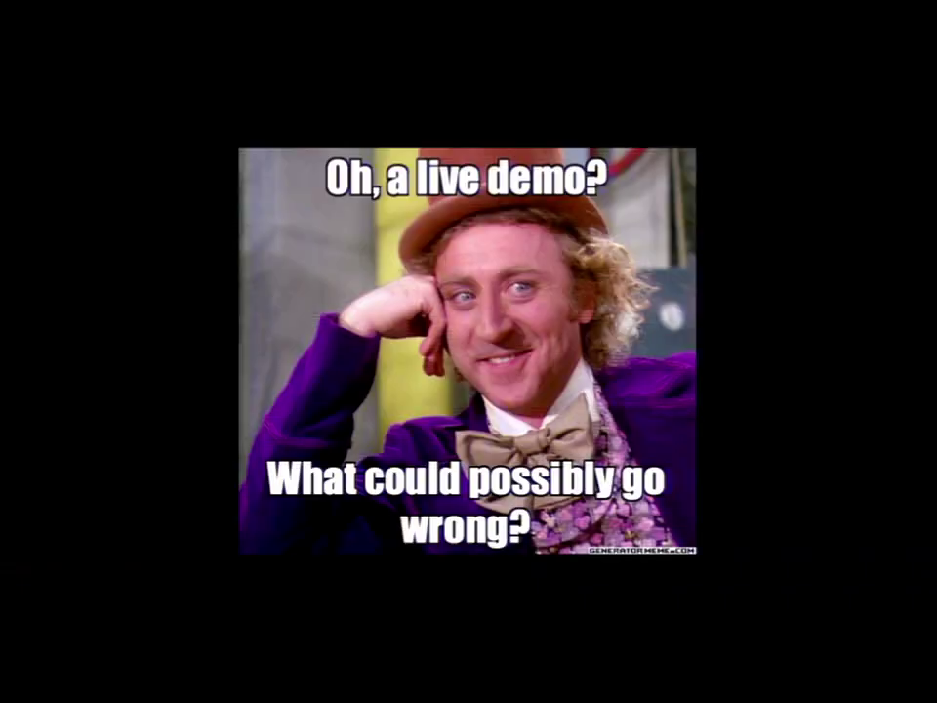